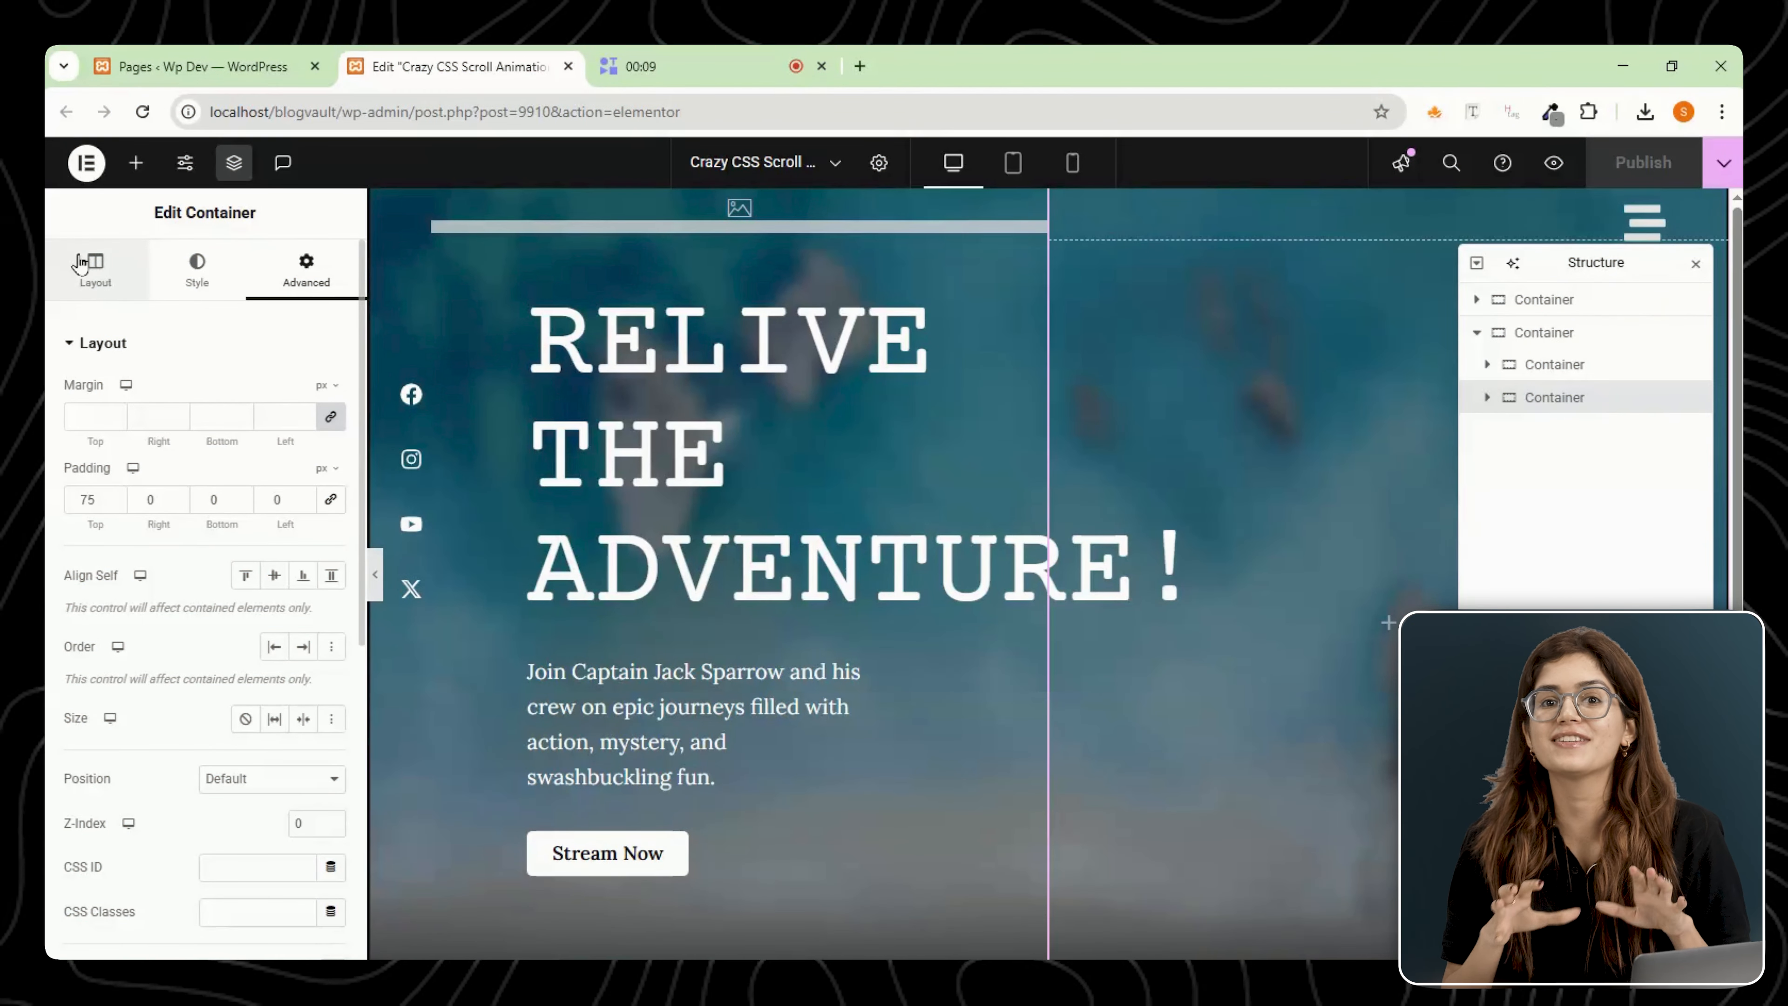
Add an Image widget with the ship's wheel picture to the empty half of the hero container.
left_click(85, 259)
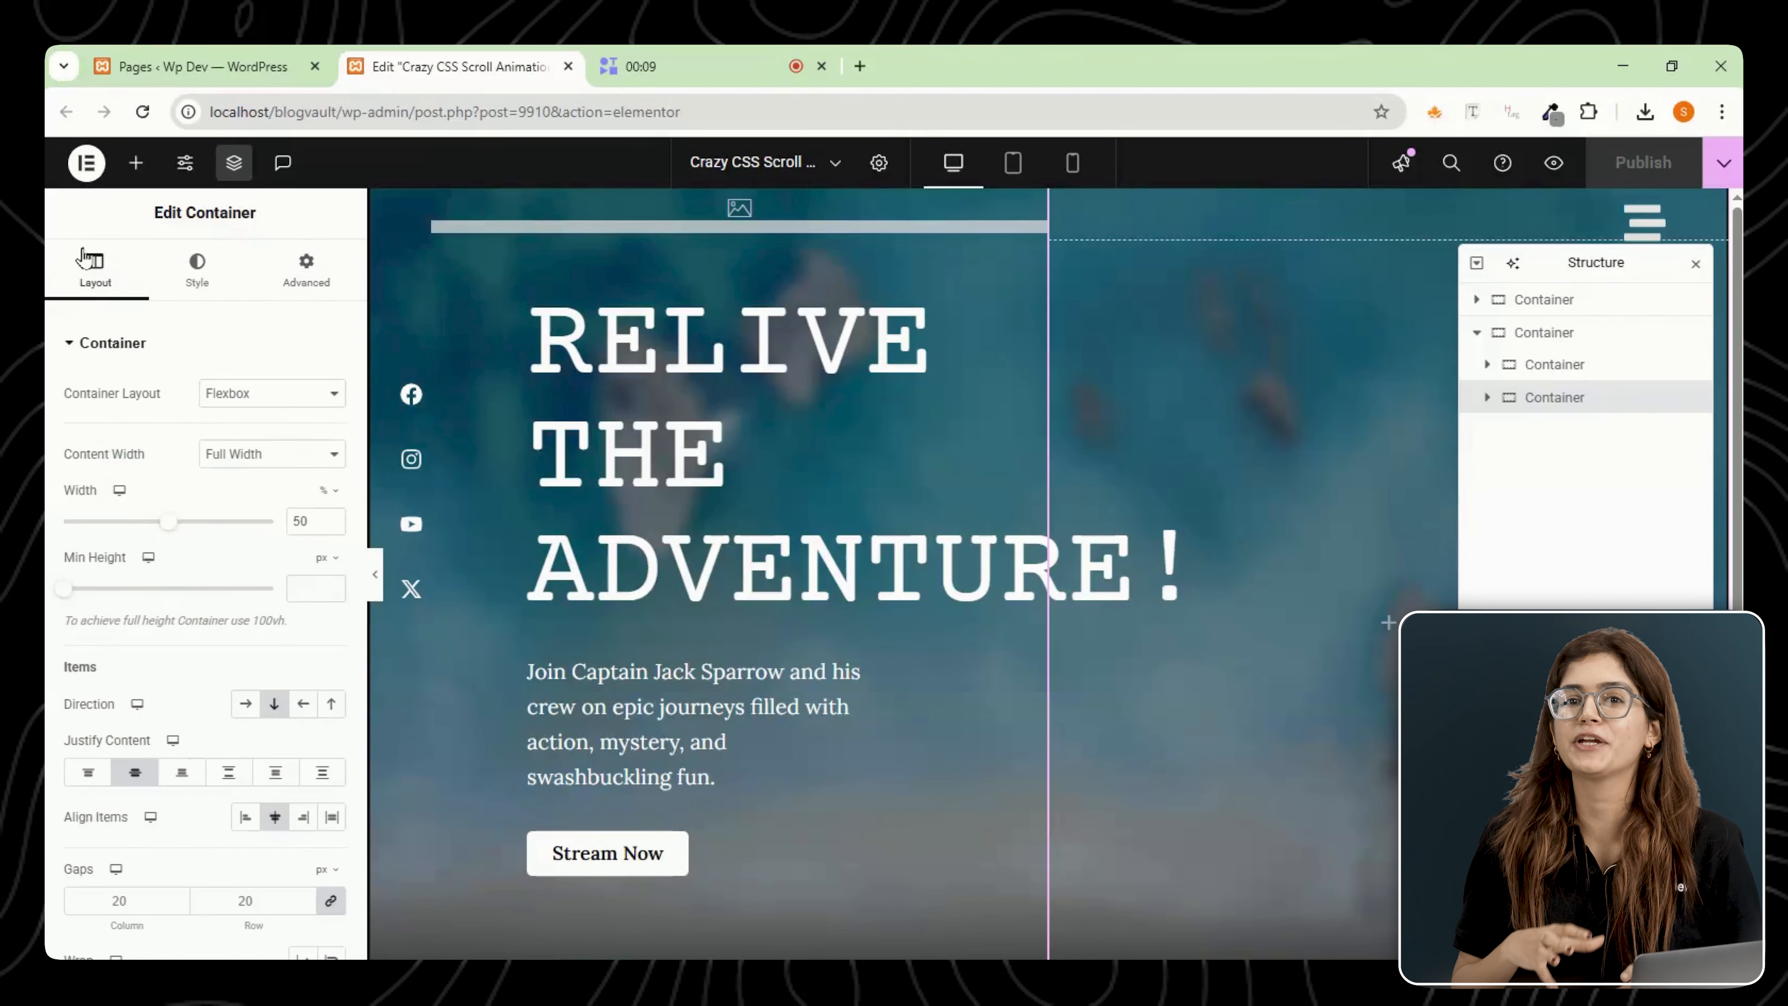
left_click(136, 165)
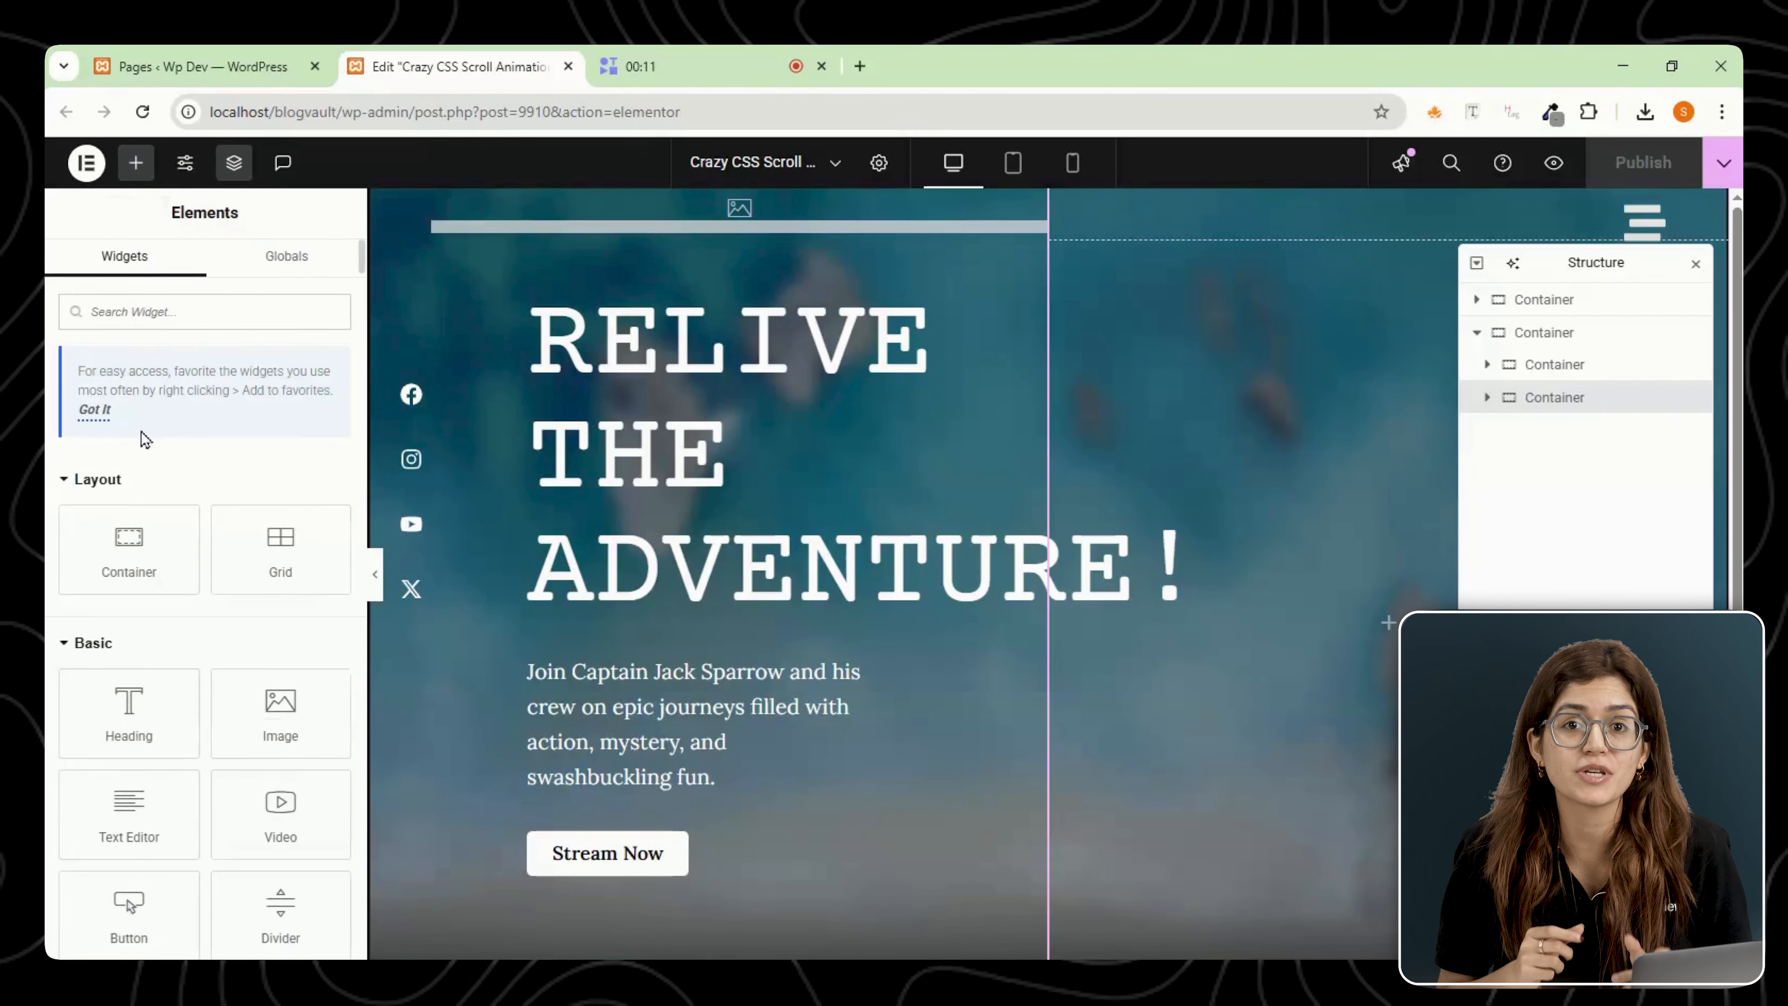
left_click(251, 735)
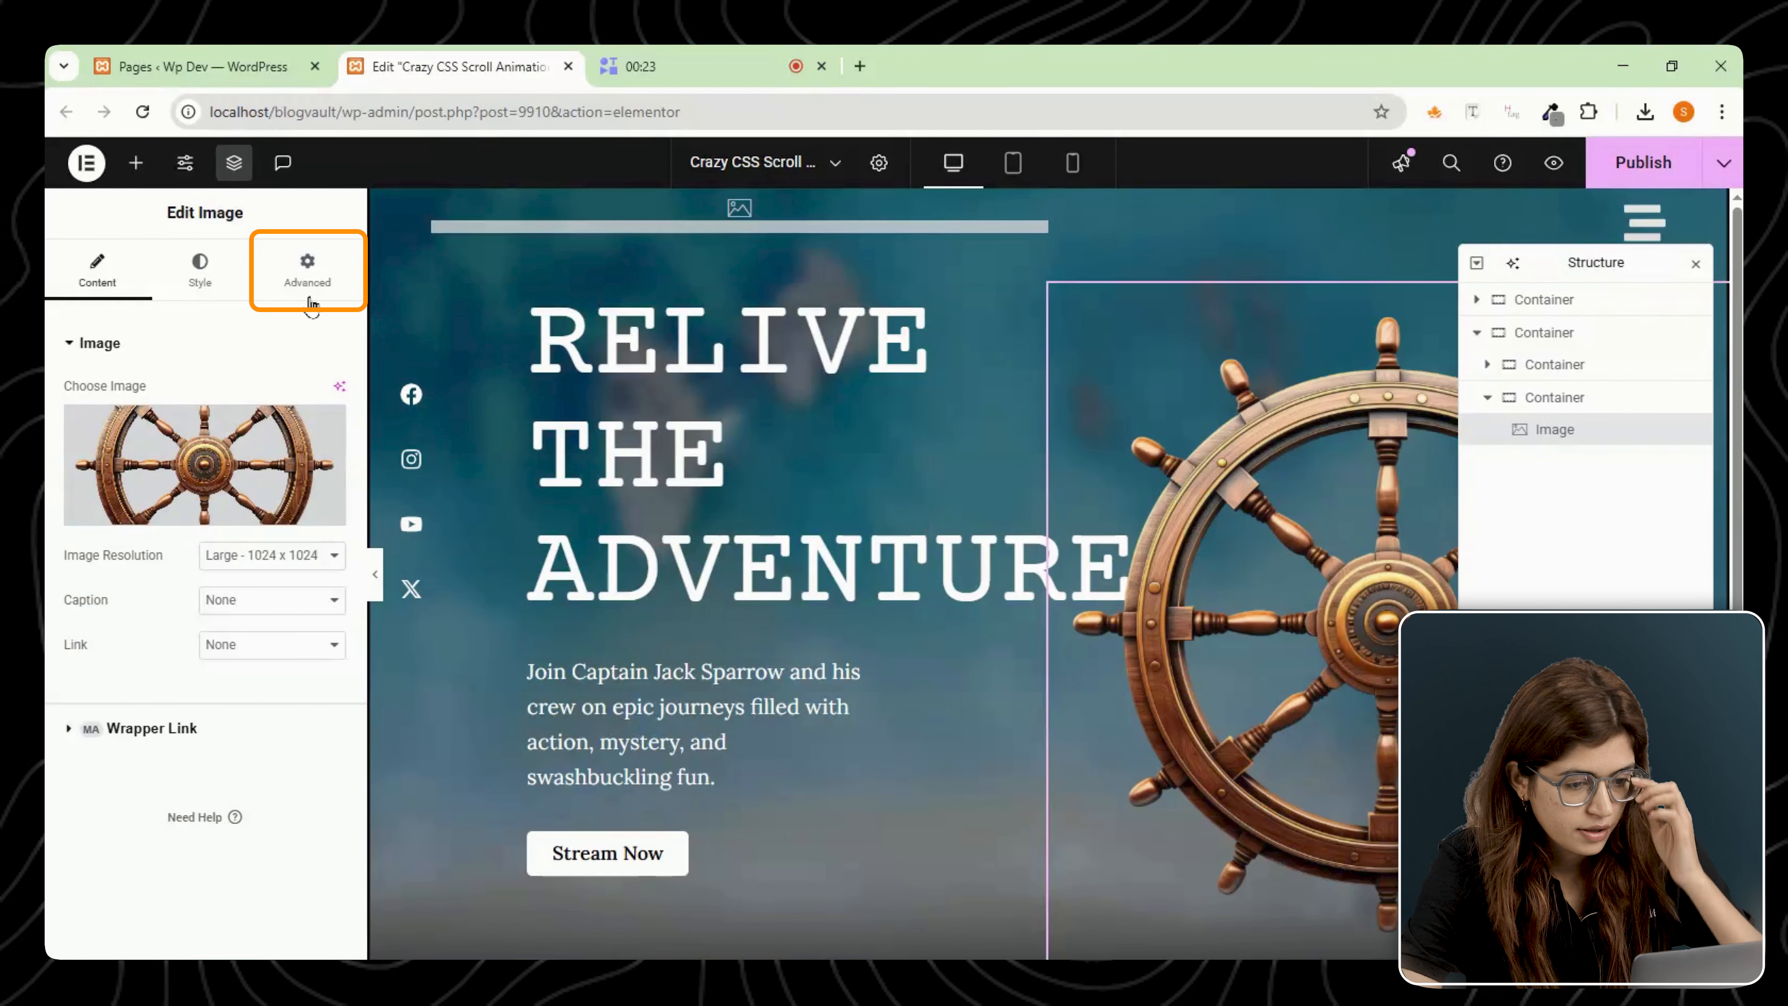
Set the wheel image's width to a custom 70% and give it the rotate-image CSS class.
left_click(308, 296)
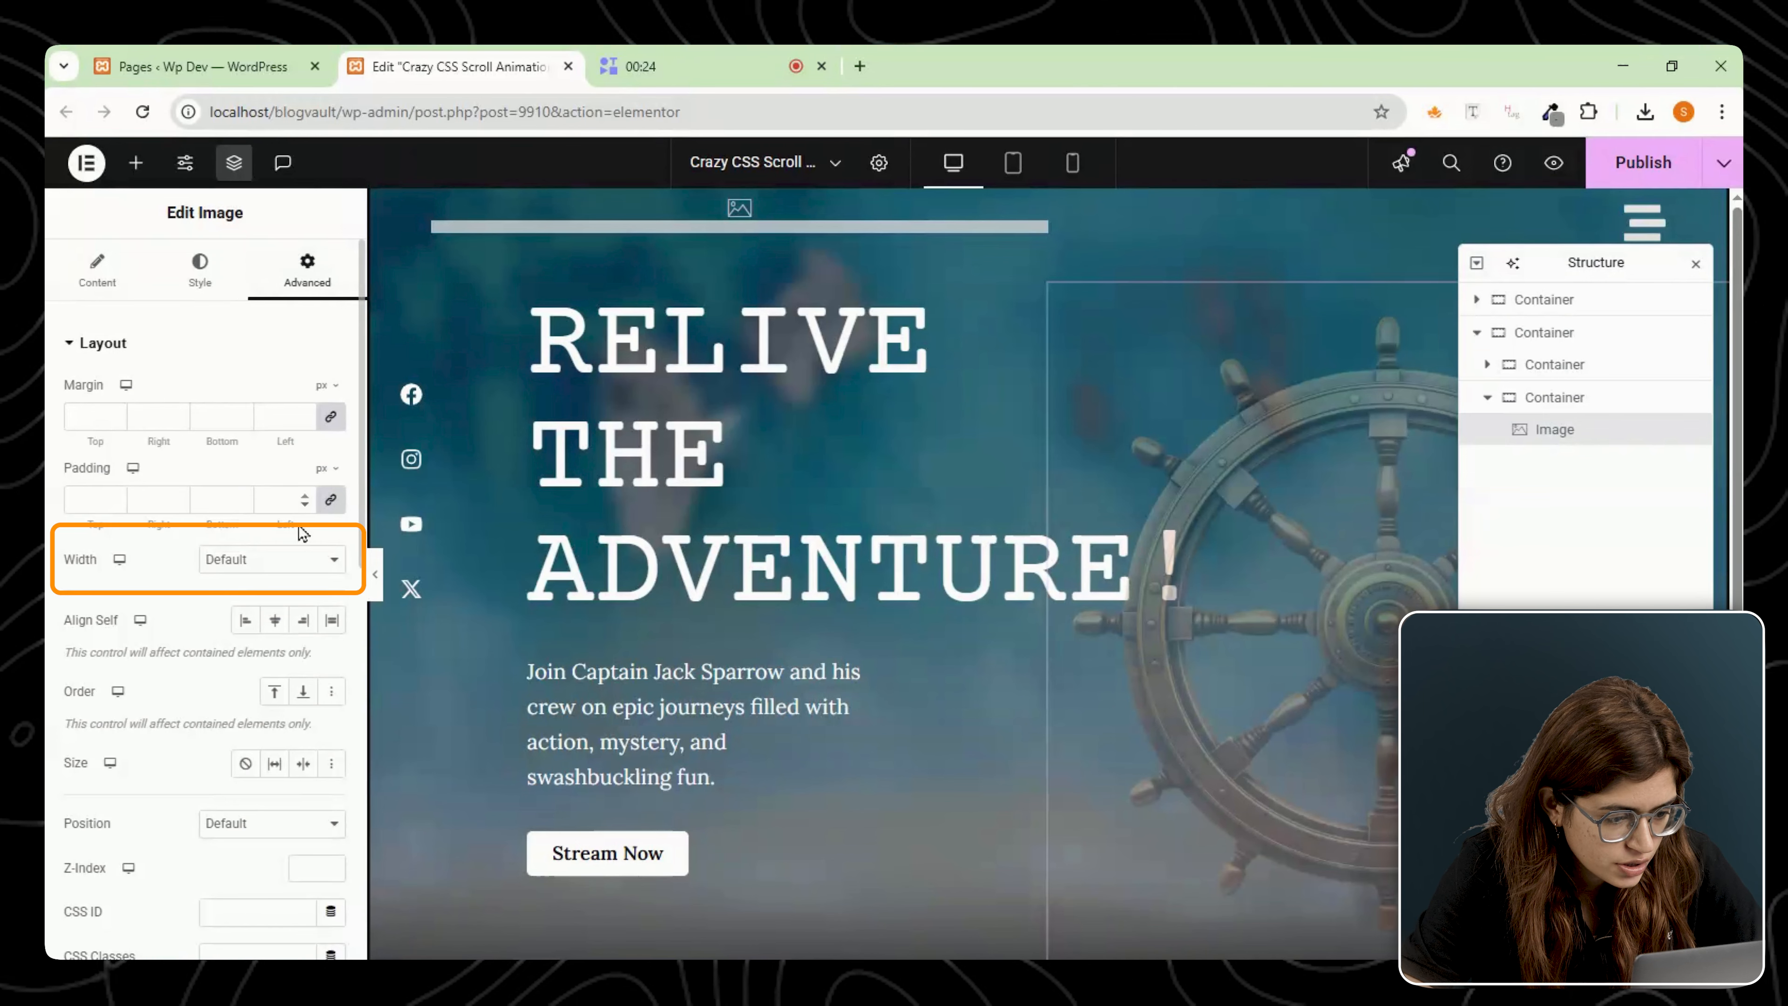
left_click(282, 561)
left_click(268, 662)
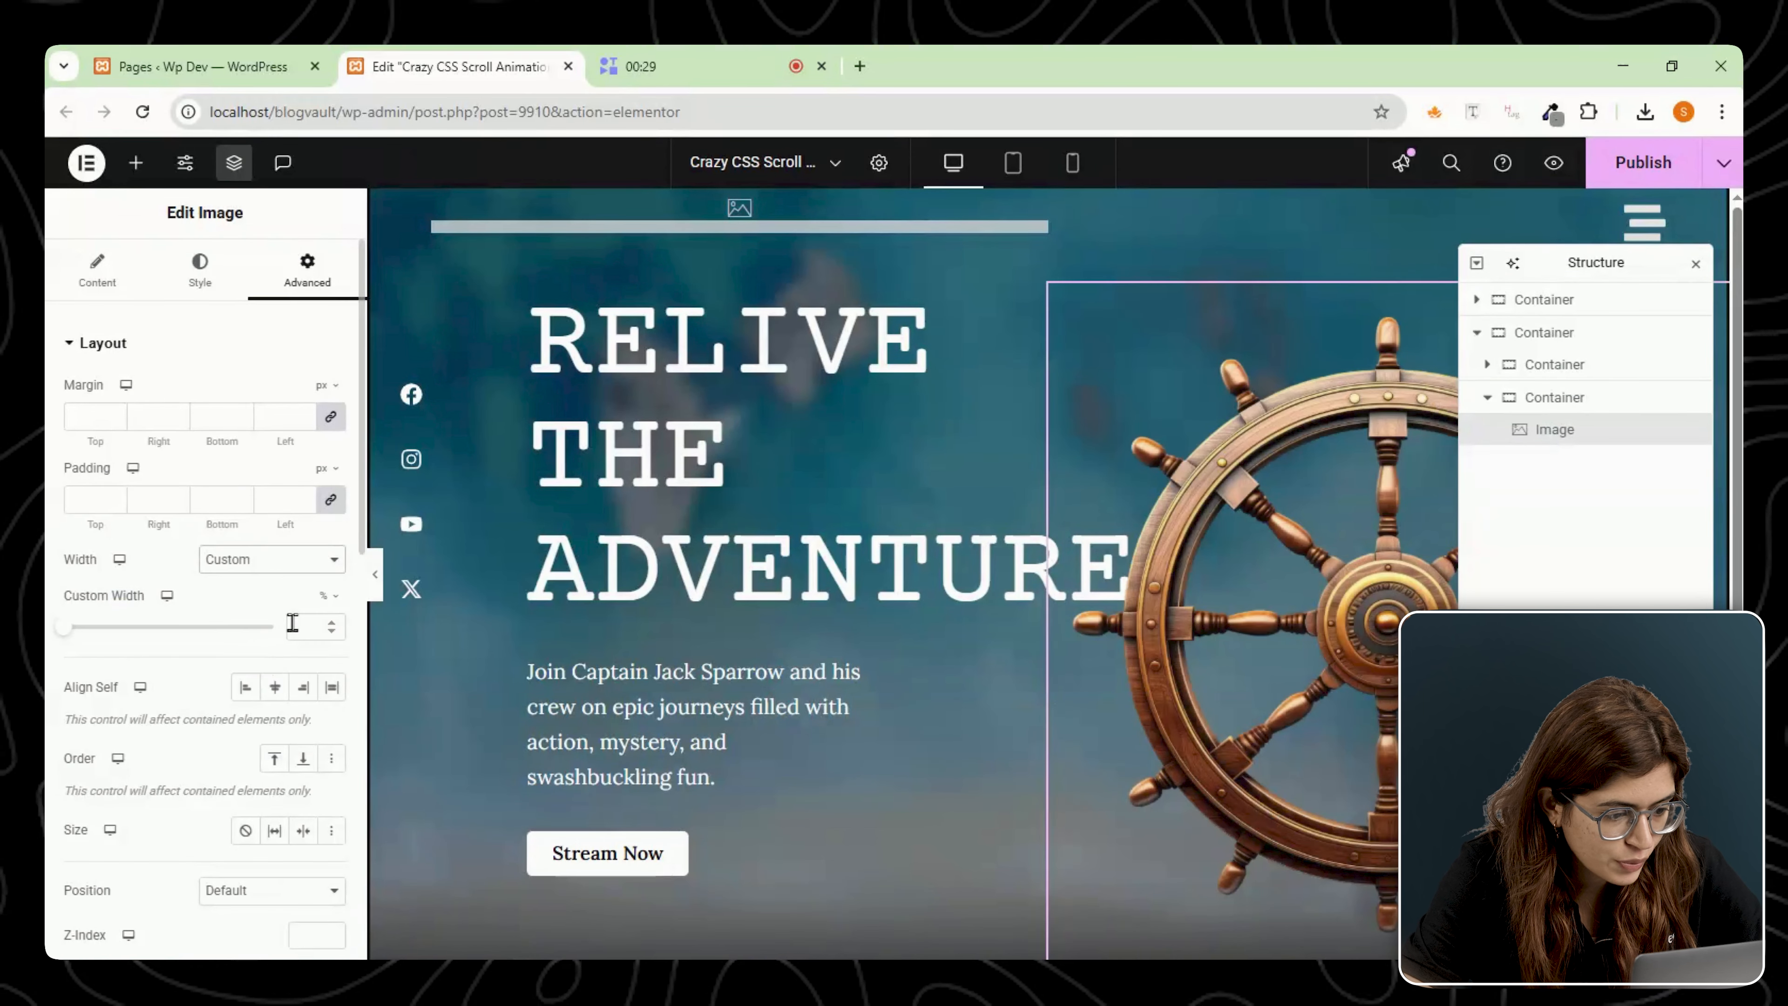
type("70")
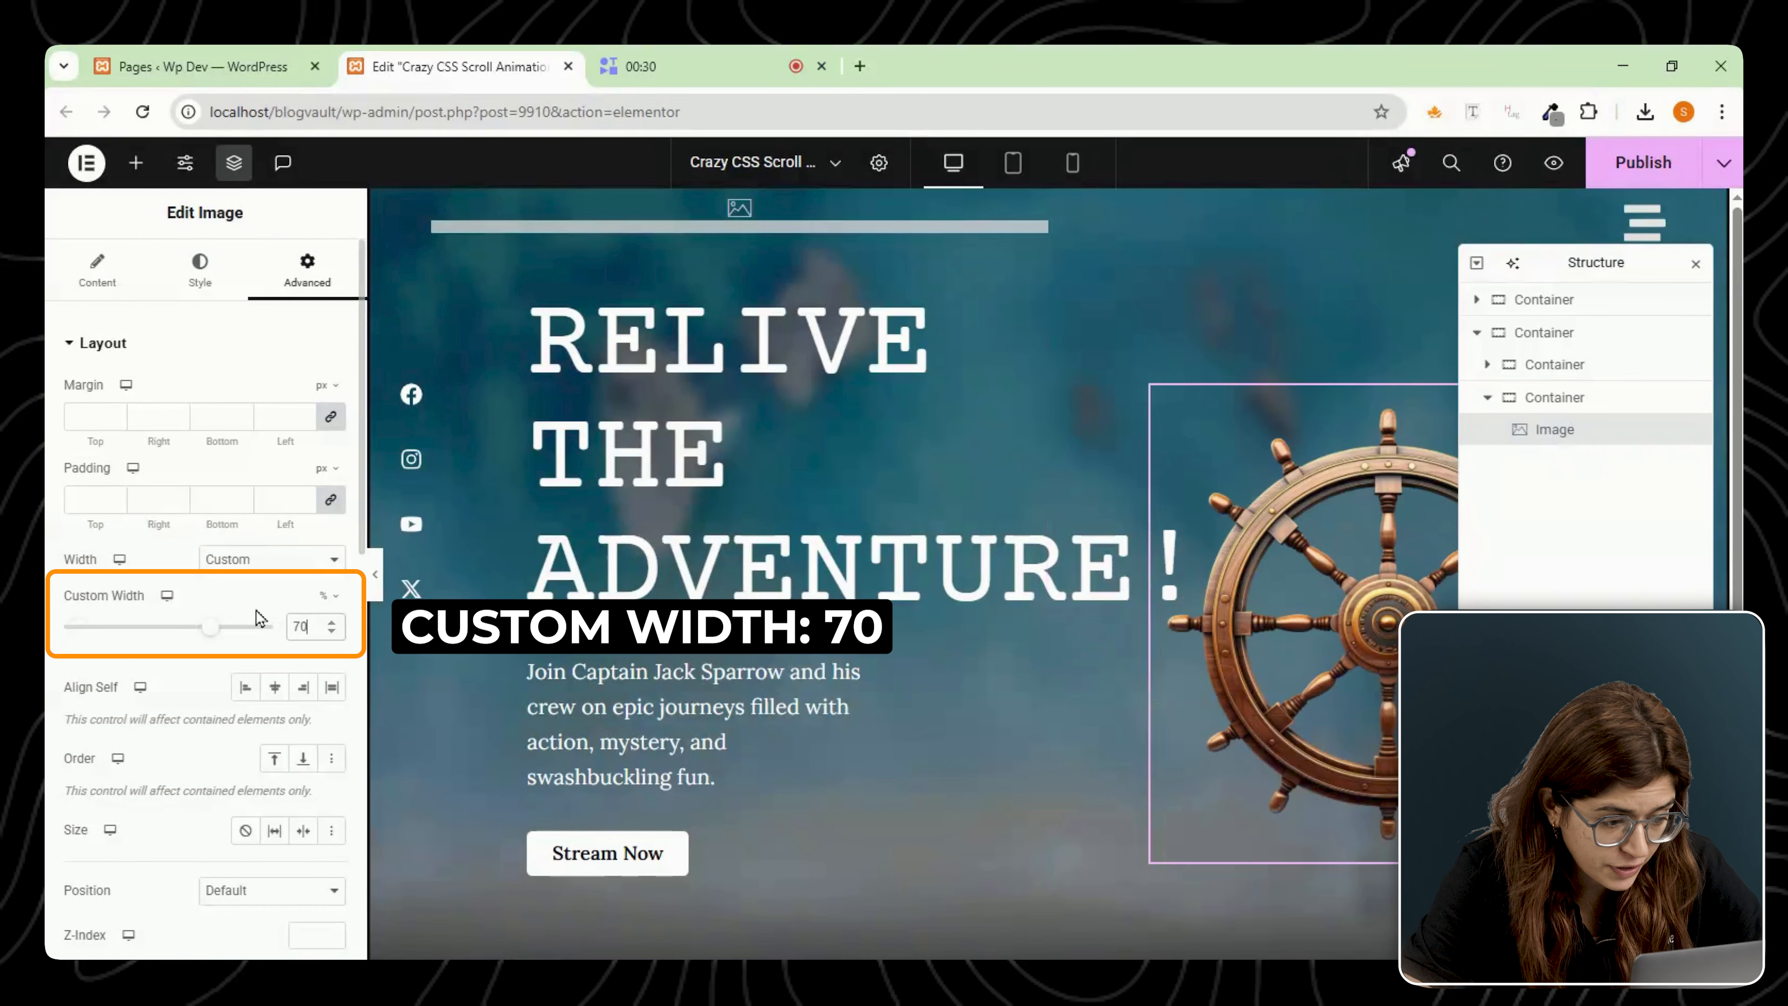
scroll(236, 564, "down", 5)
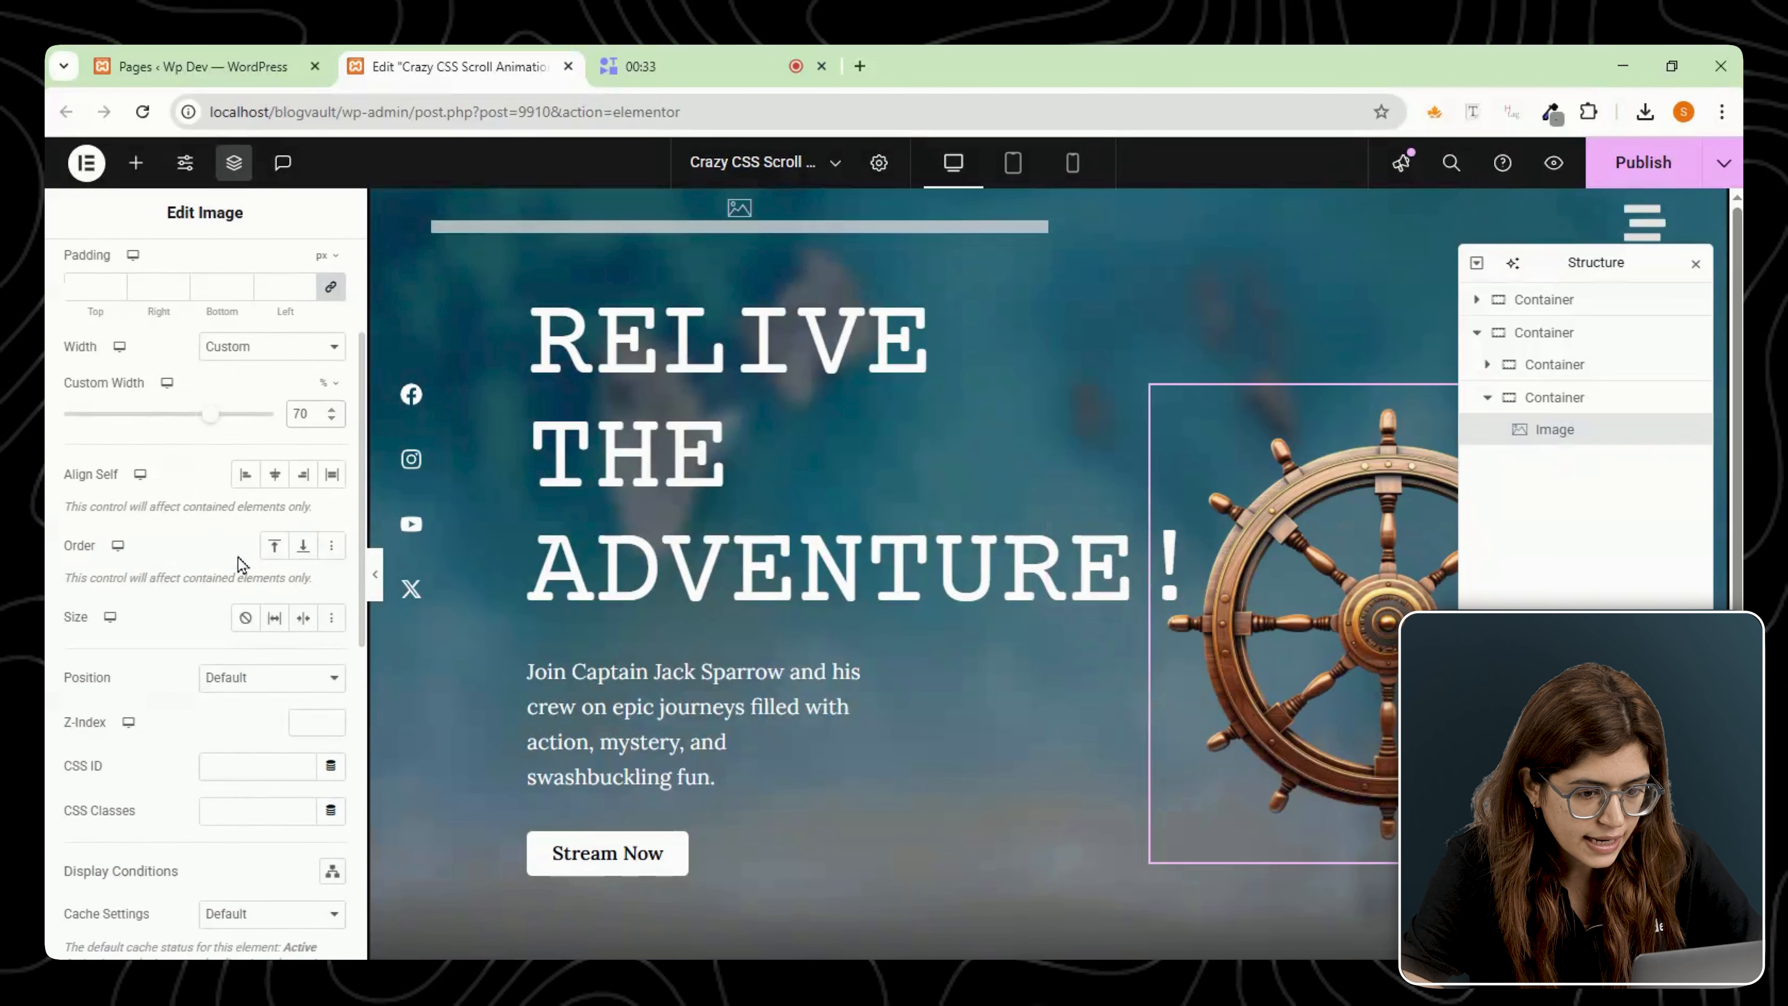
left_click(225, 705)
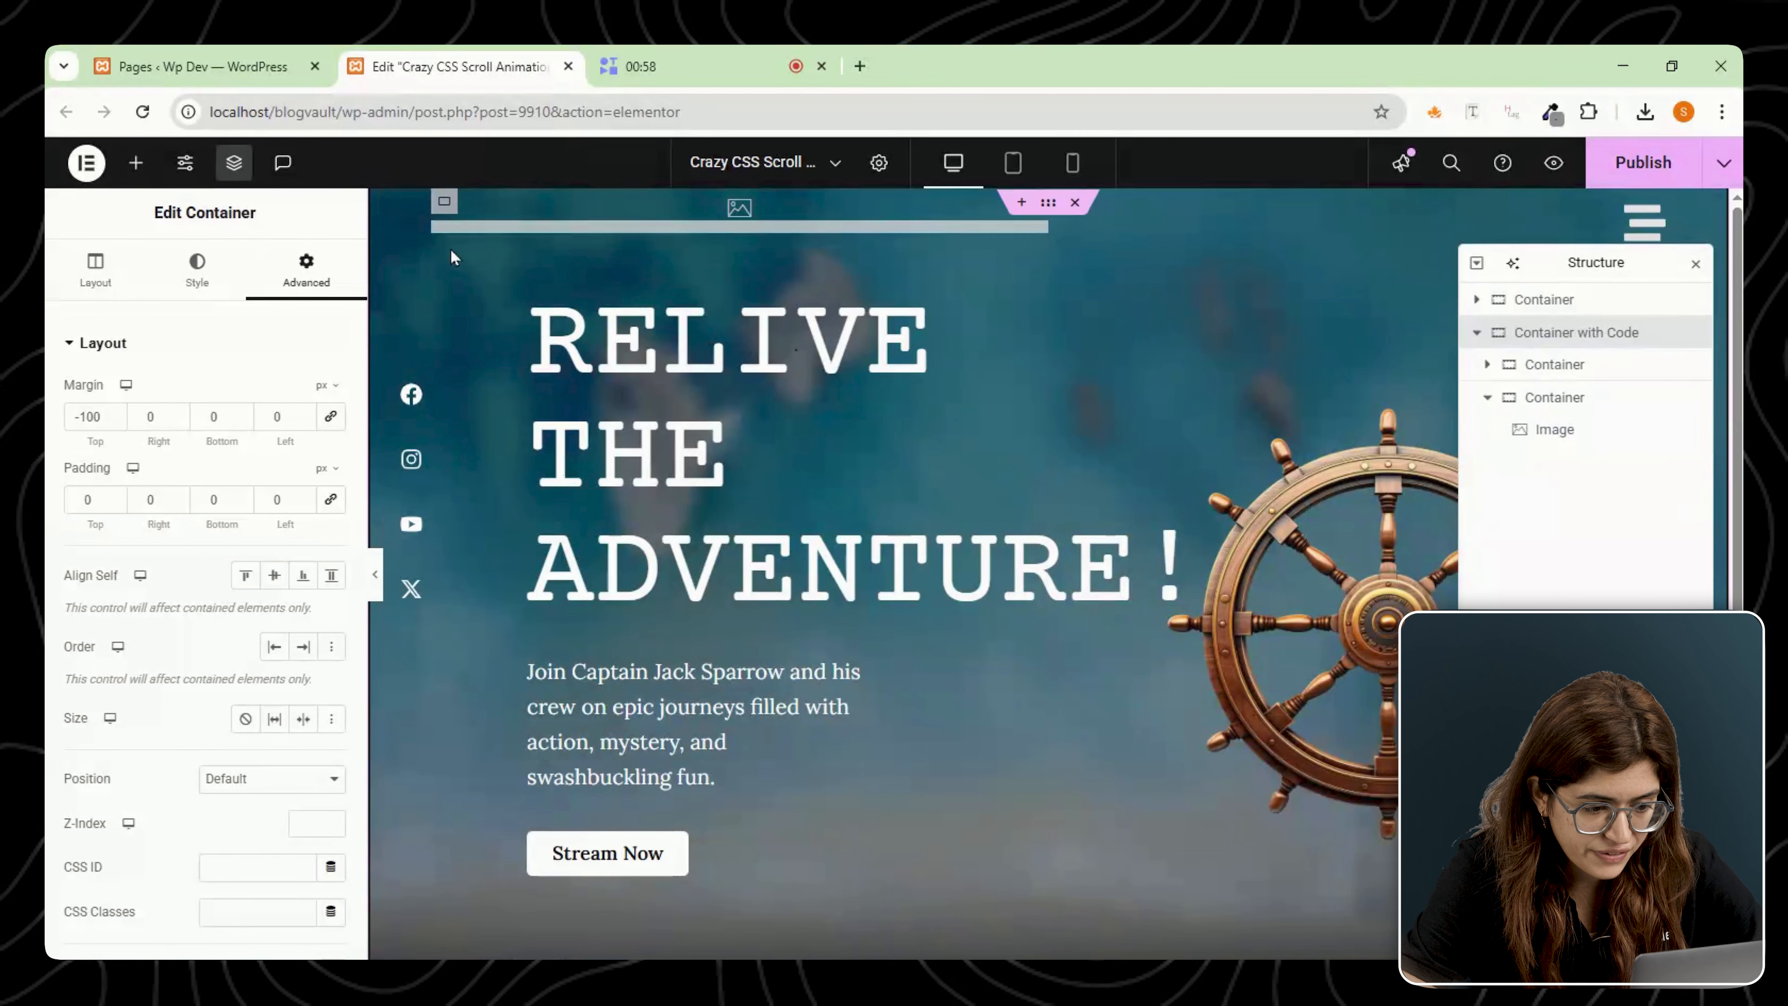
Paste the rotating-wheel scroll animation code into the custom CSS of Container with Code and test the rotation.
scroll(260, 631, "down", 6)
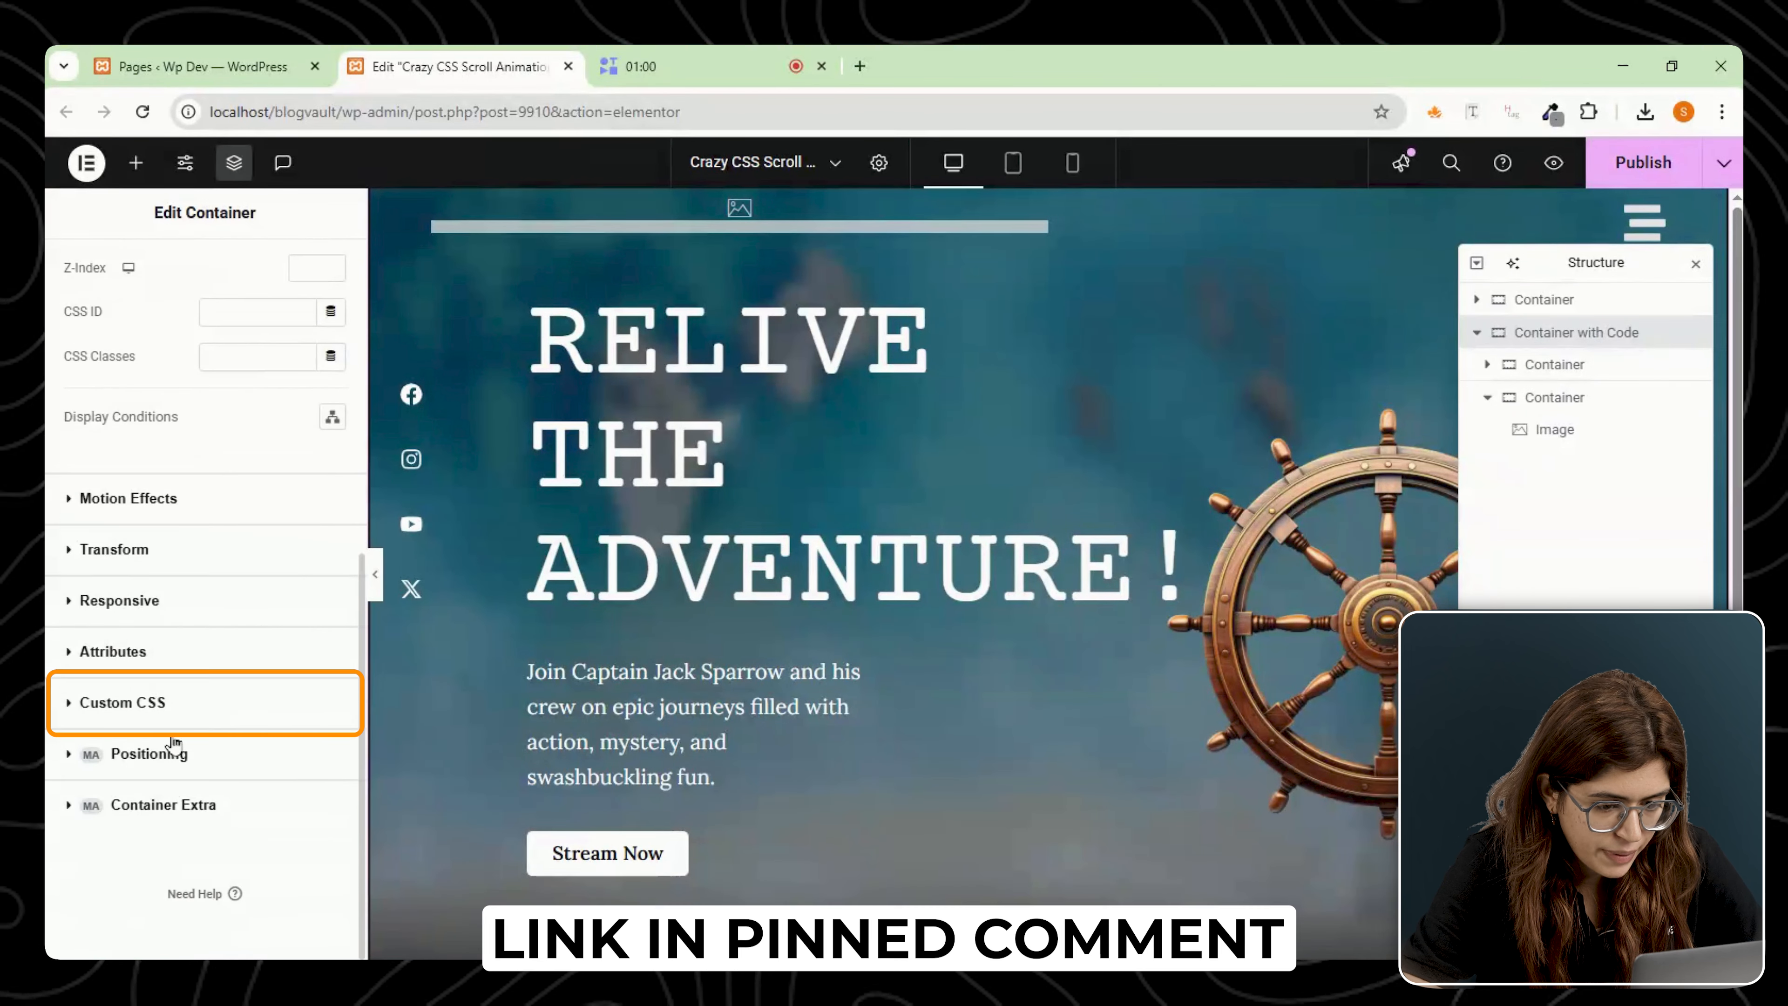
left_click(138, 702)
right_click(179, 705)
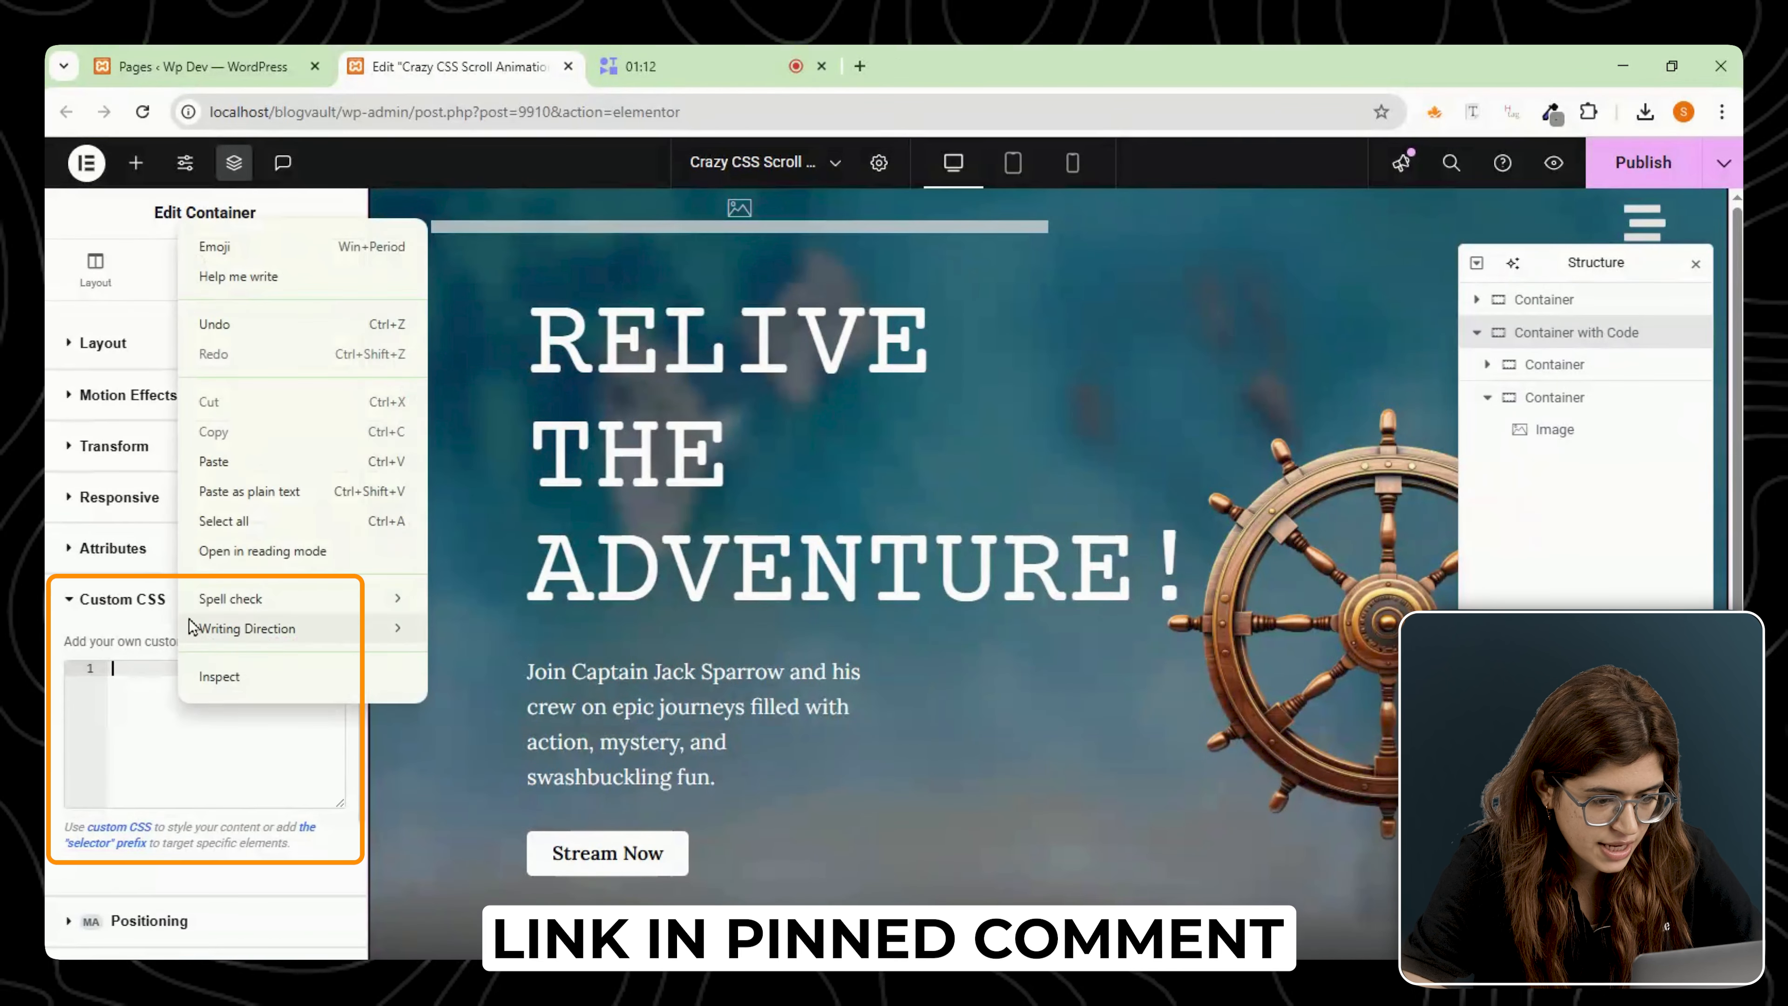
left_click(212, 473)
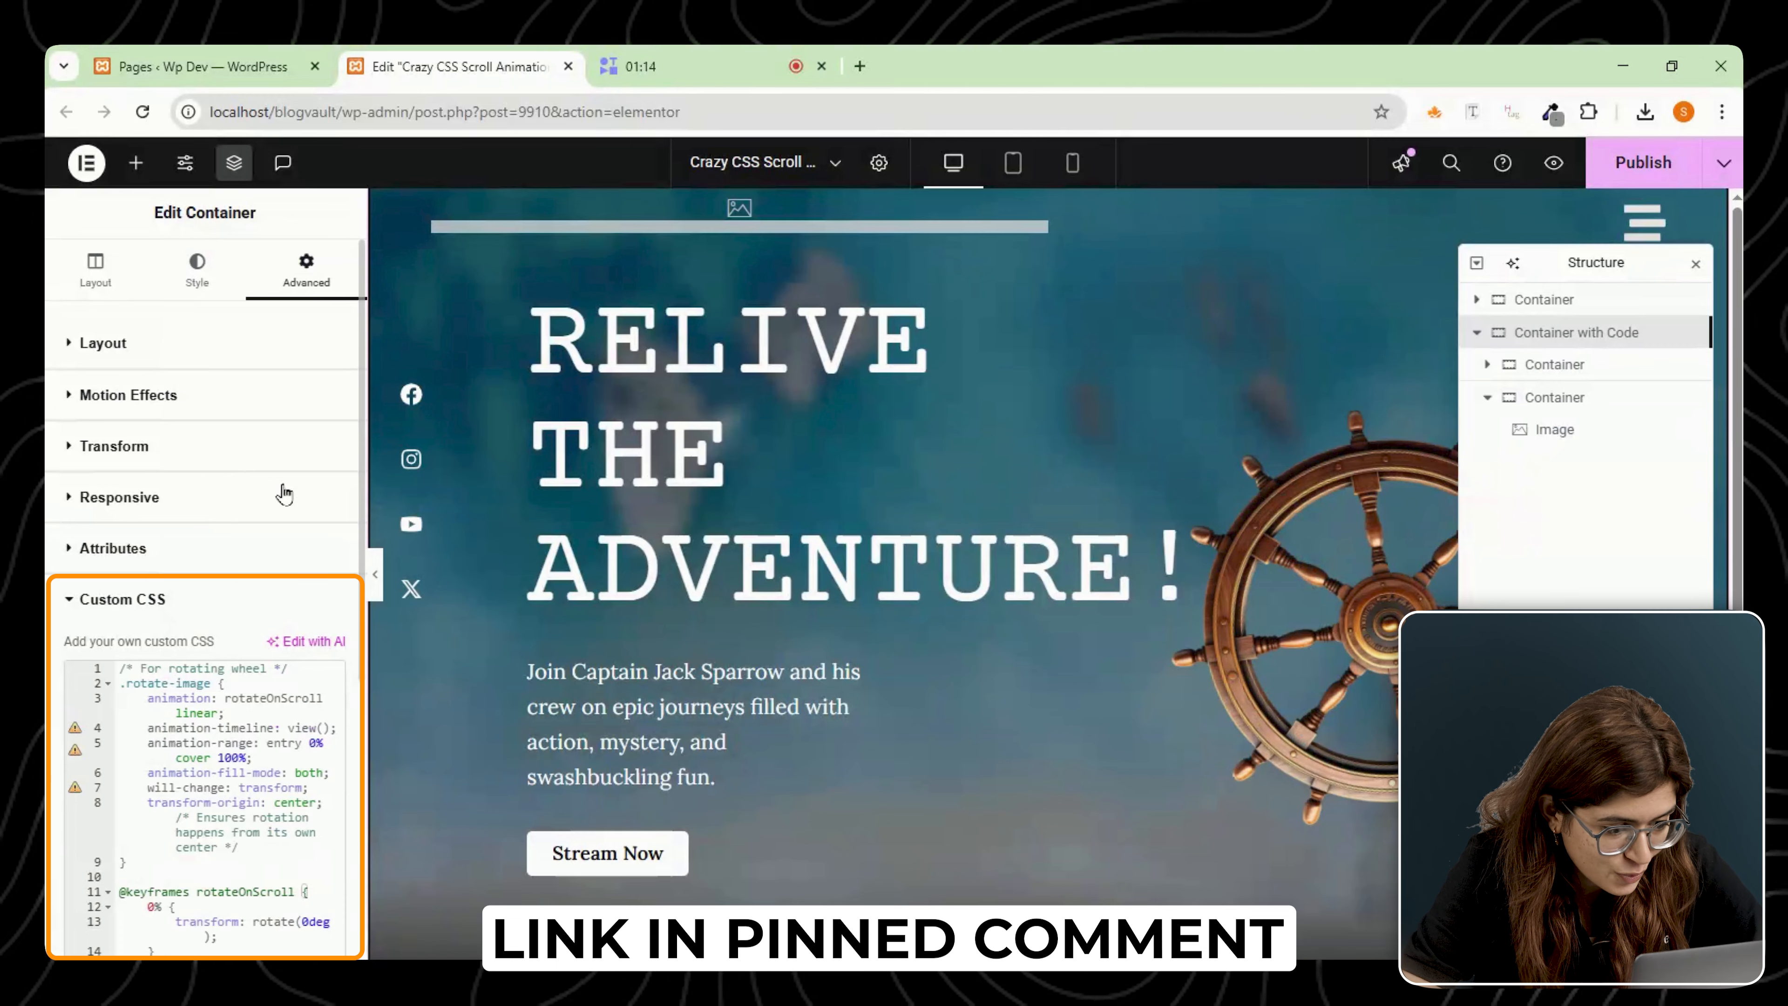
scroll(929, 533, "down", 5)
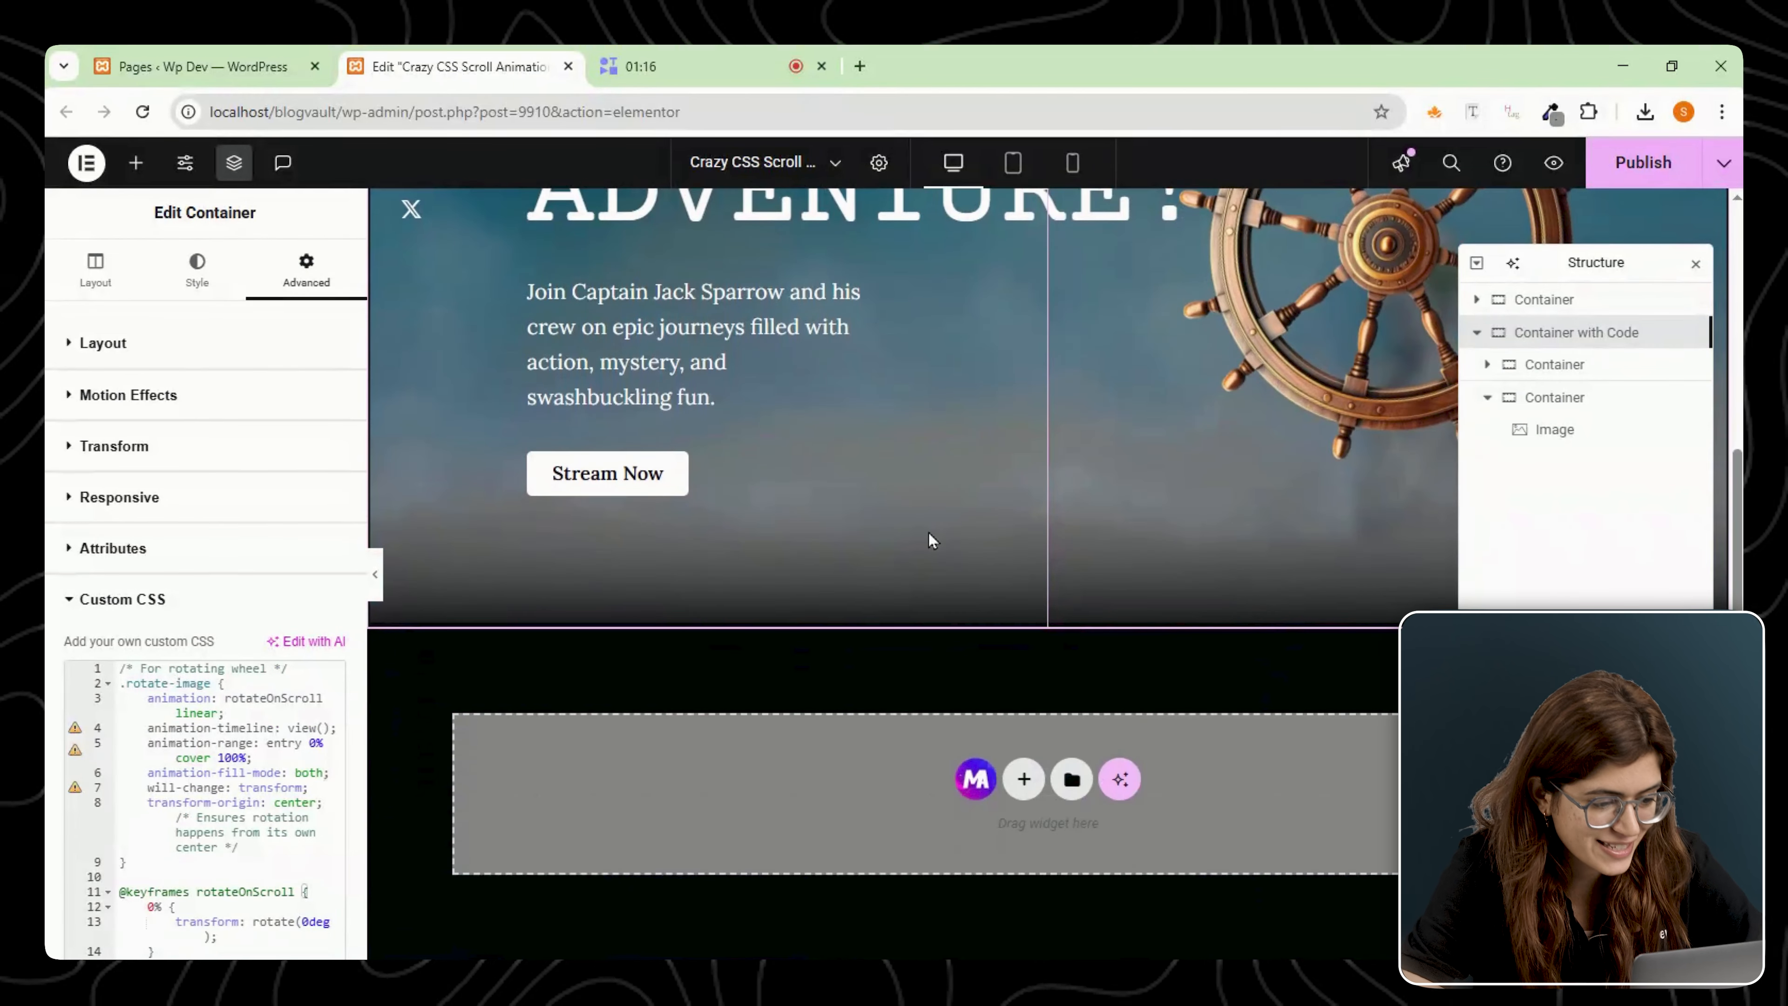
scroll(929, 533, "up", 4)
scroll(929, 532, "down", 3)
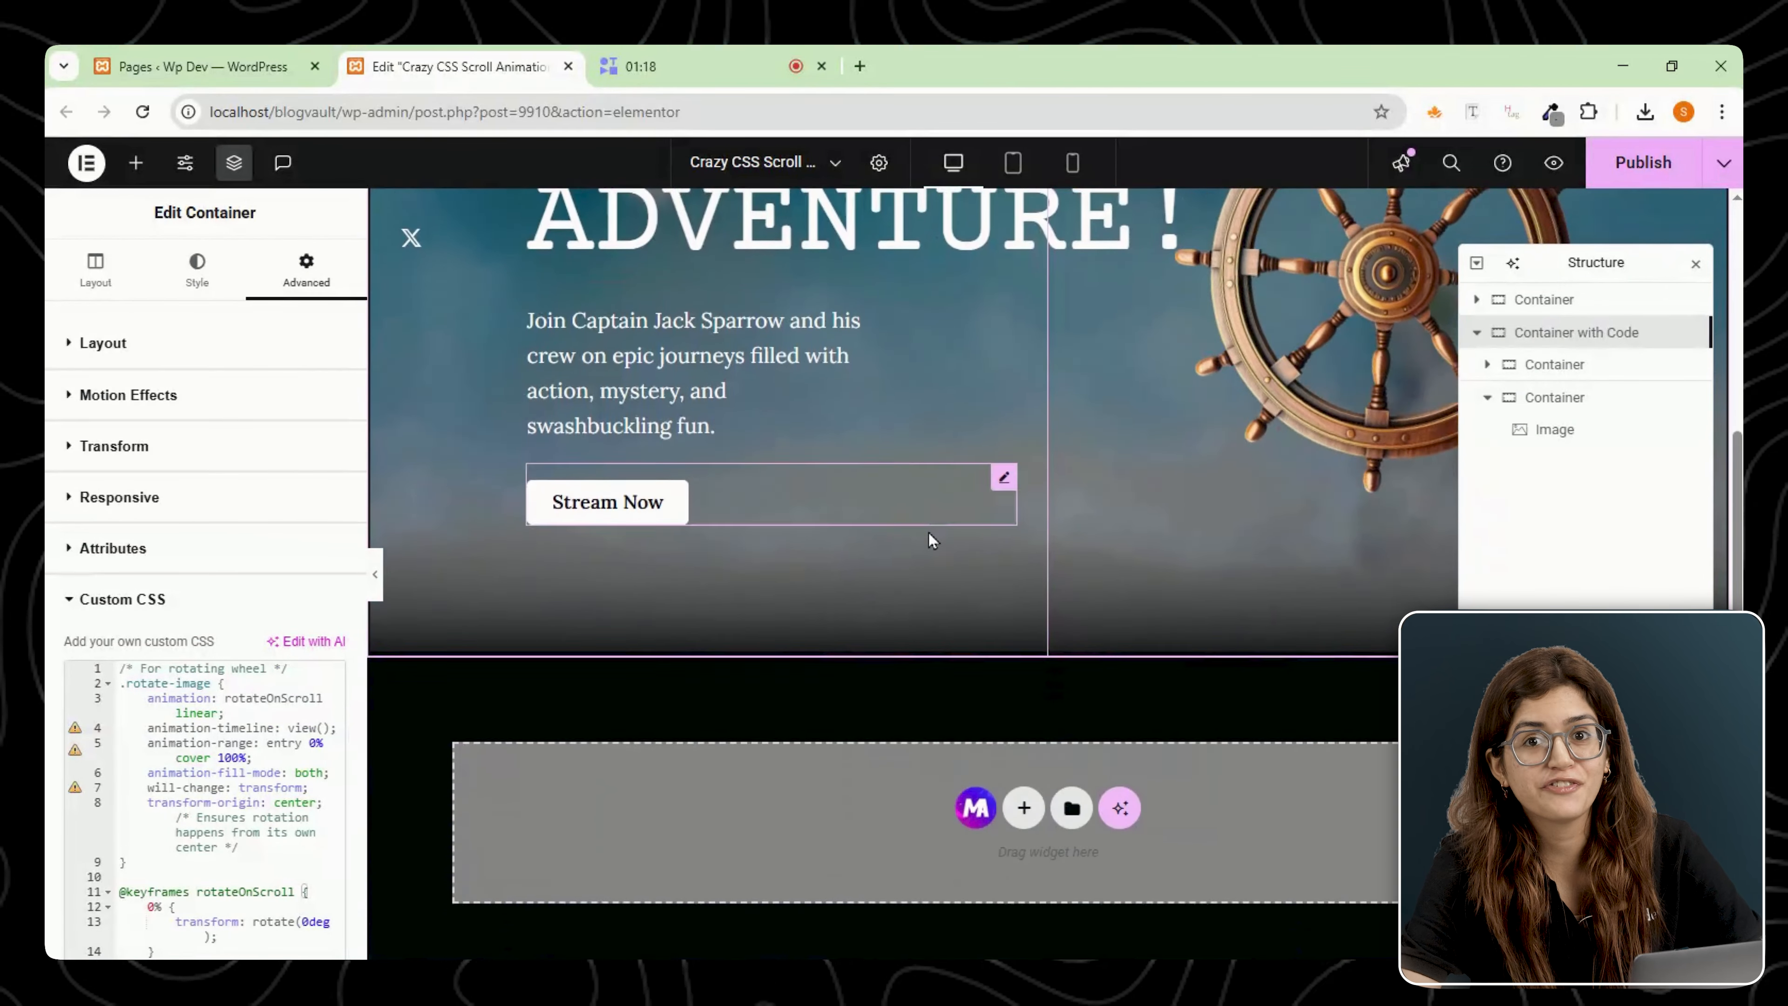
scroll(930, 533, "up", 5)
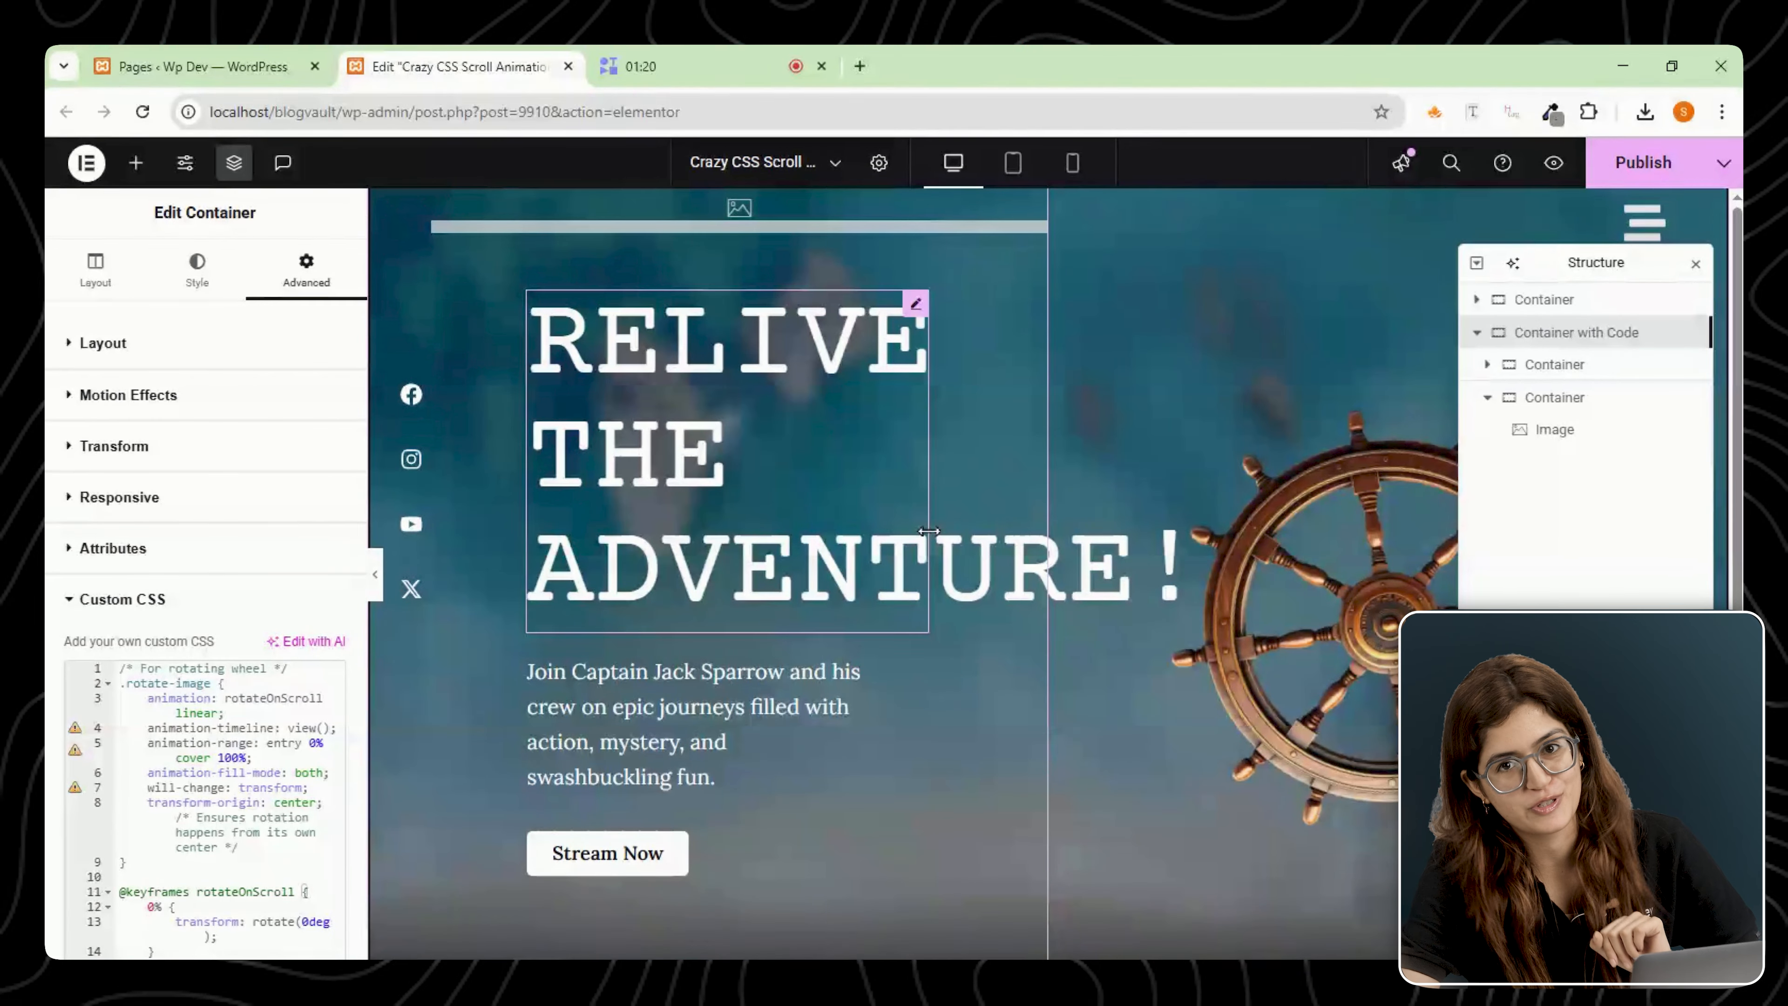
Add a column Flexbox container below the hero section and insert a centred heading reading "Collection".
scroll(1165, 692, "down", 5)
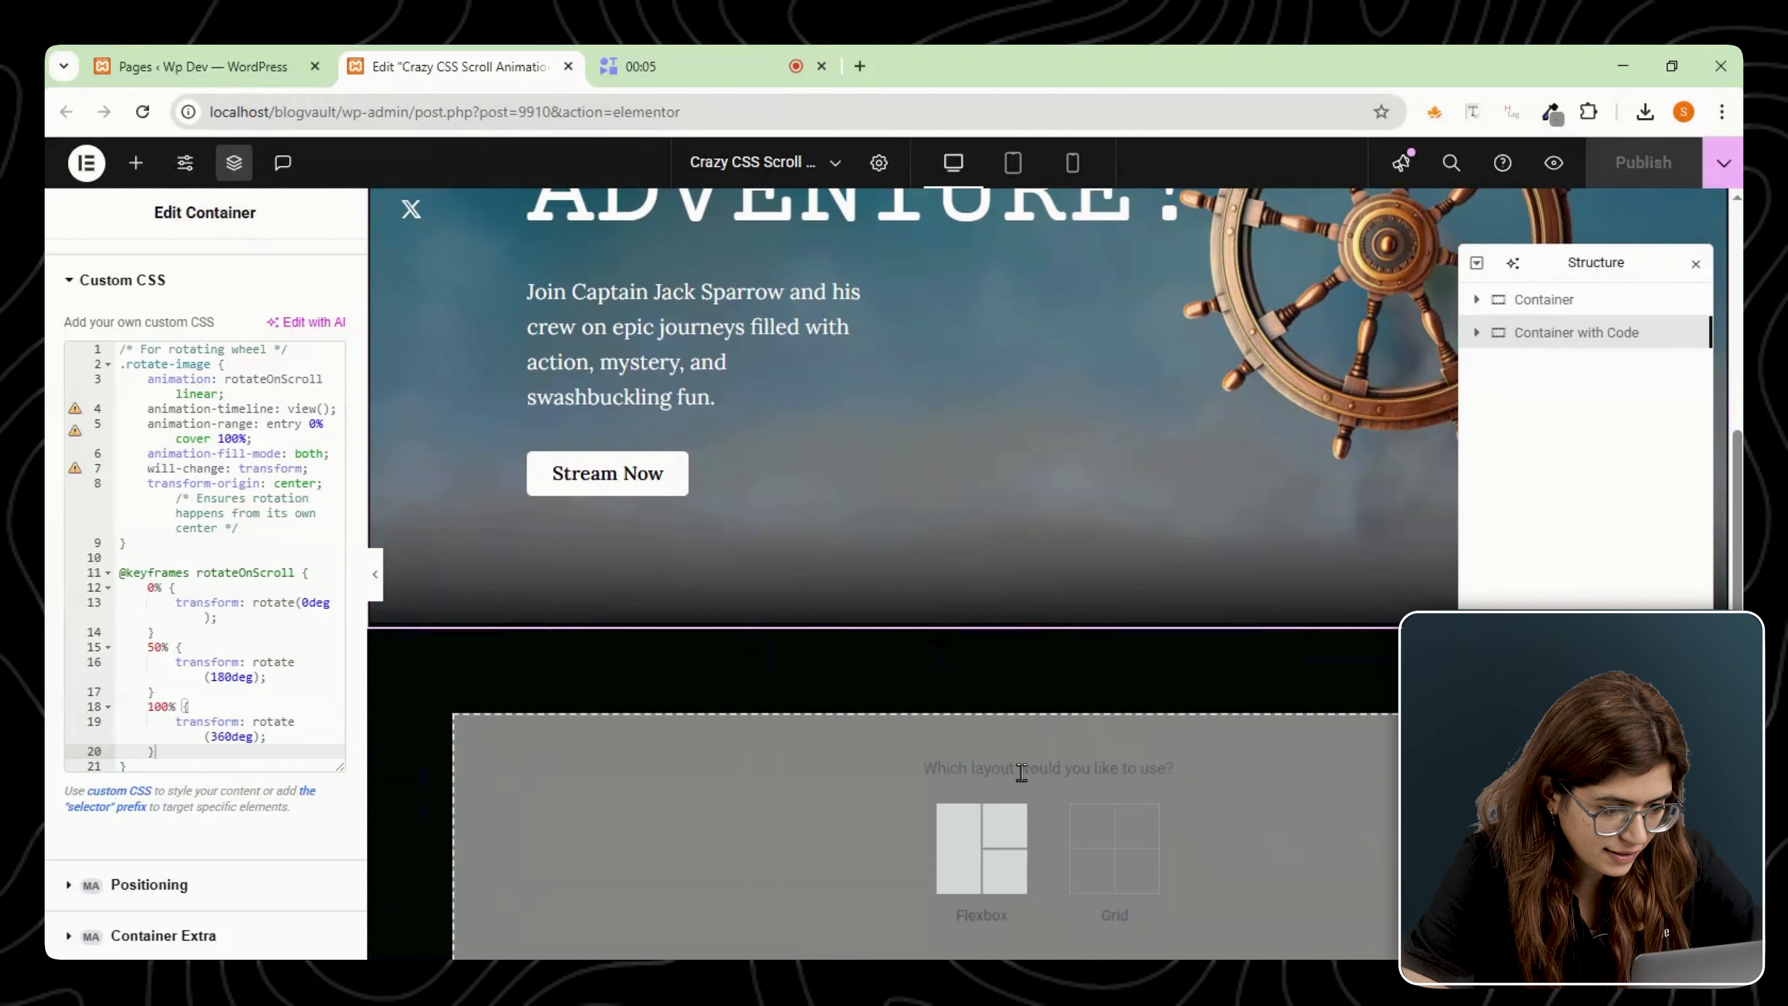
left_click(974, 836)
left_click(786, 835)
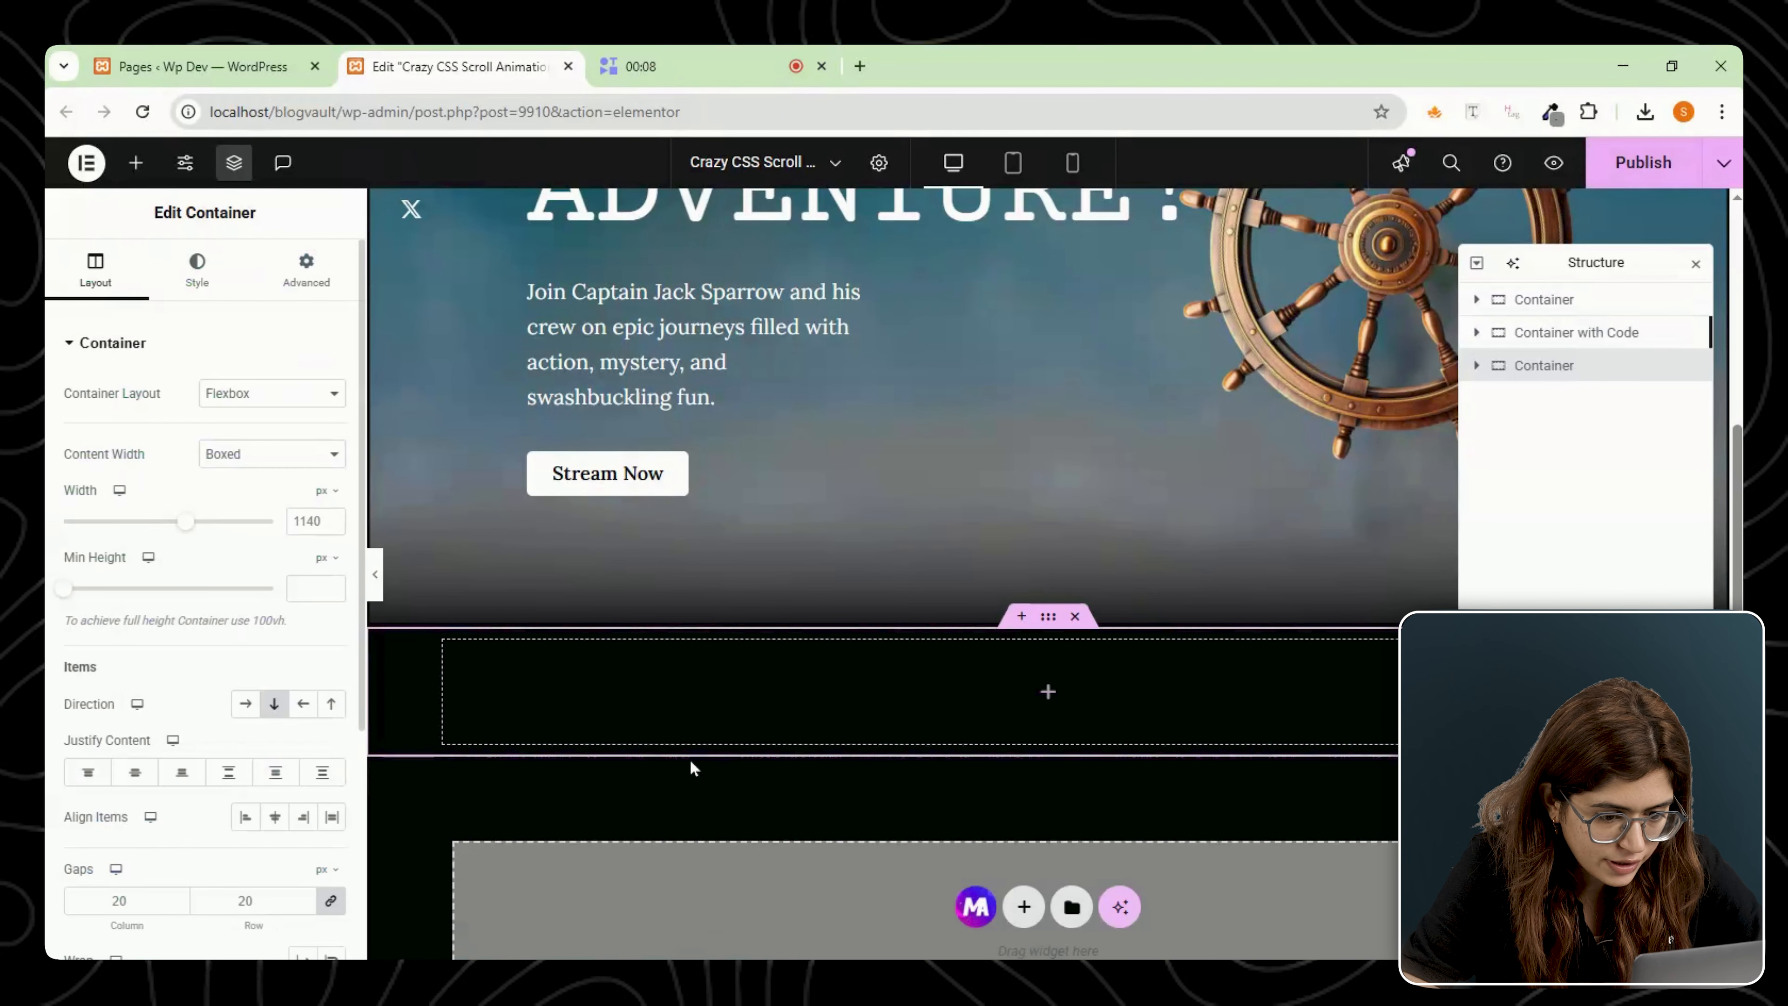
left_click(136, 164)
left_click(167, 722)
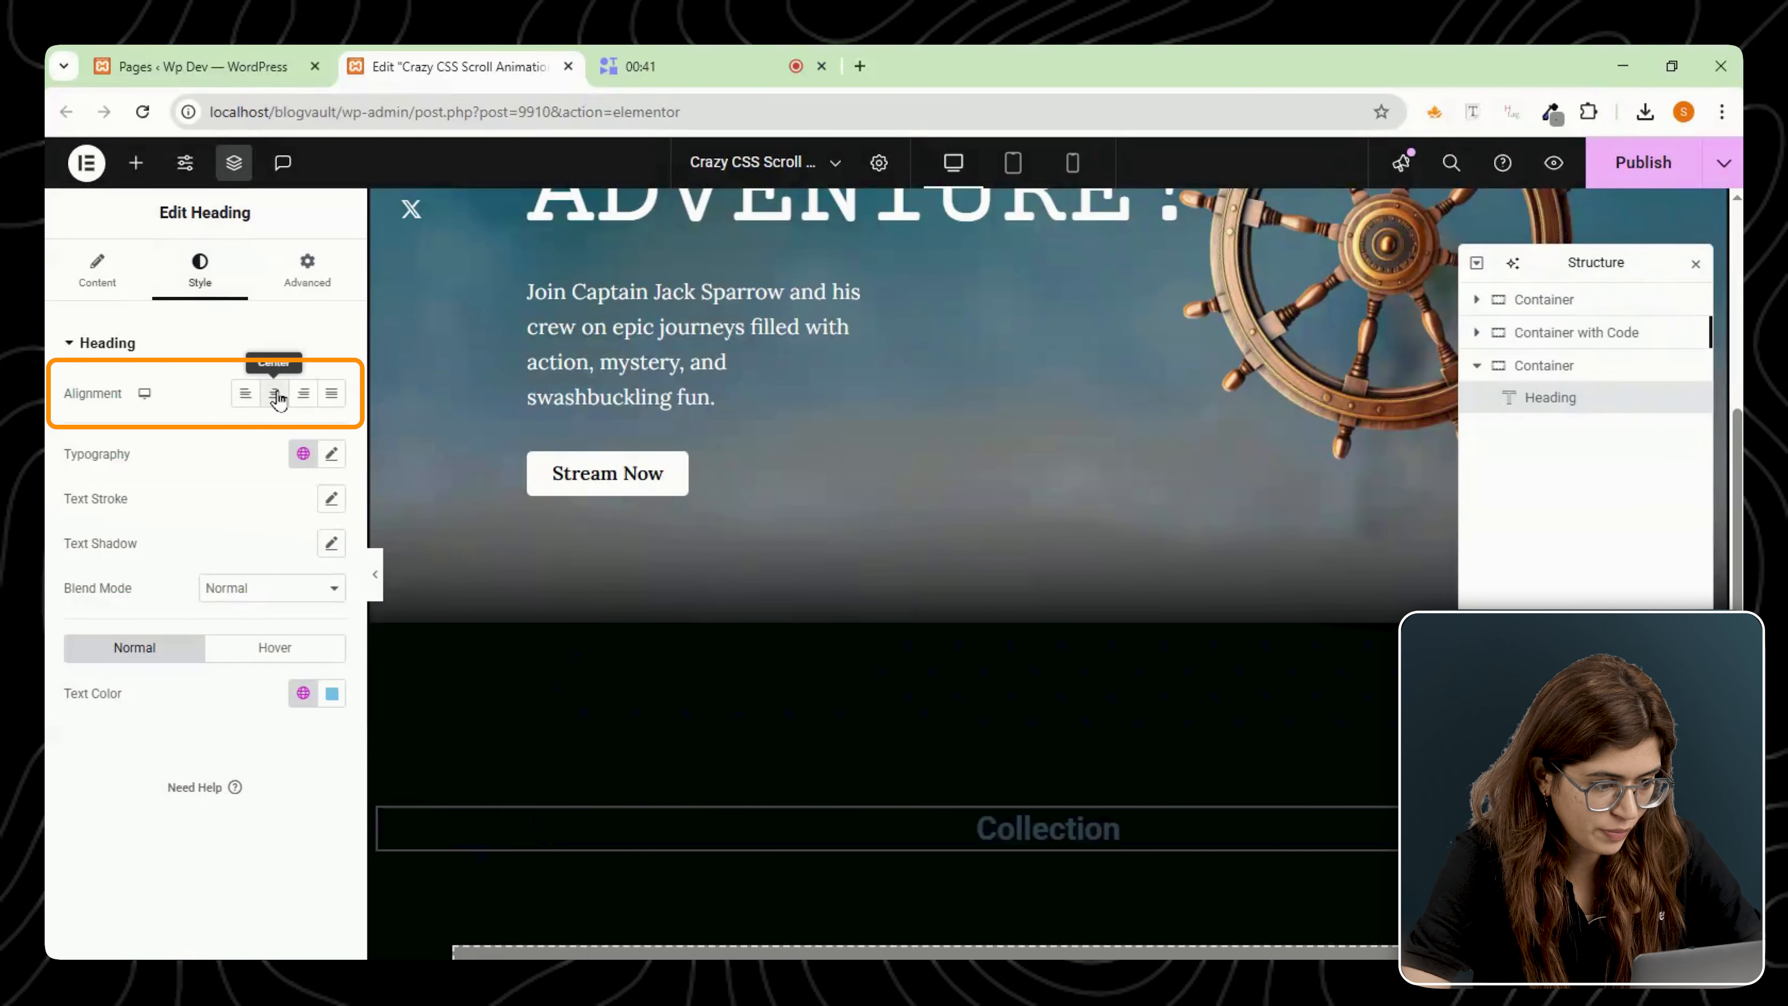
Assign the CSS class fade-text-single to the Collection heading.
left_click(294, 282)
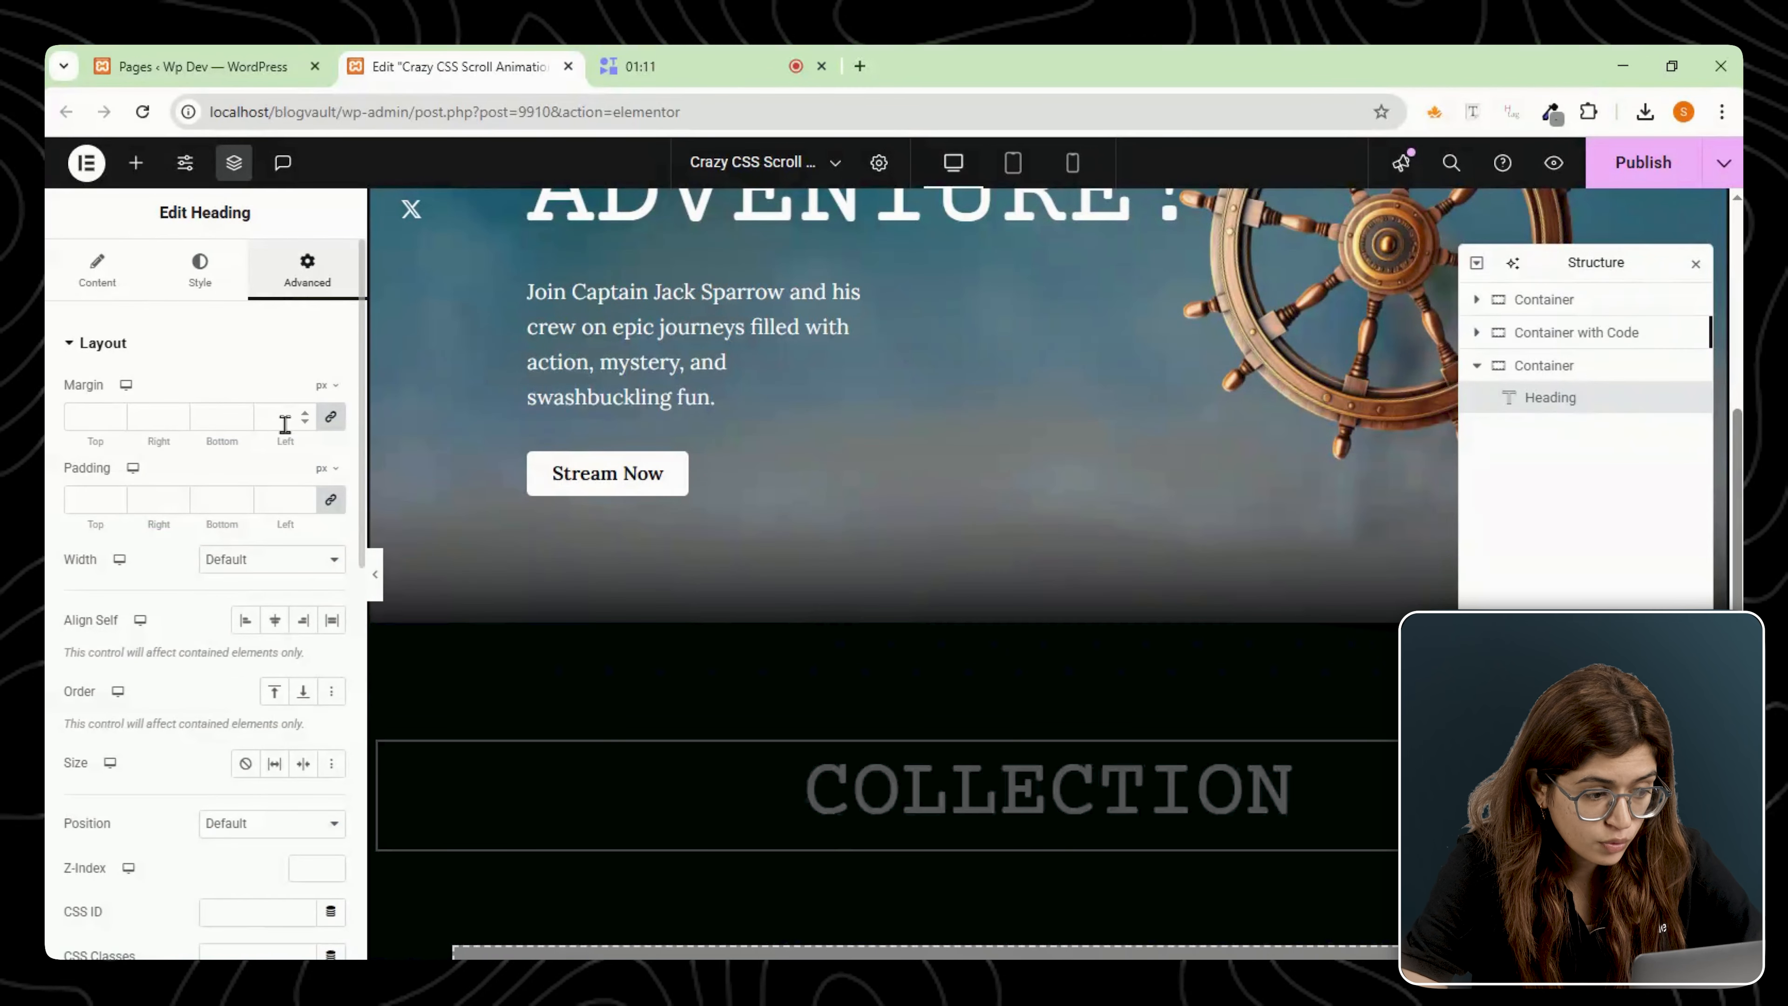
scroll(282, 708, "down", 2)
left_click(251, 850)
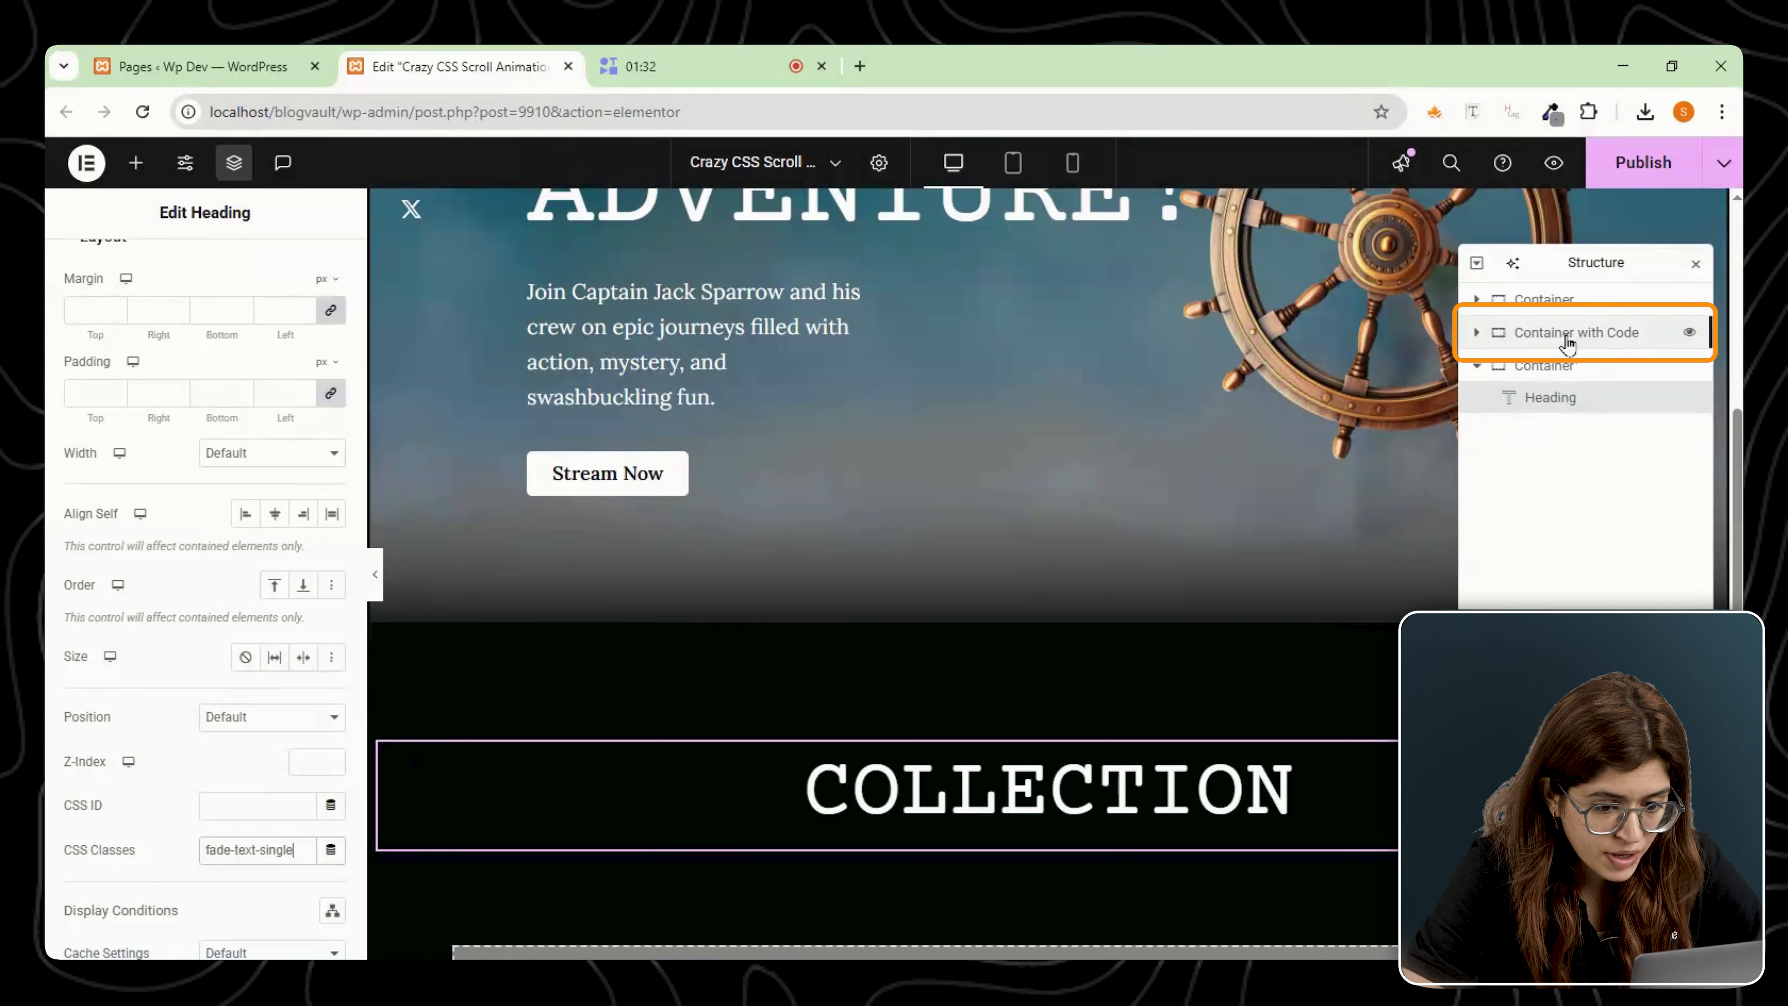
Paste the single-line and multi-line fade-text animation code below the rotating-wheel rules in Container with Code's custom CSS.
left_click(1567, 337)
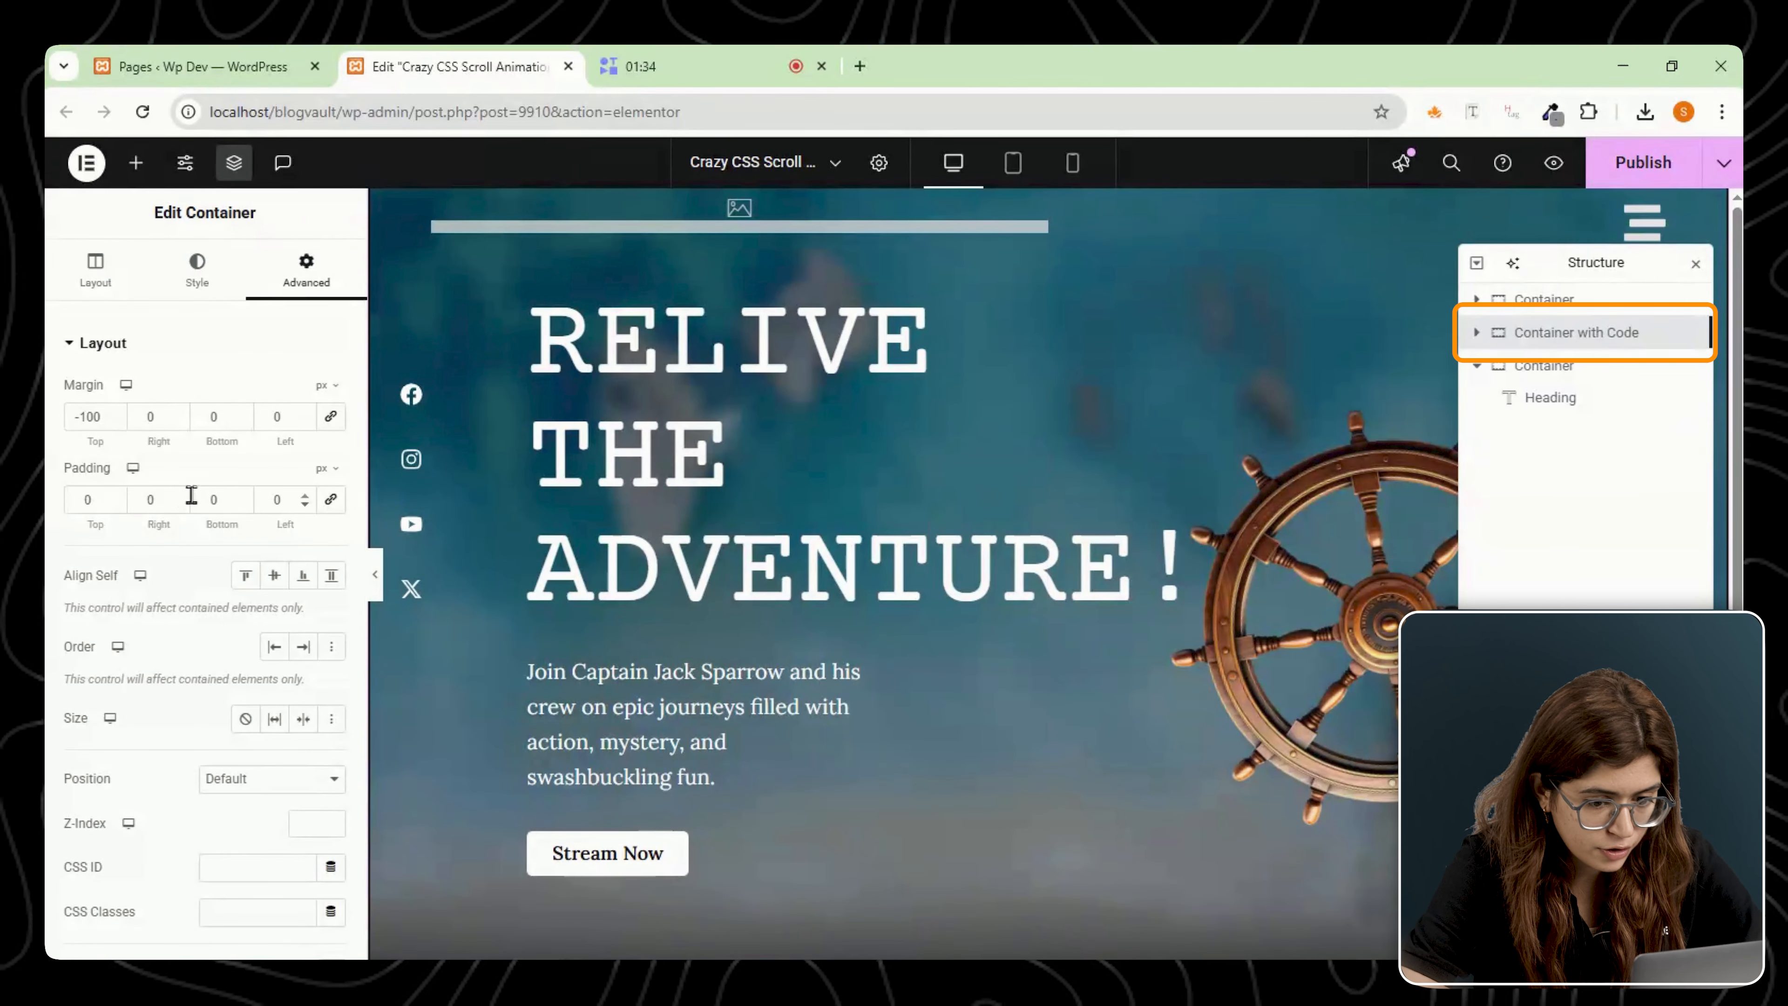
scroll(224, 612, "down", 6)
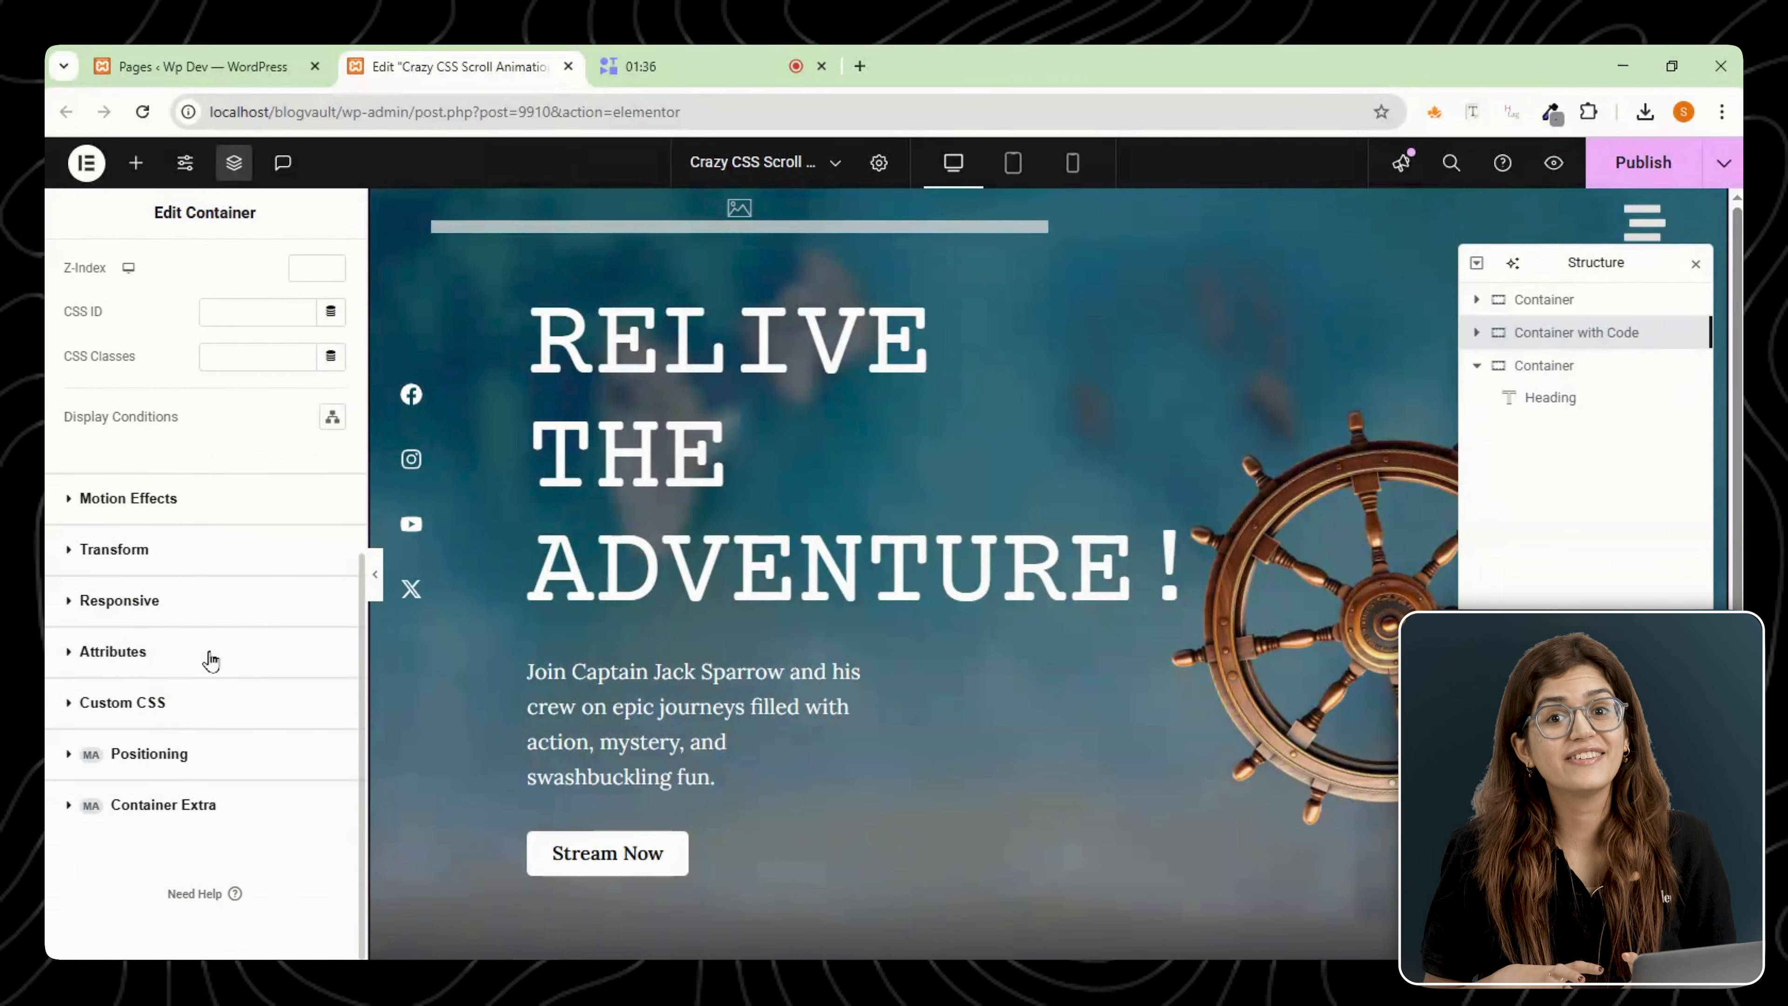
left_click(68, 705)
scroll(167, 726, "down", 4)
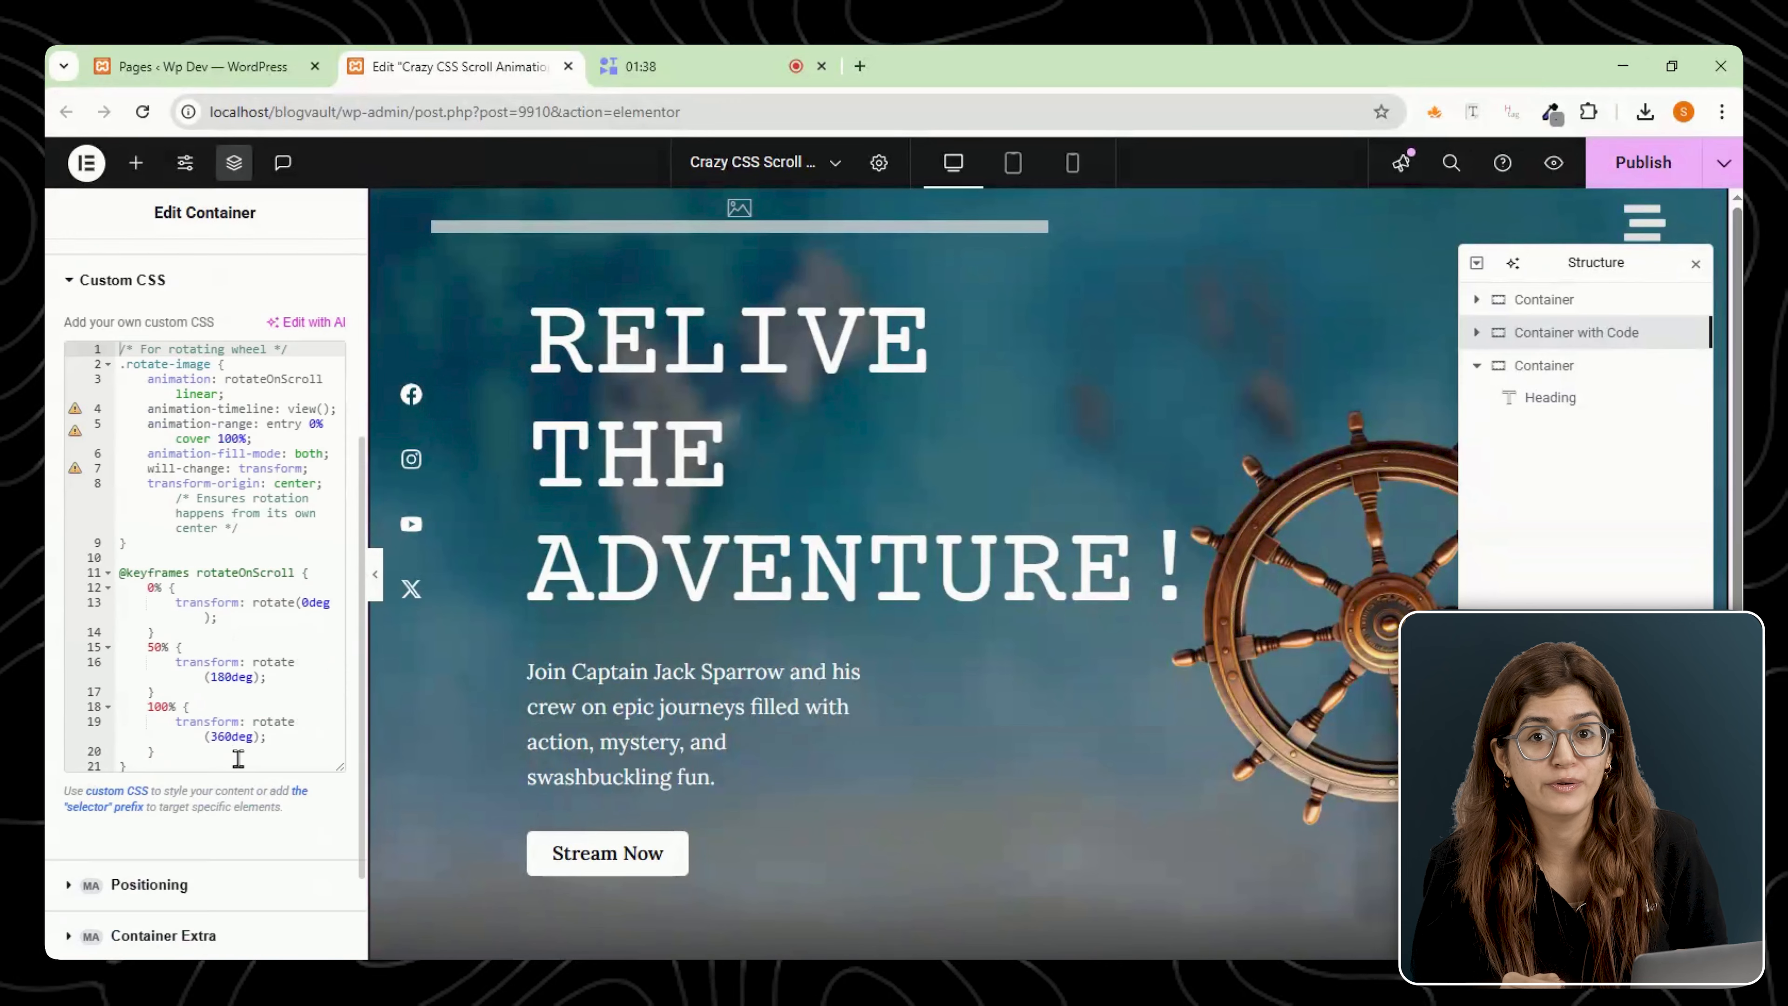
scroll(167, 726, "down", 1)
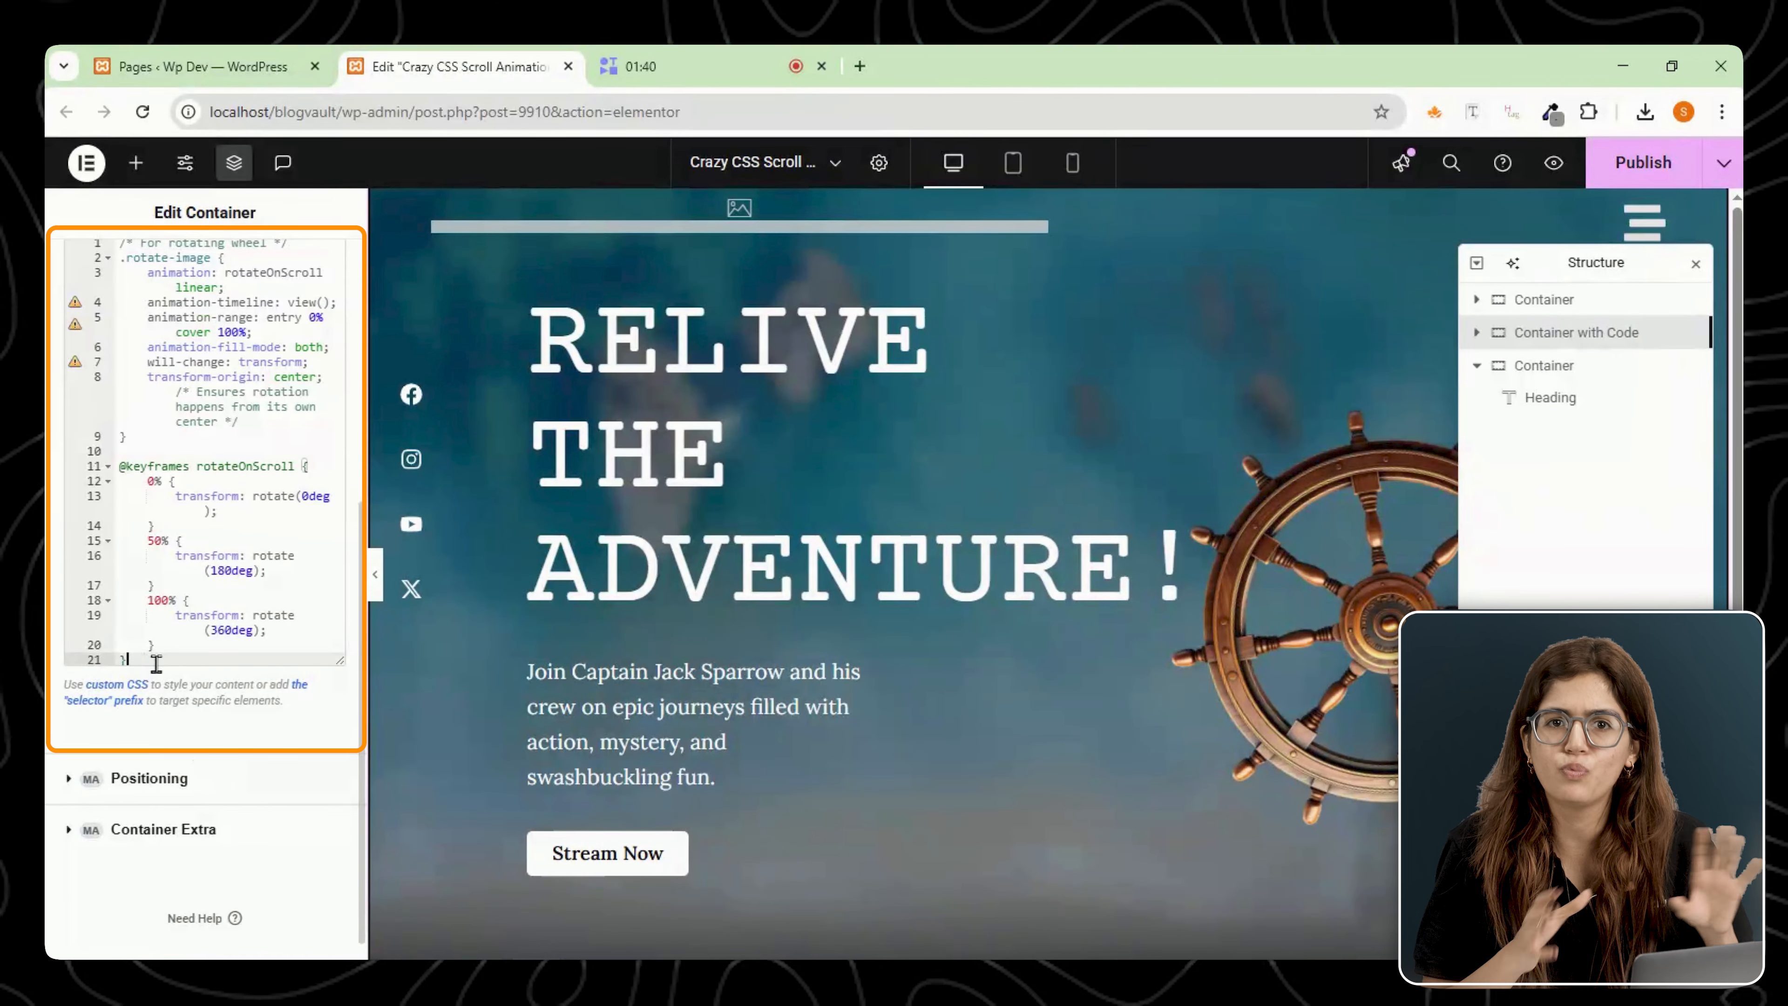
key("Return")
key("Return")
key("Return")
key("Return")
right_click(139, 711)
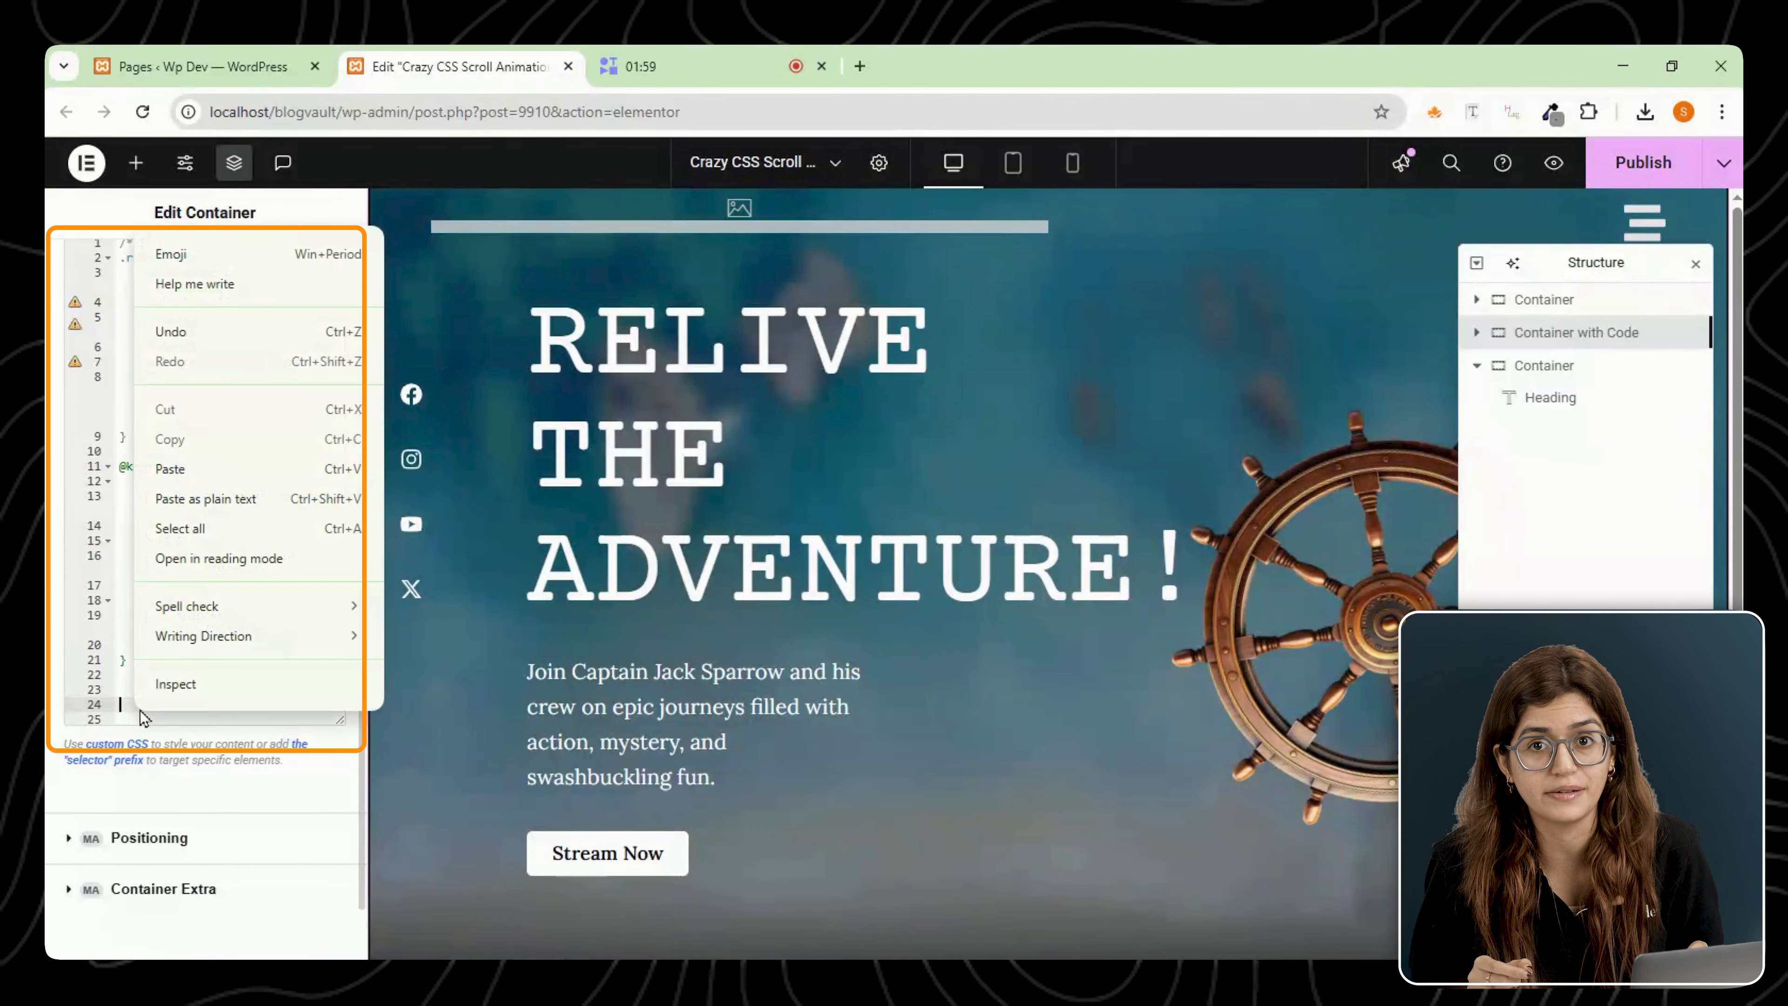
left_click(205, 479)
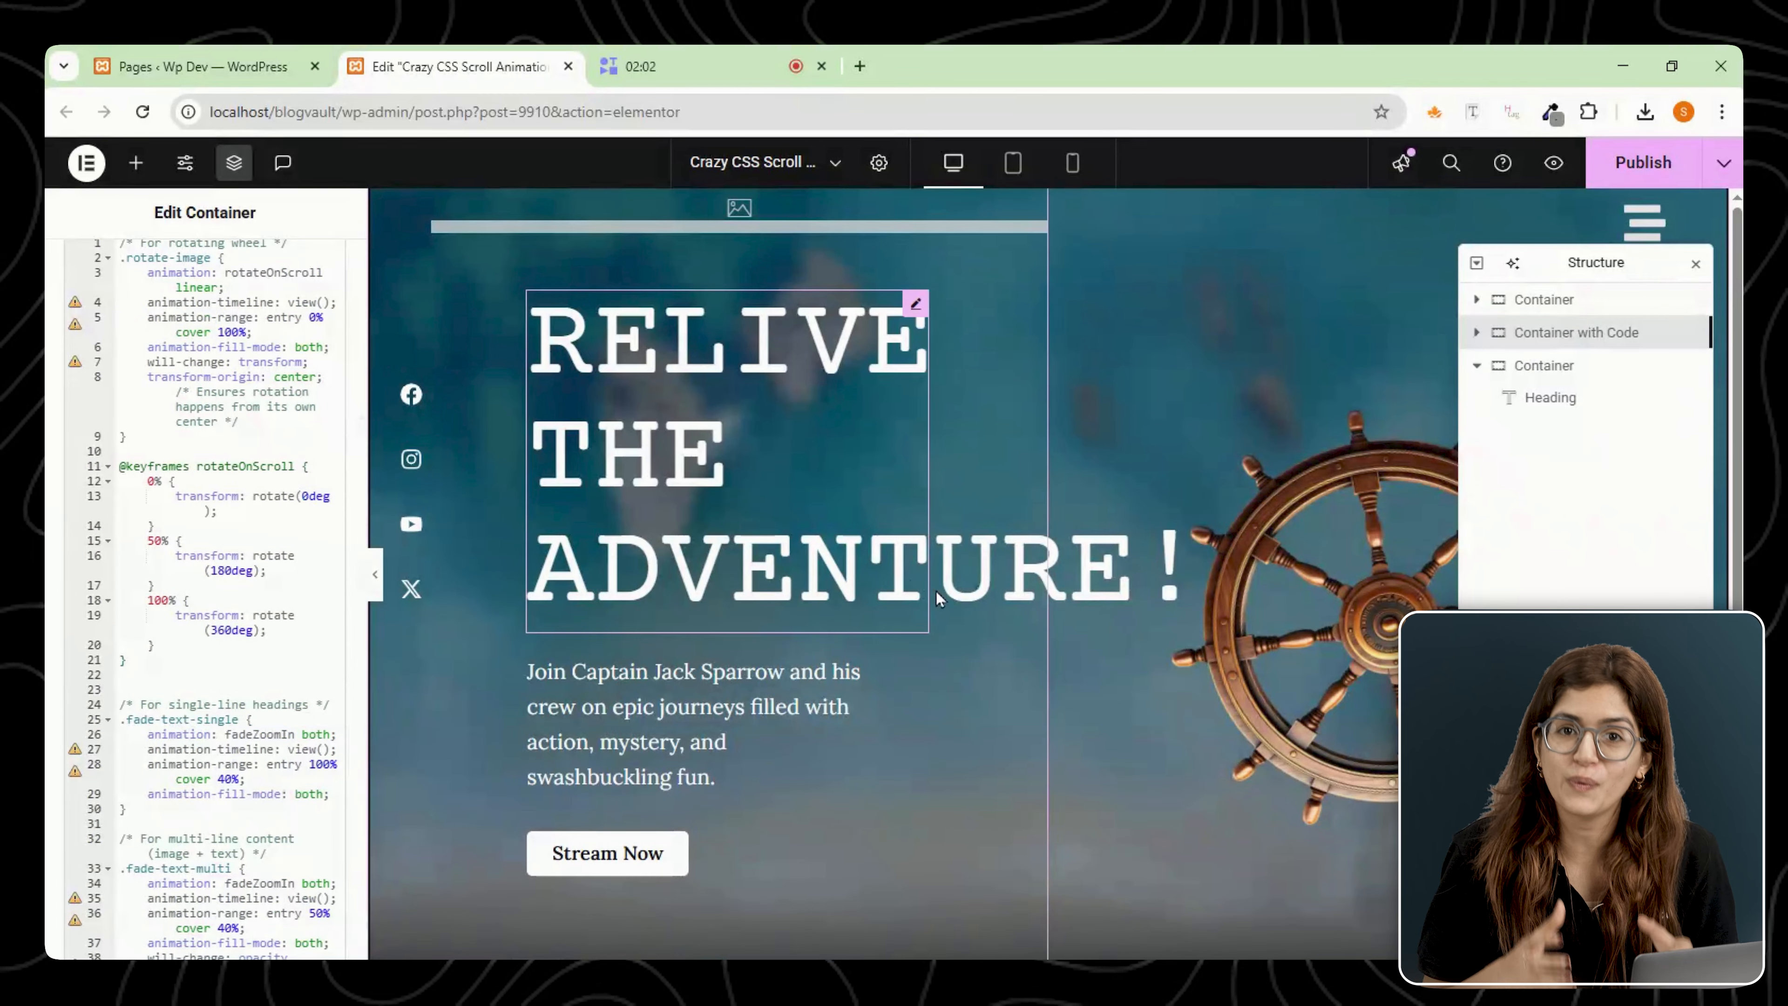
Check how the Collection heading fades and zooms as the page passes from the hero section to it and back.
scroll(960, 605, "down", 3)
scroll(960, 605, "down", 5)
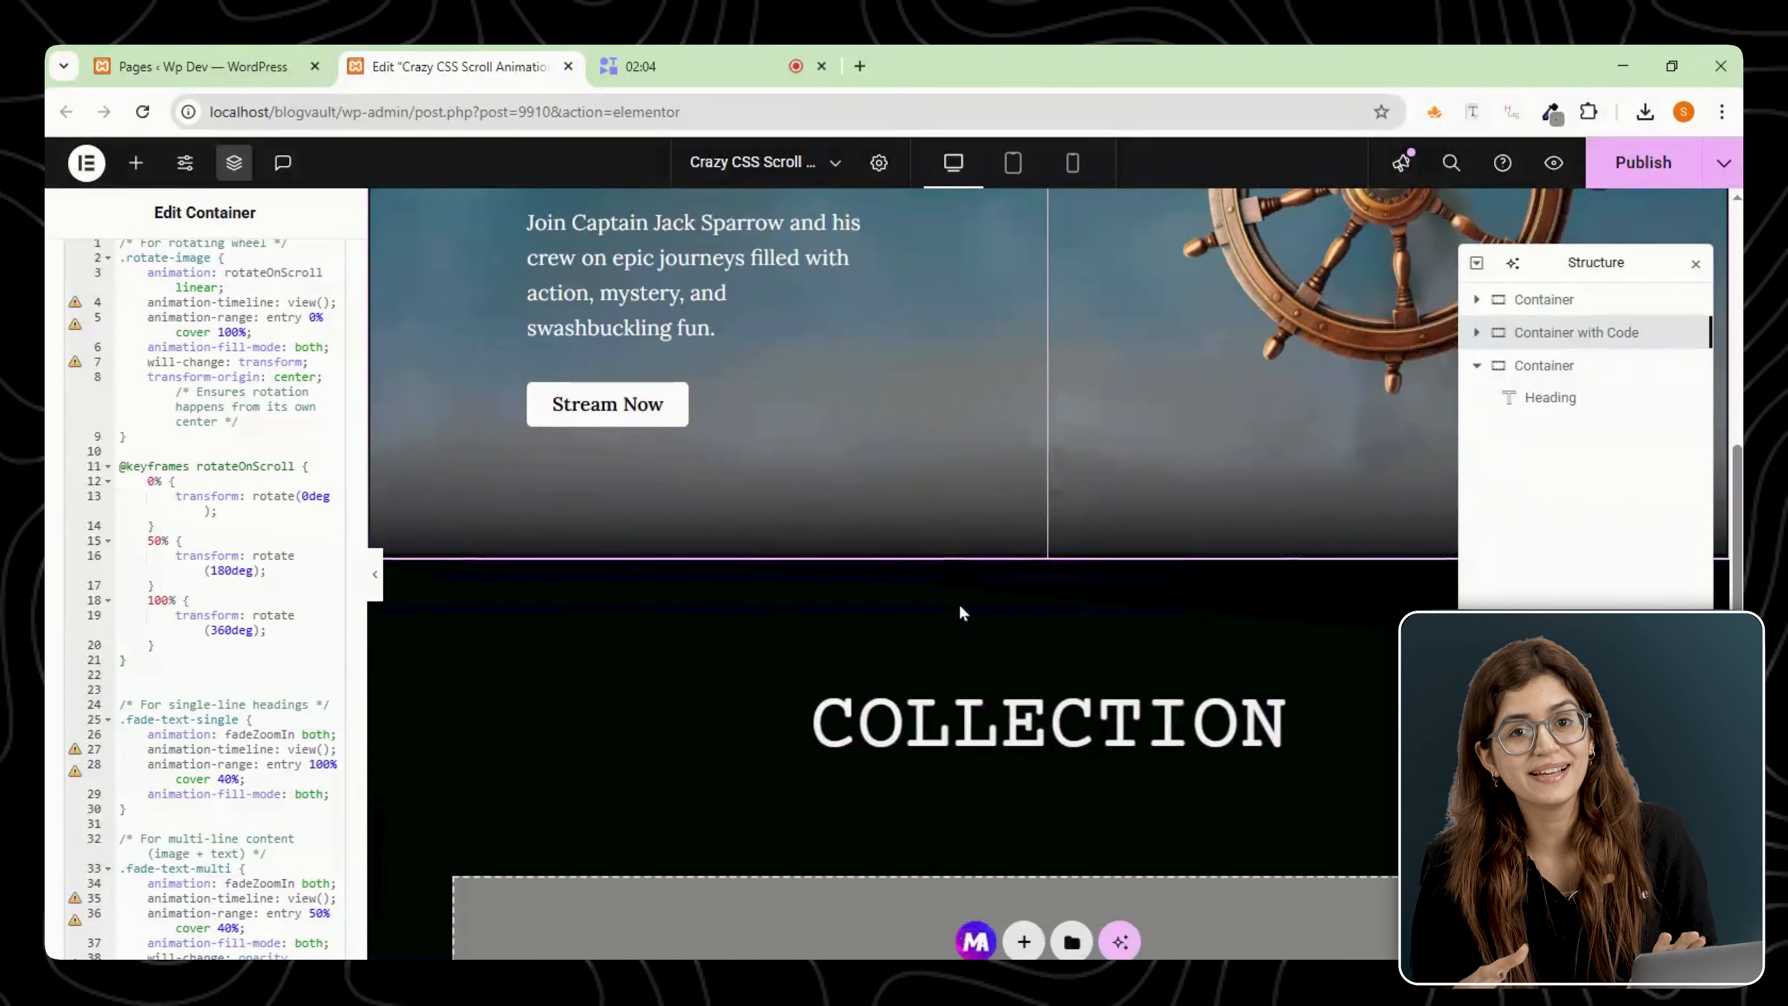
scroll(960, 605, "up", 2)
scroll(960, 605, "up", 1)
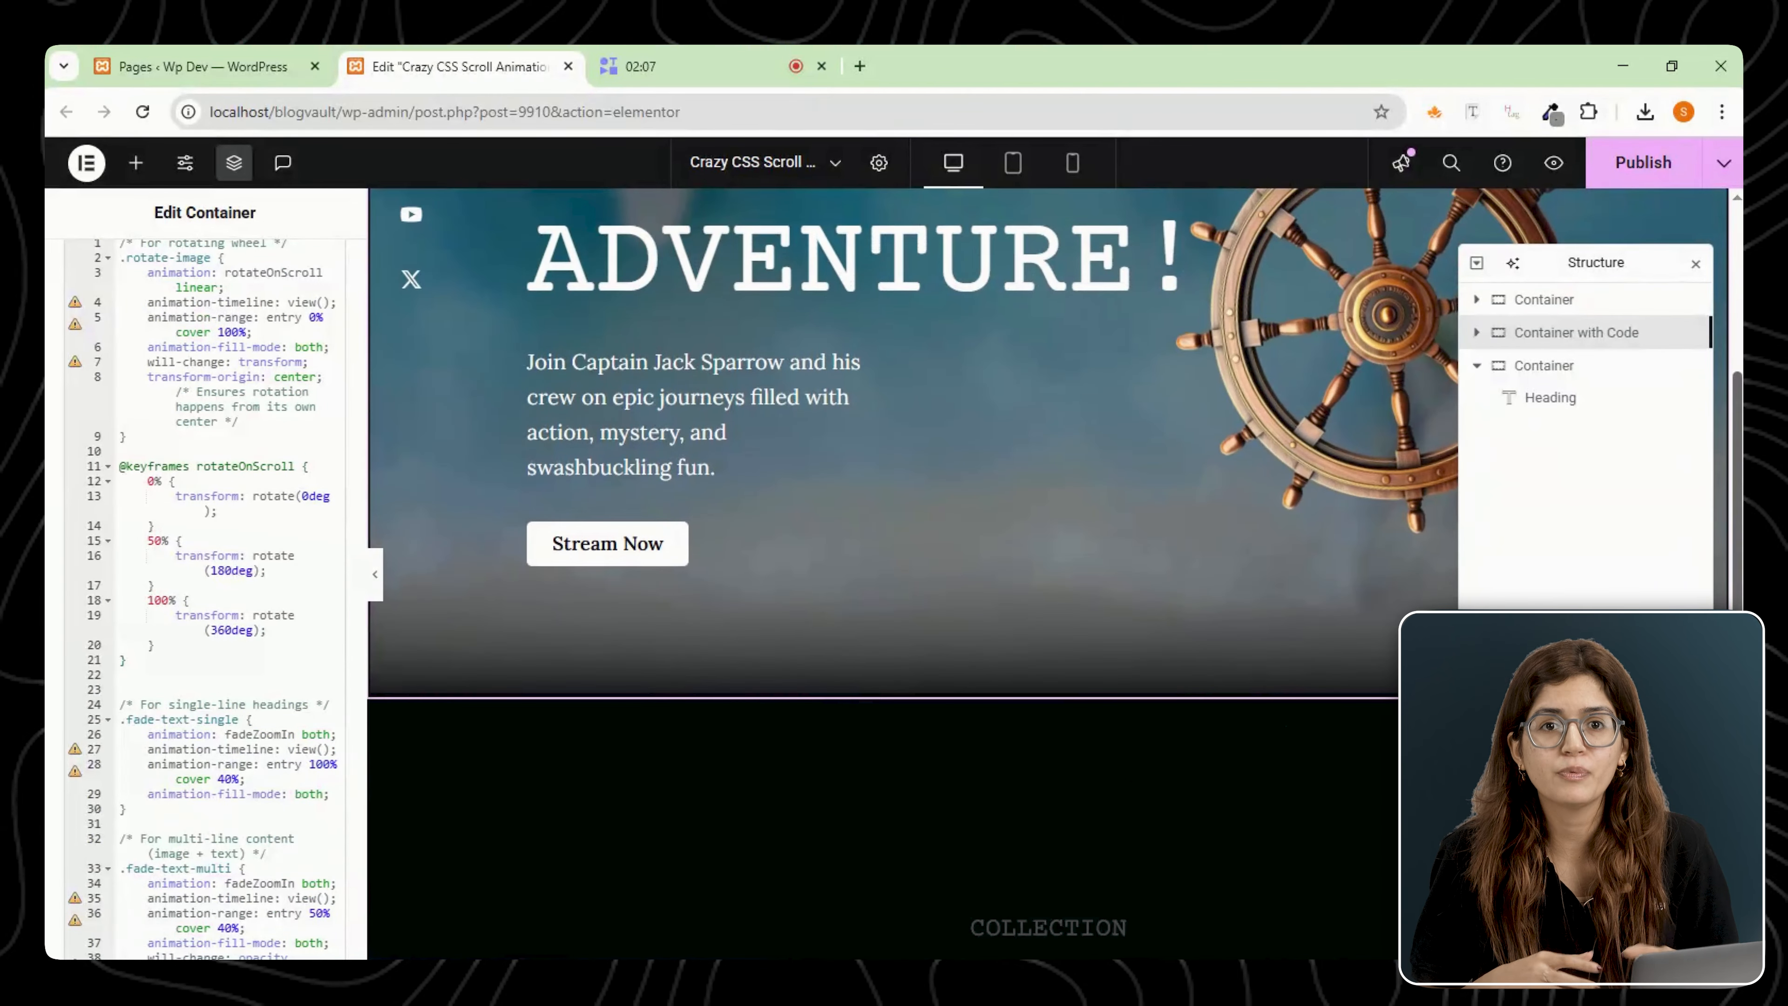
scroll(959, 605, "down", 3)
scroll(960, 605, "up", 3)
scroll(960, 605, "up", 1)
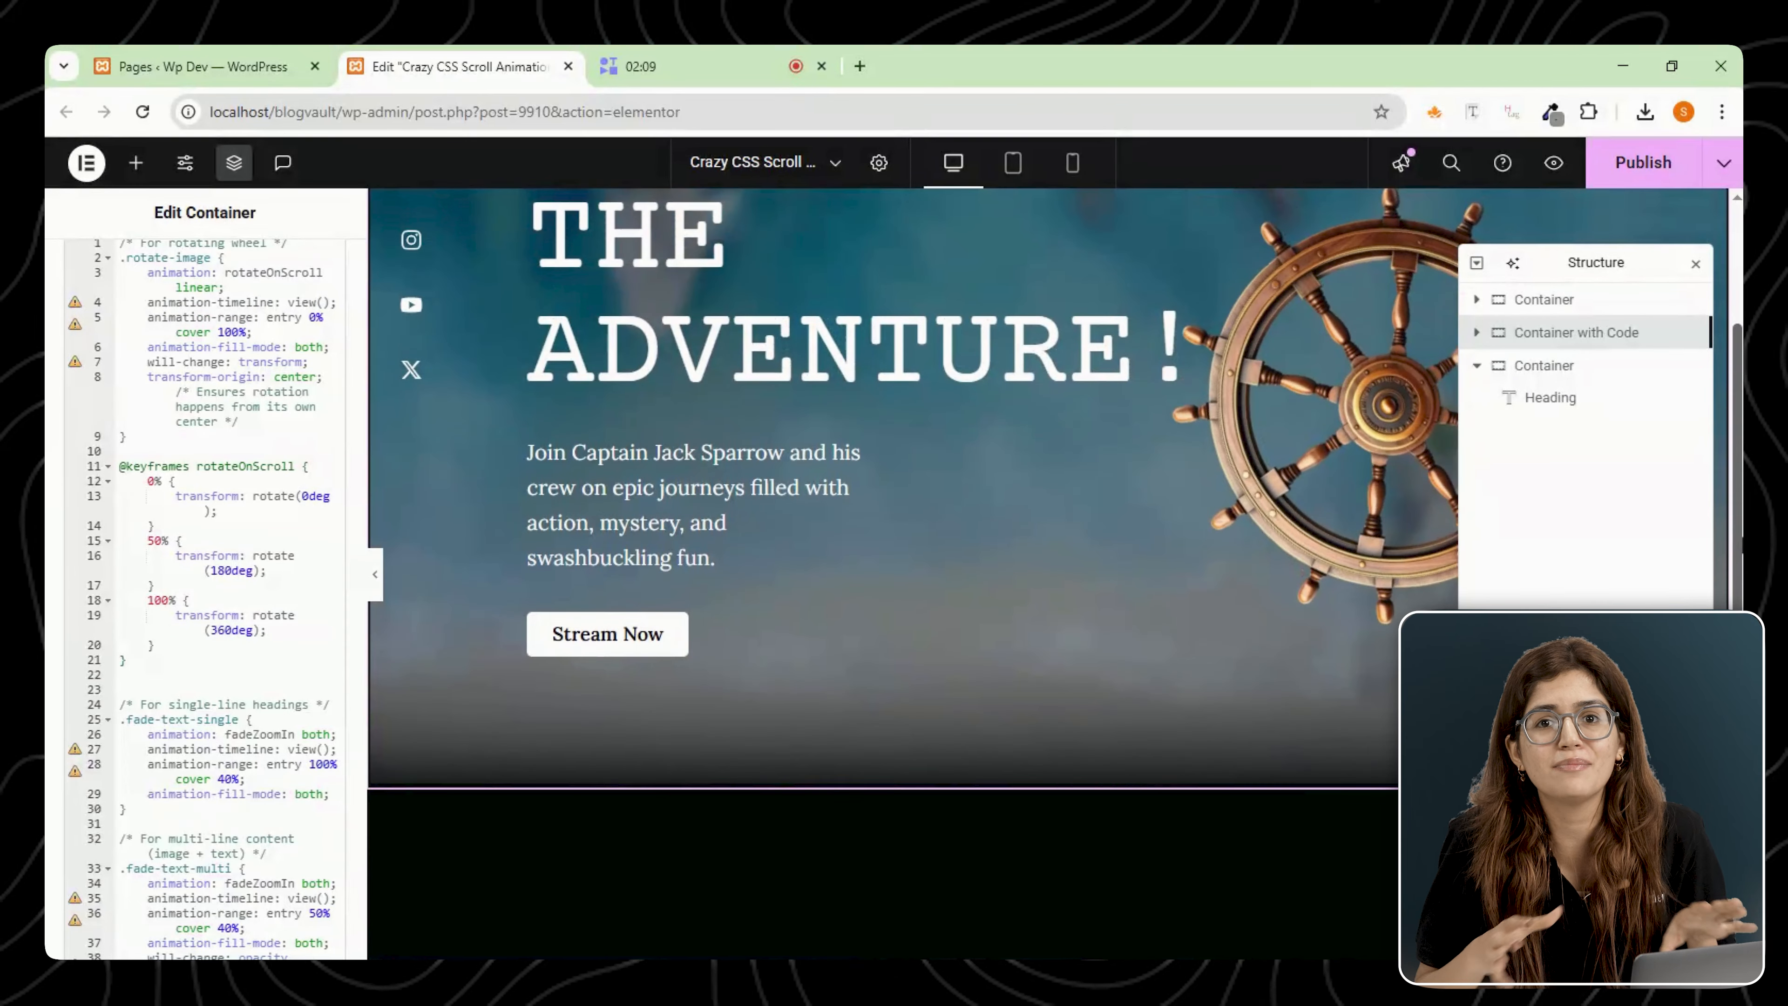
scroll(960, 605, "down", 4)
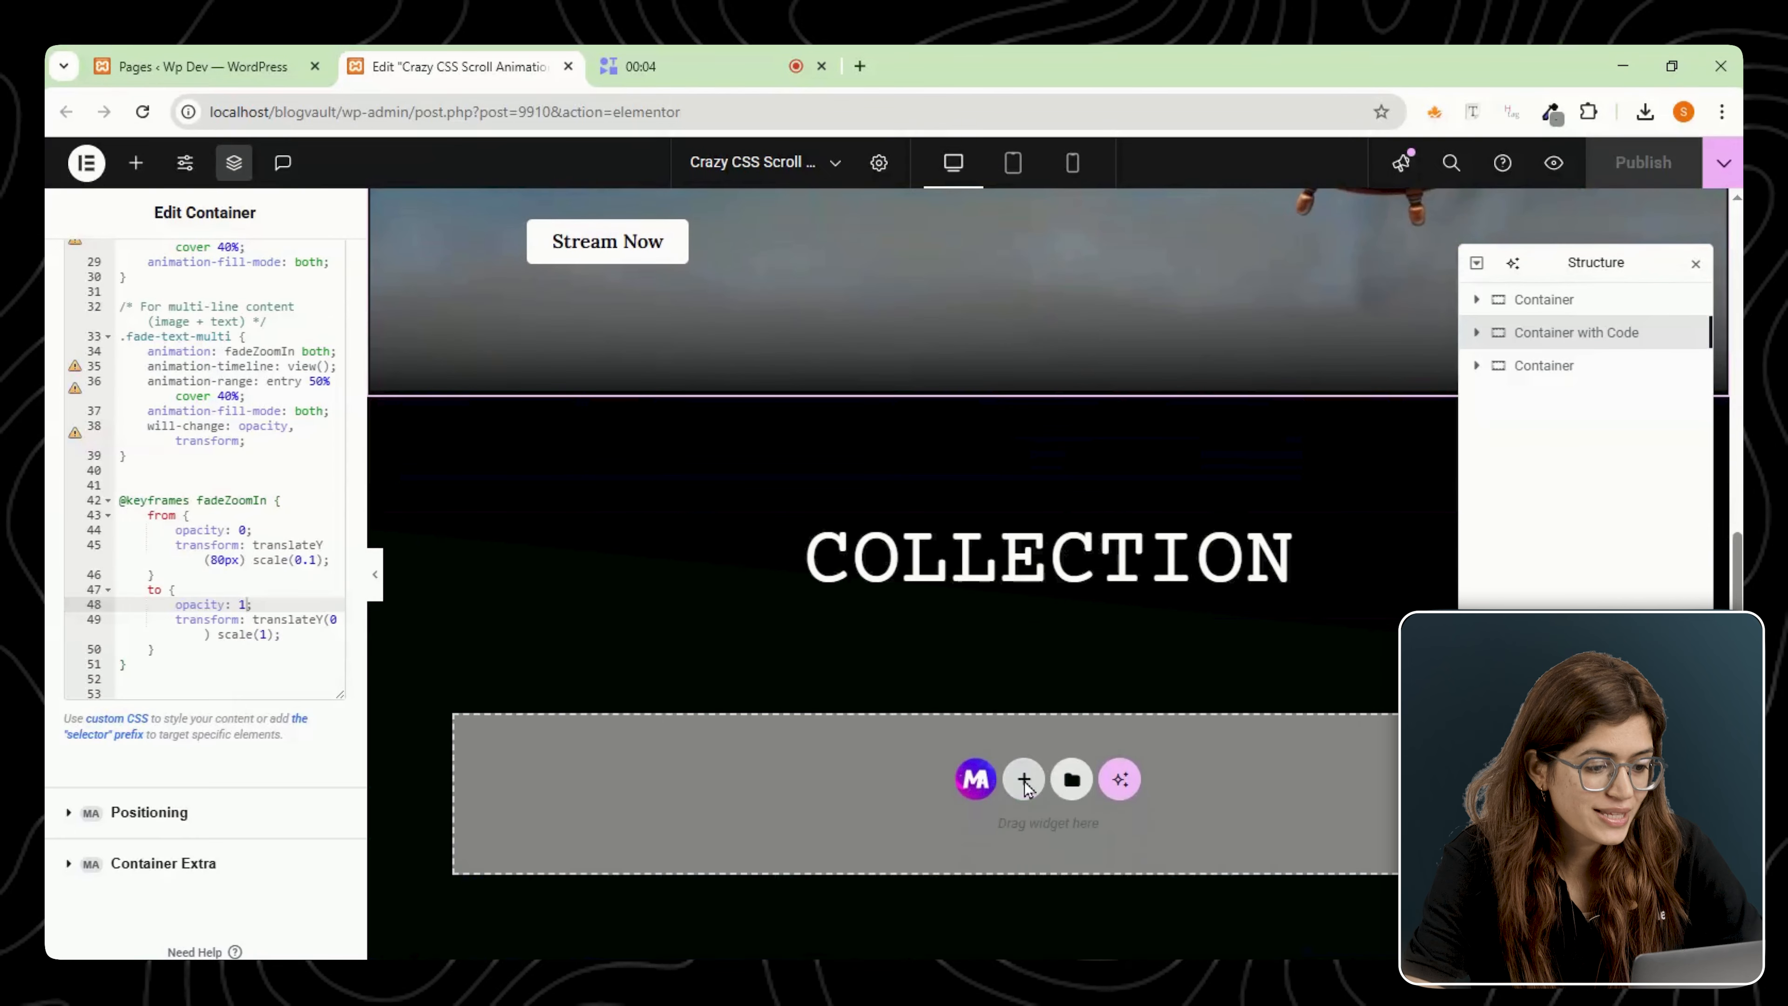
Add a full-width row Flexbox container below the Collection heading with 50 px gaps and padding of 20, 80, 50, 80 px.
left_click(1022, 778)
left_click(986, 845)
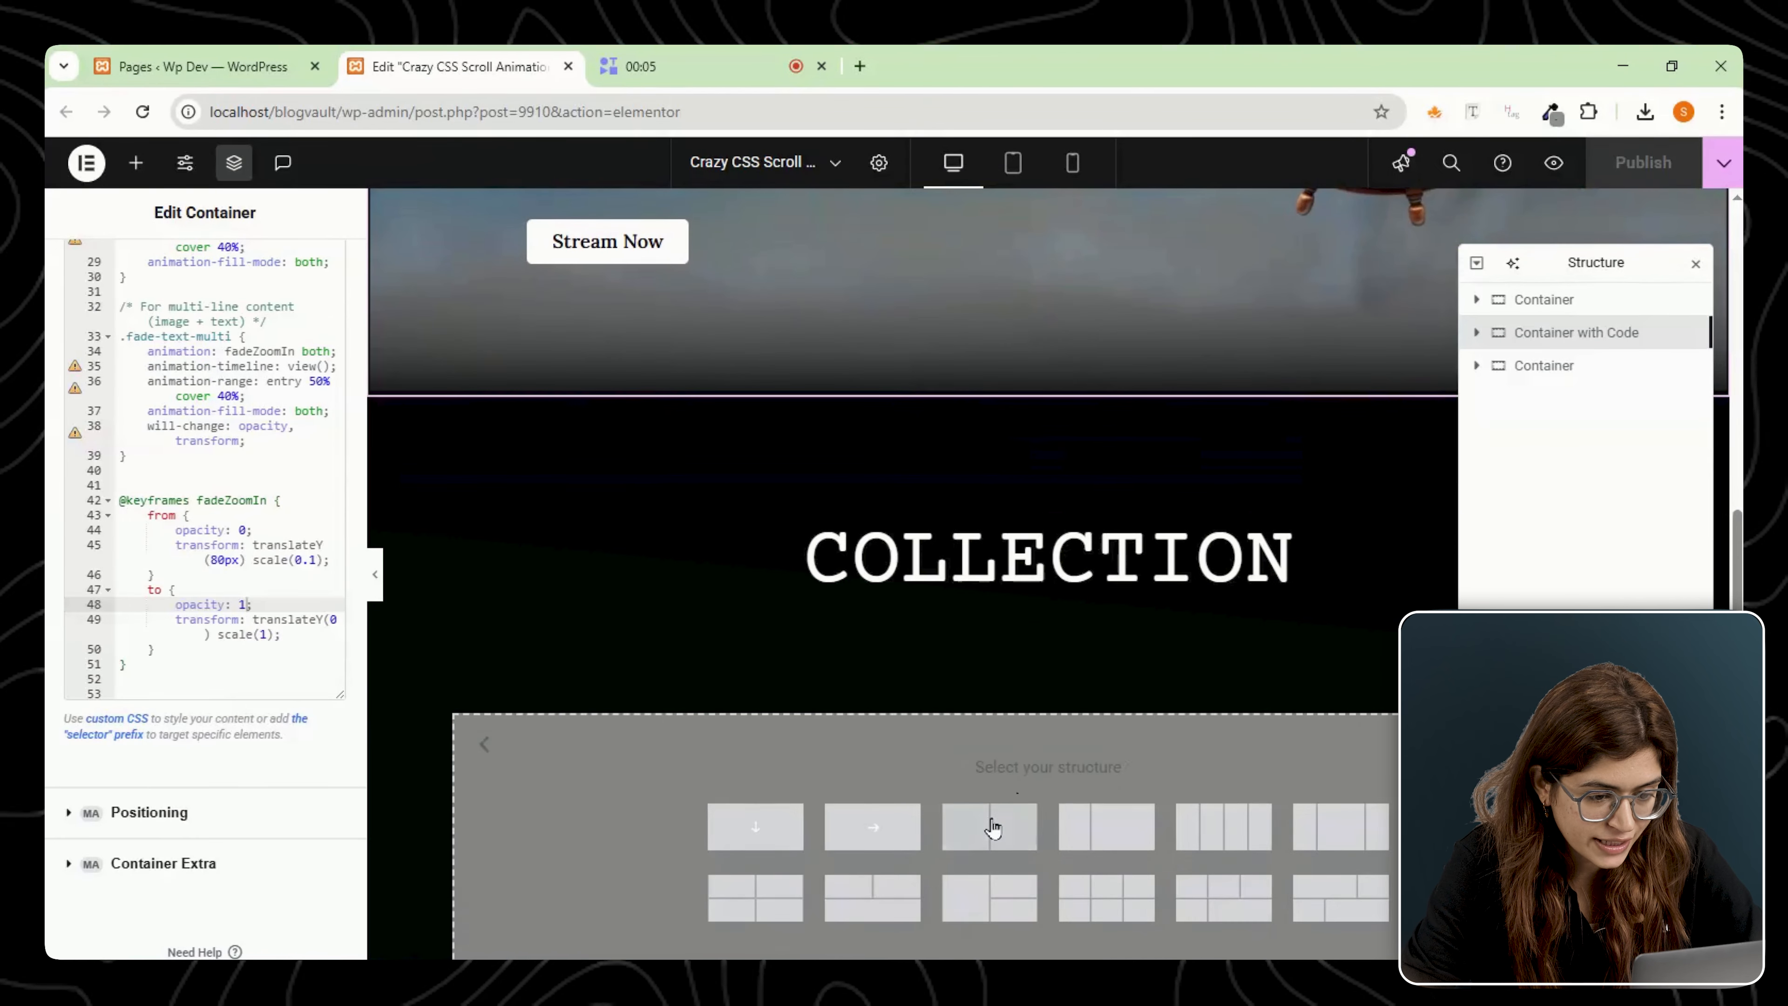
left_click(872, 828)
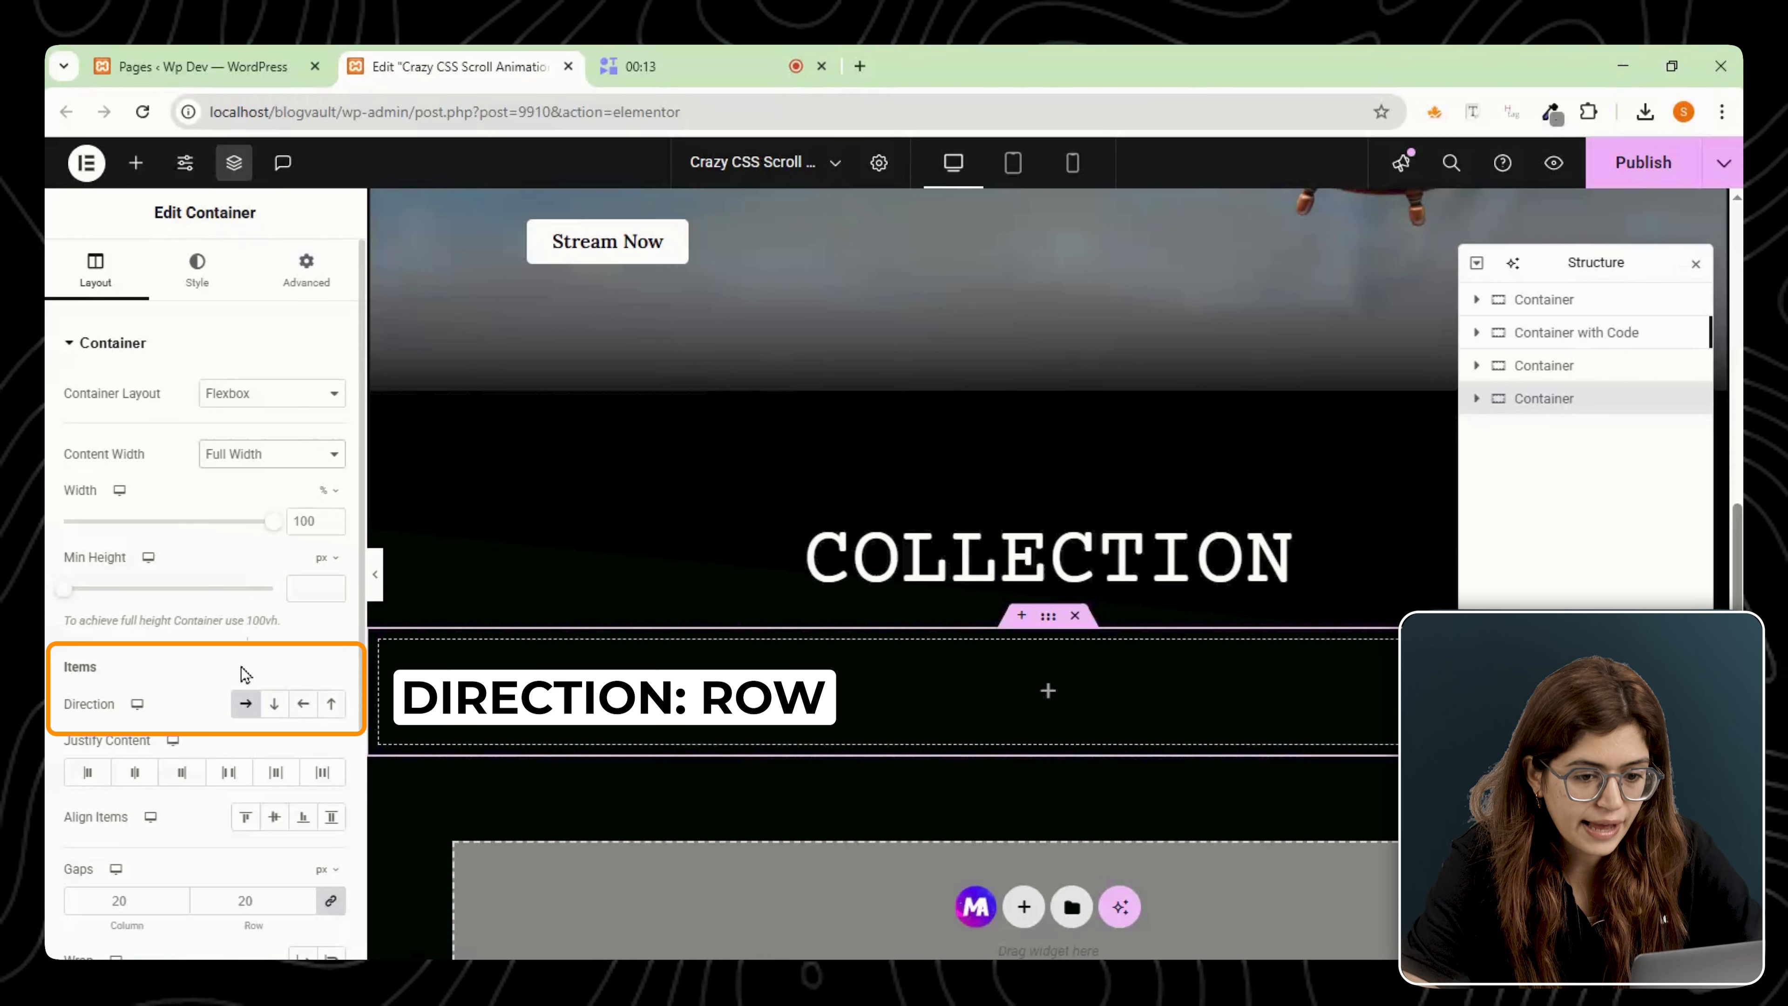
left_click(300, 268)
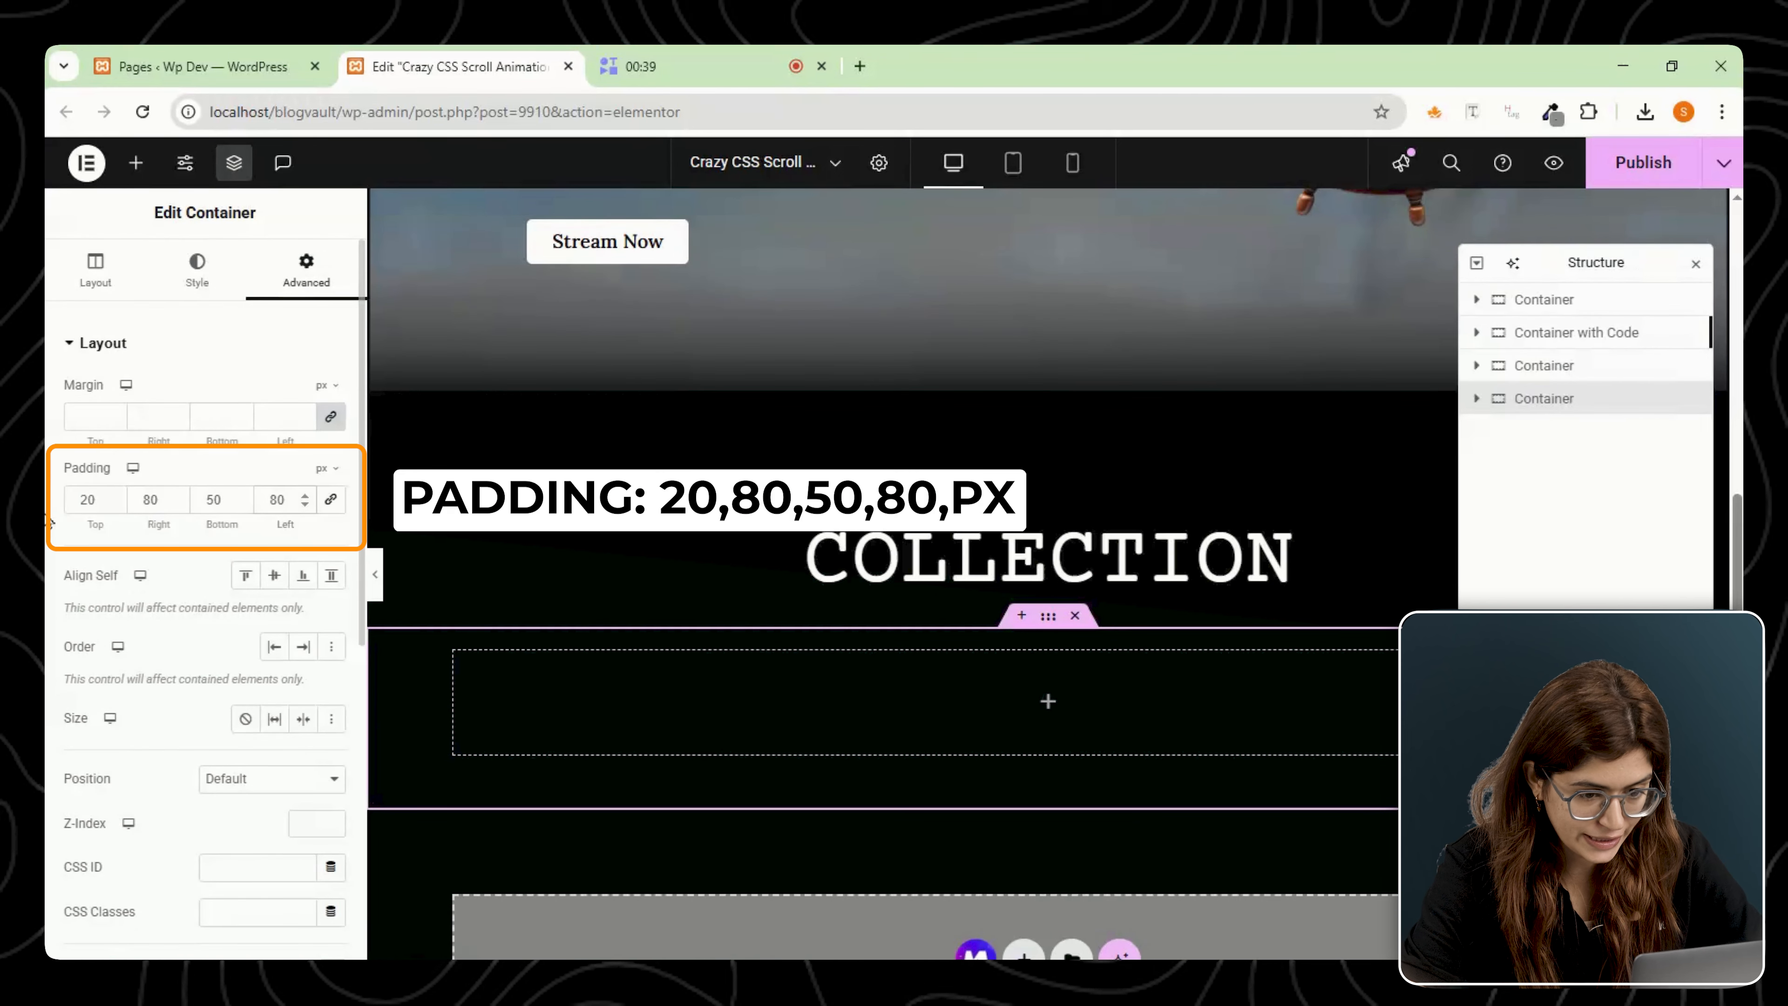
left_click(95, 267)
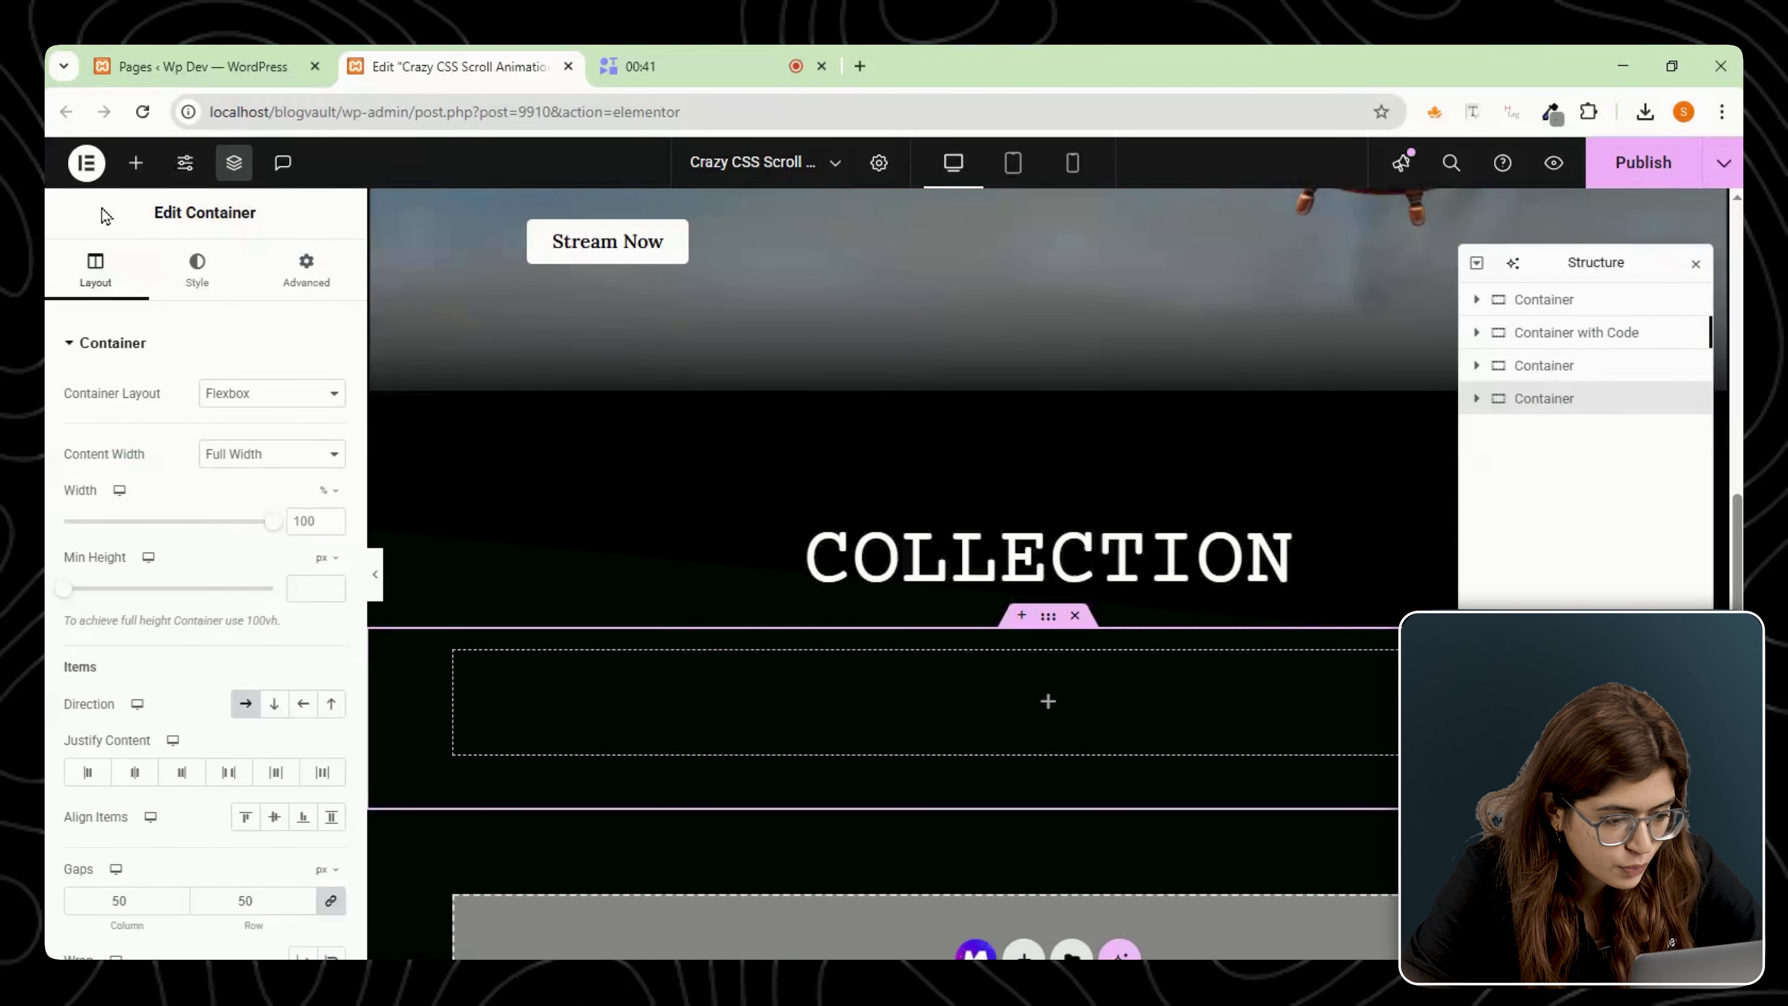
Add a nested container inside the row container below Collection, with 20 px bottom padding, 0 on the other sides, and CSS class fade-text-multi.
left_click(137, 165)
left_click_drag(139, 542, 1048, 701)
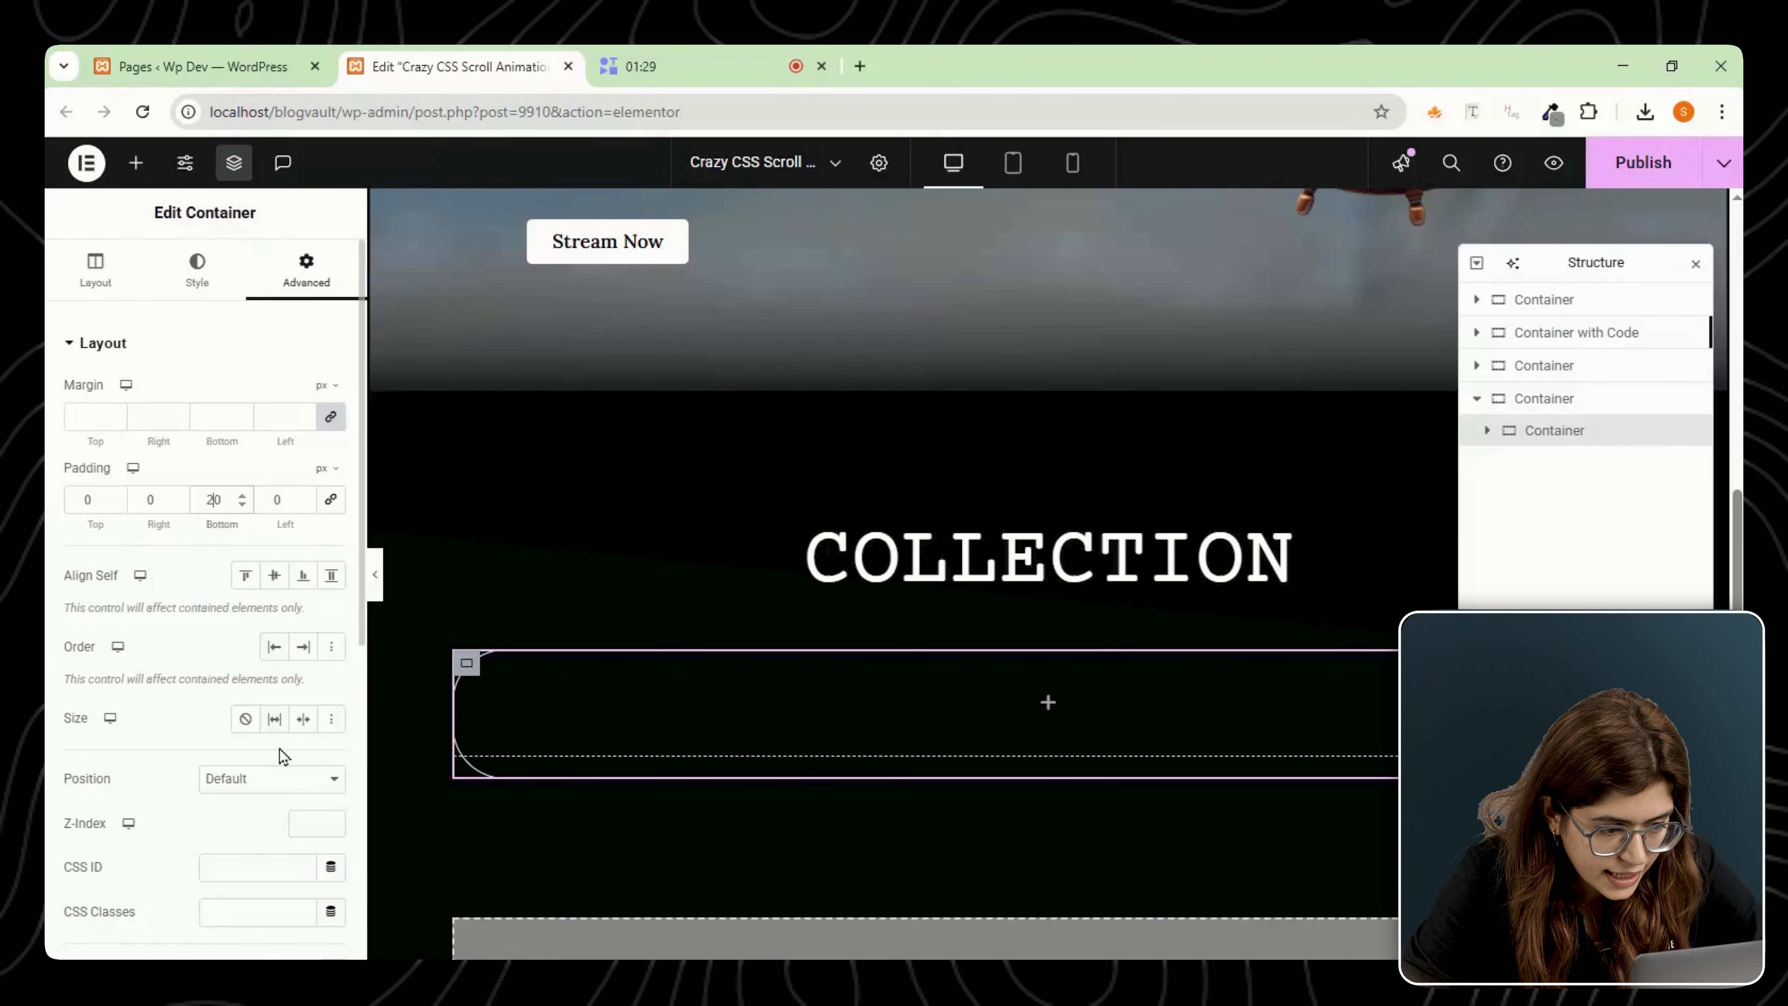
scroll(271, 789, "down", 2)
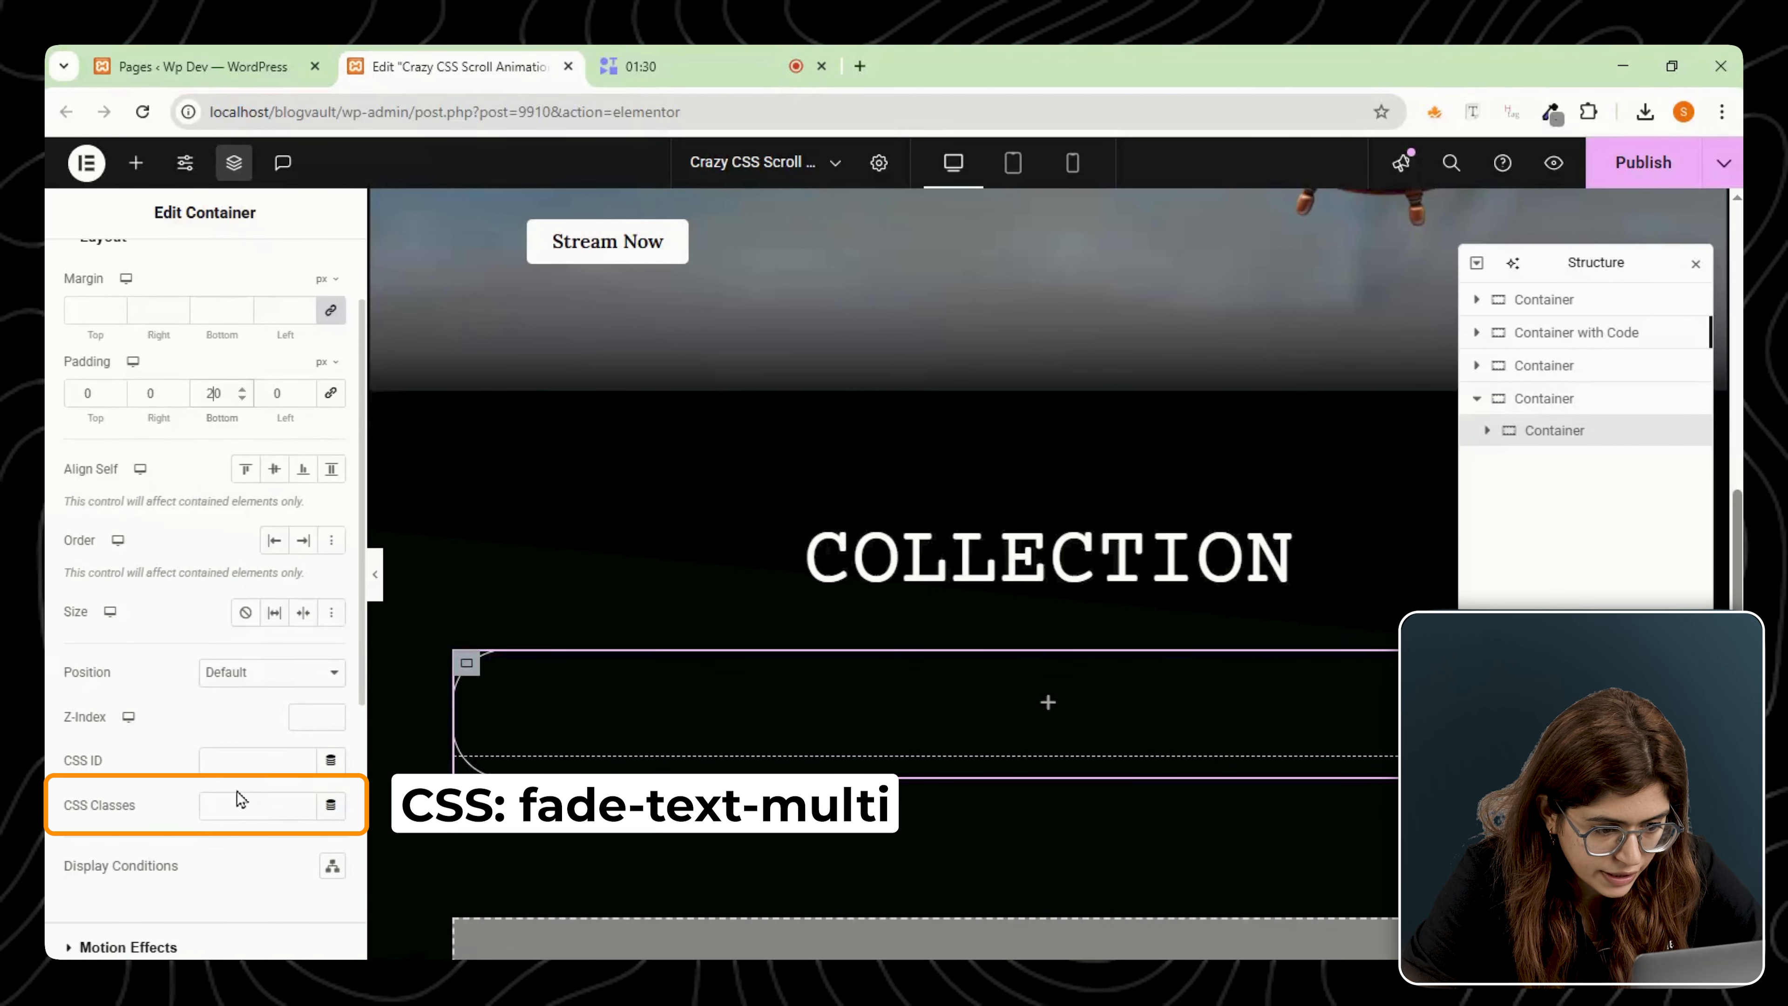
type("fade-text-multi")
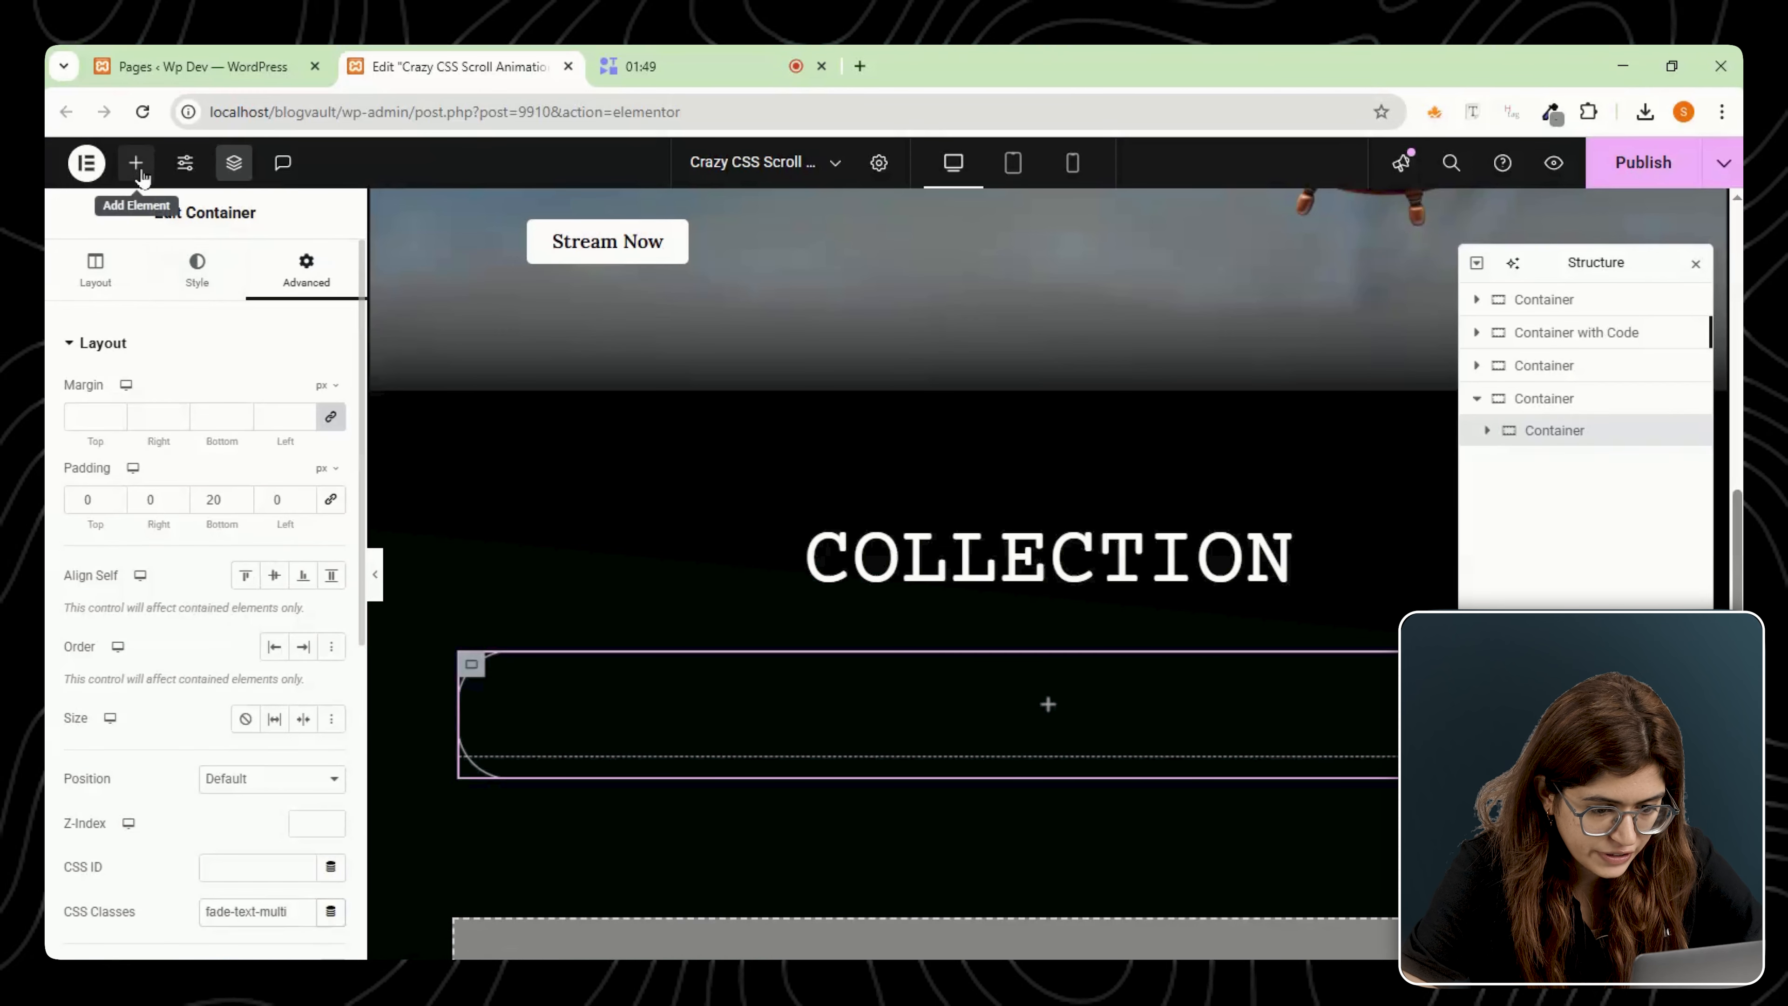
Add the Curse of the Black Pearl poster image to the nested container with border radius 50, 50, 0, 0 px.
left_click(137, 169)
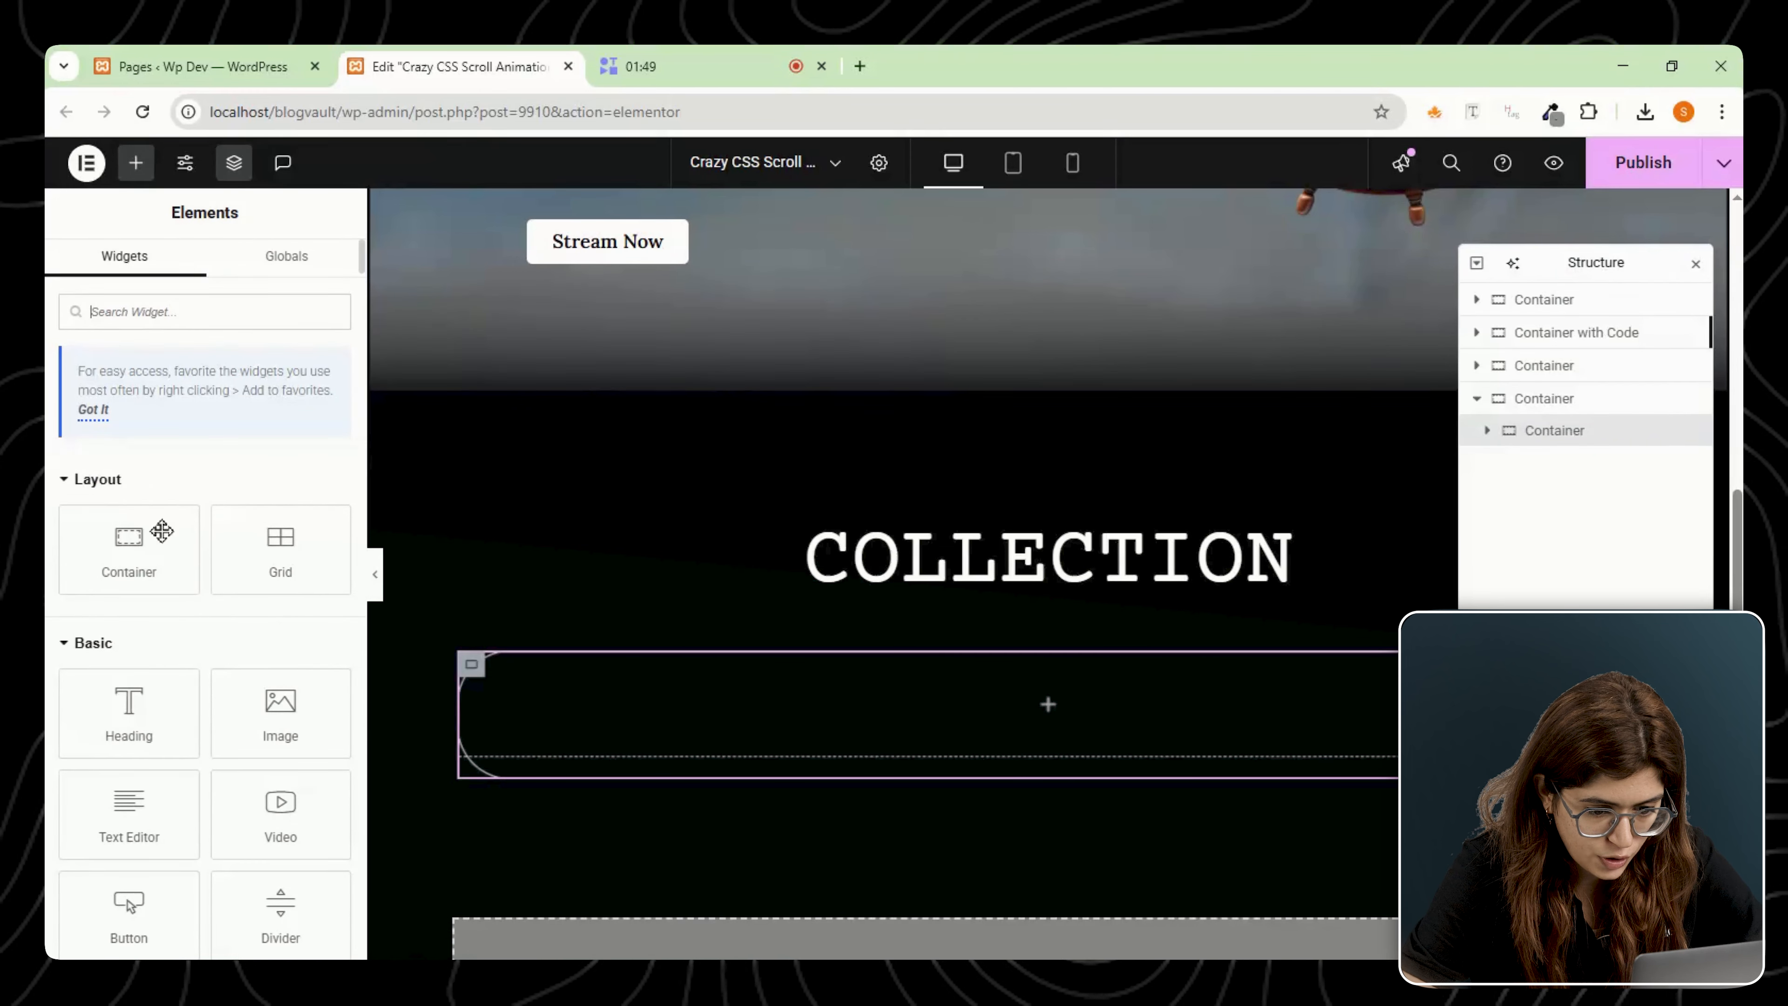
left_click(259, 736)
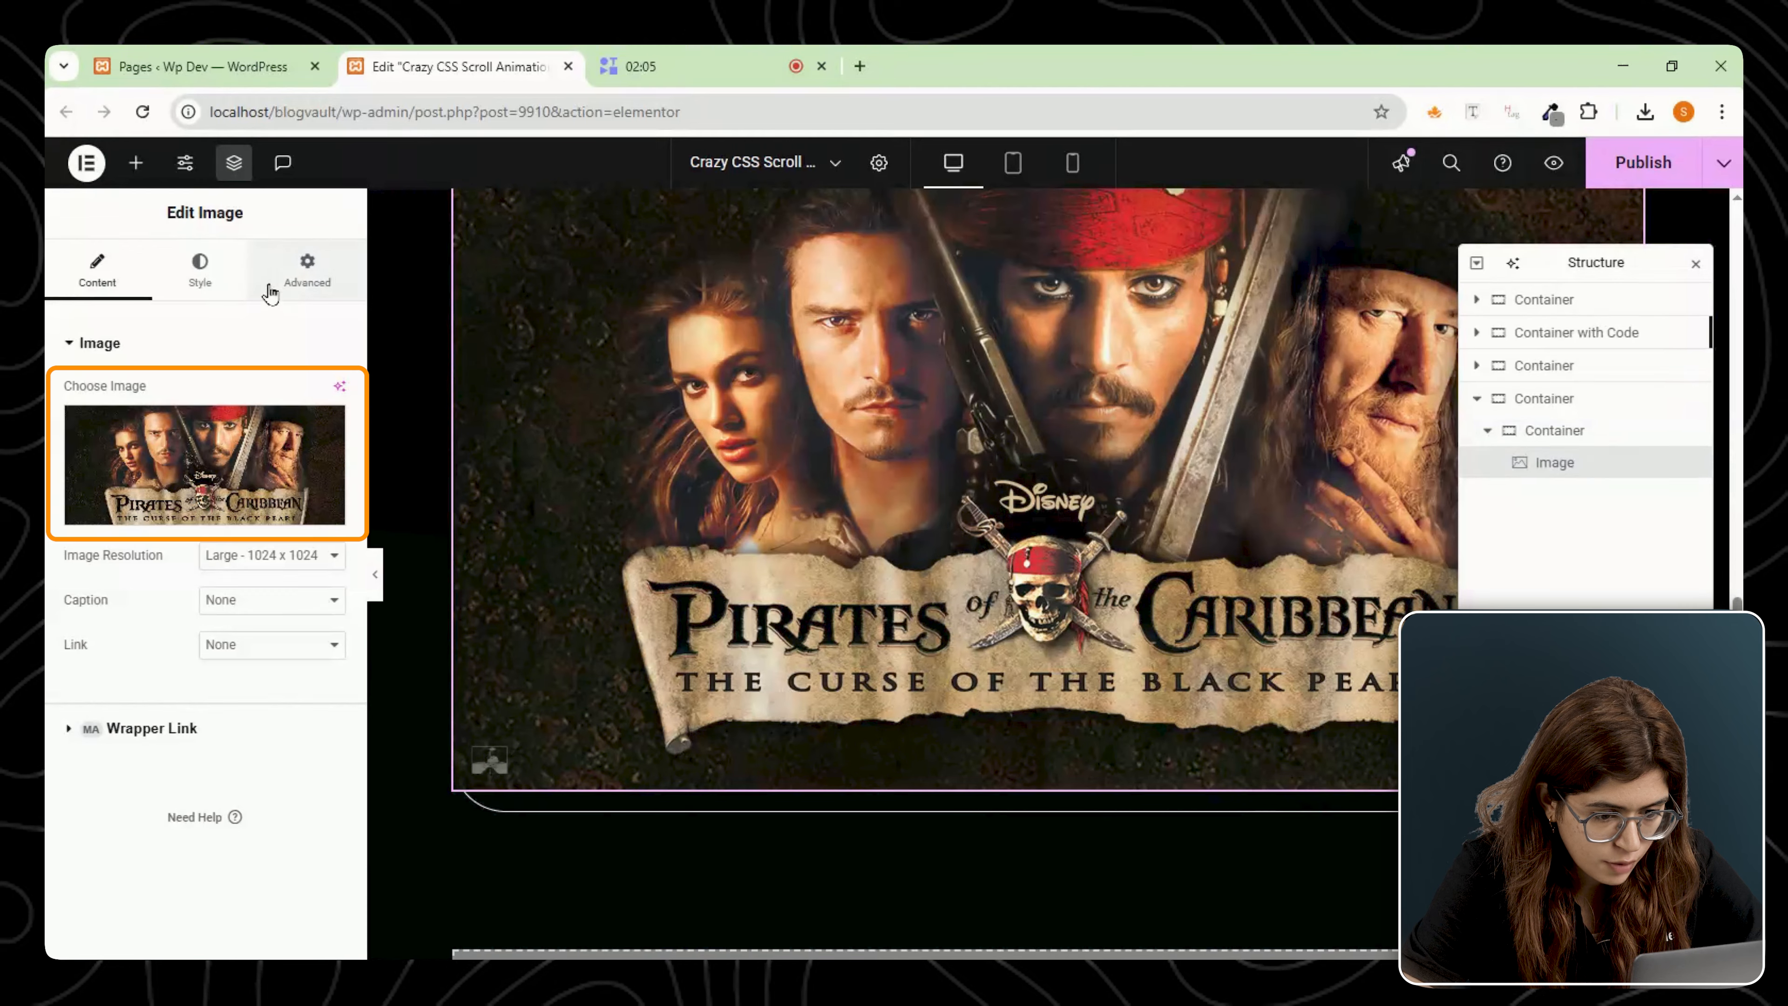
left_click(200, 269)
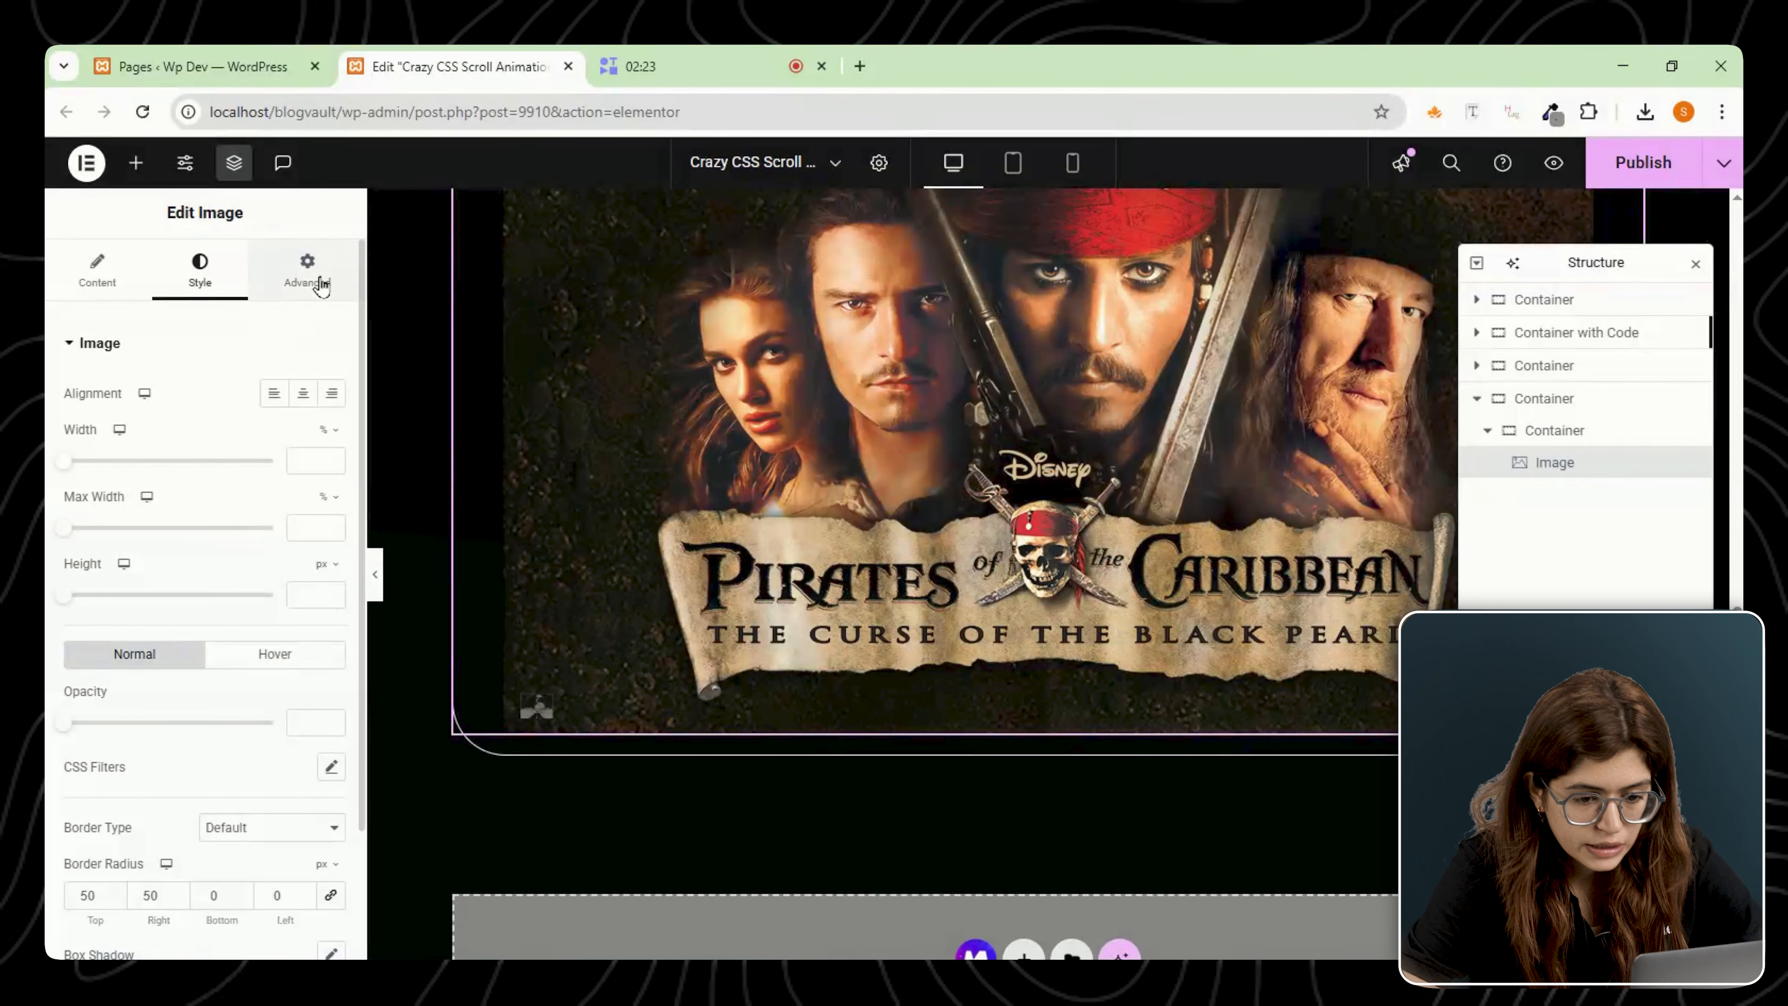
left_click(308, 269)
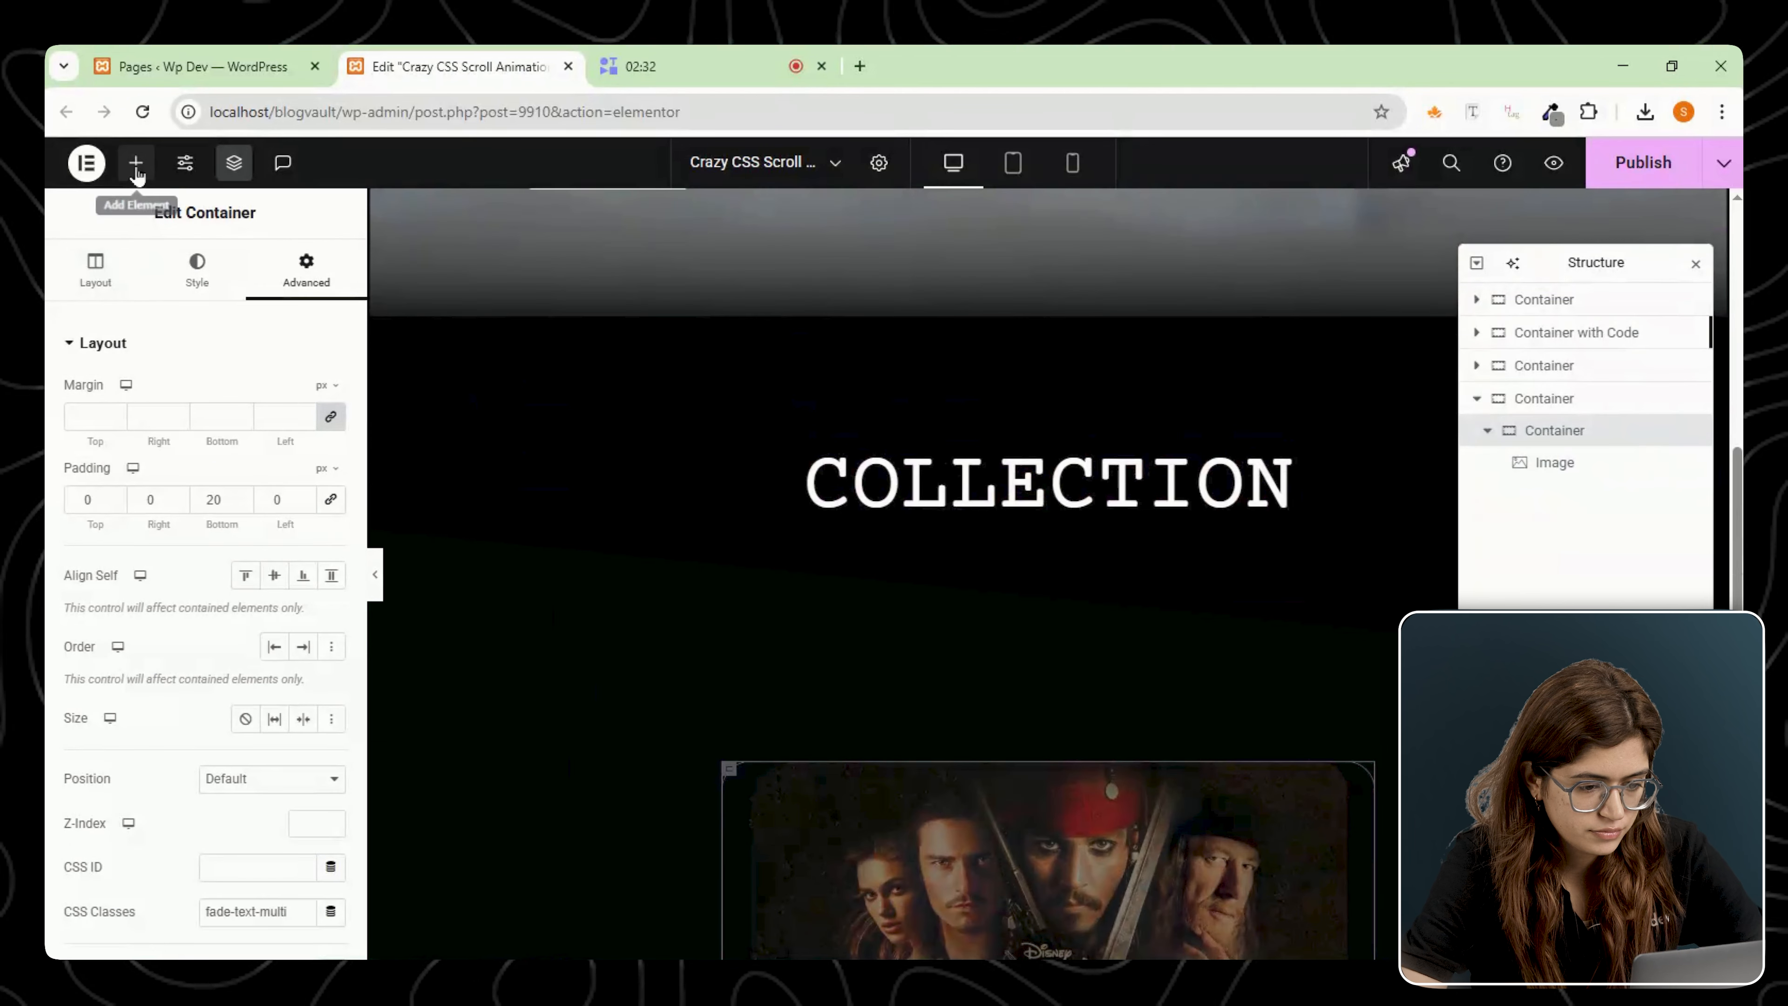
Add a container below the poster image with padding of 0, 35, 20, 35 px.
left_click(136, 163)
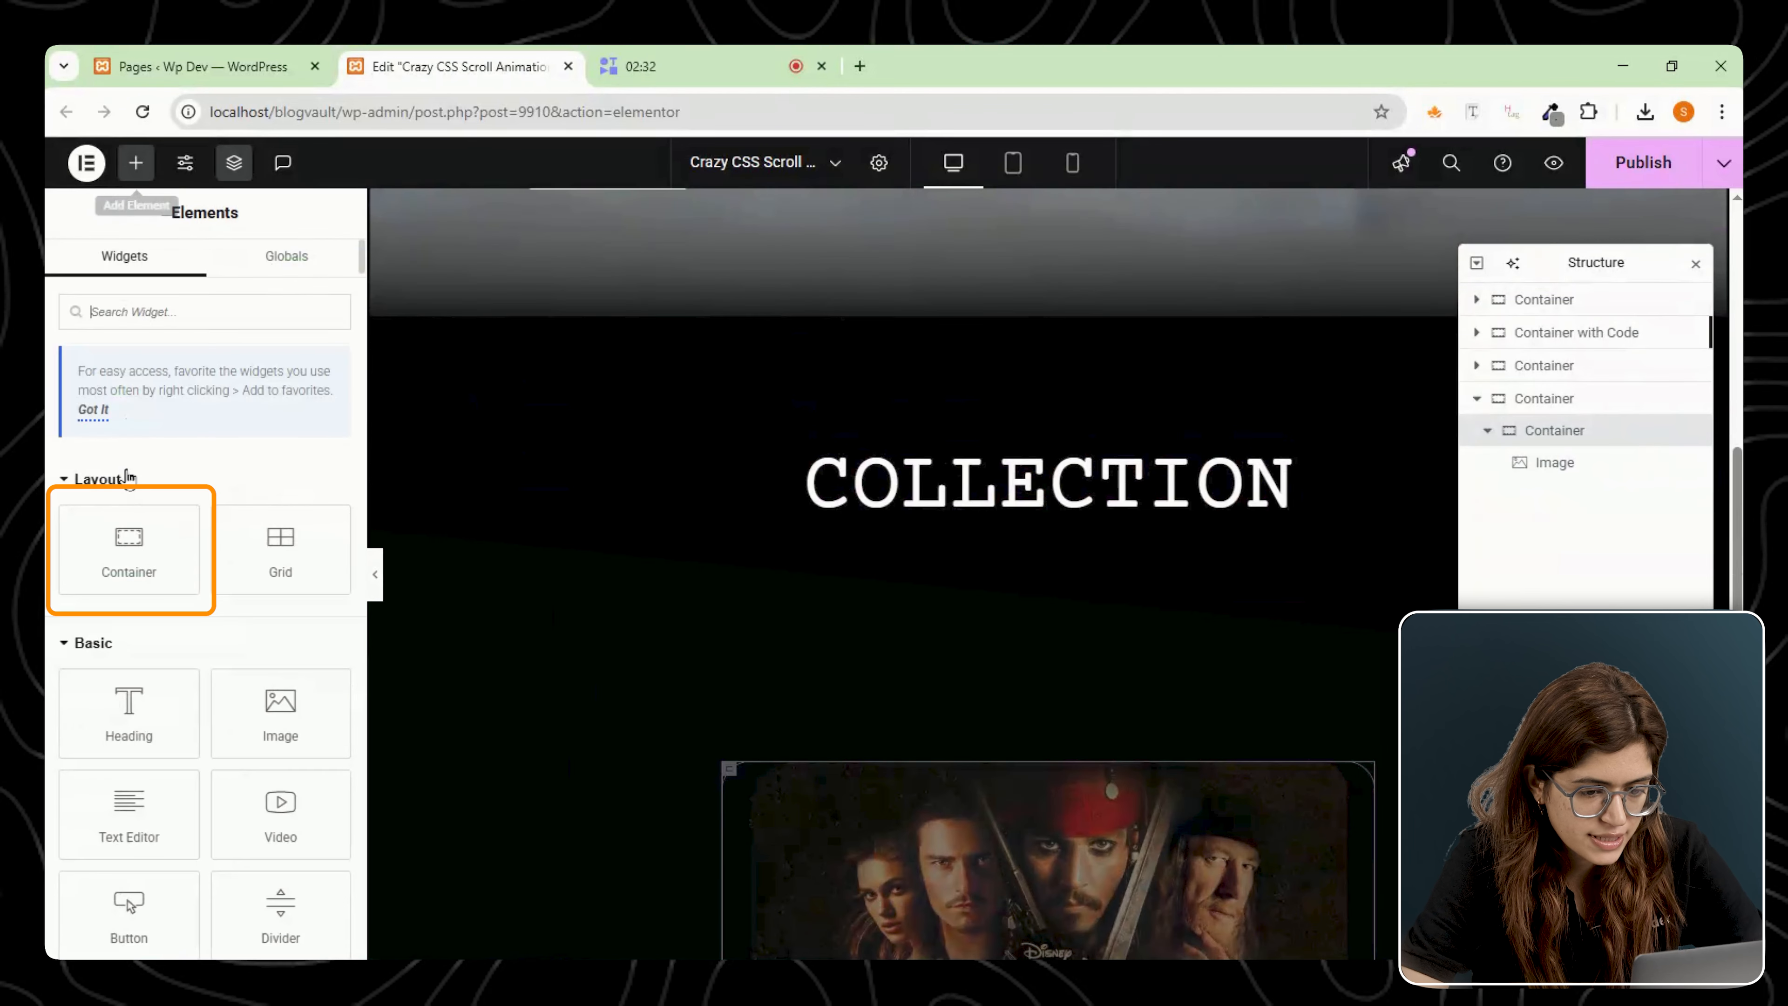
left_click(132, 568)
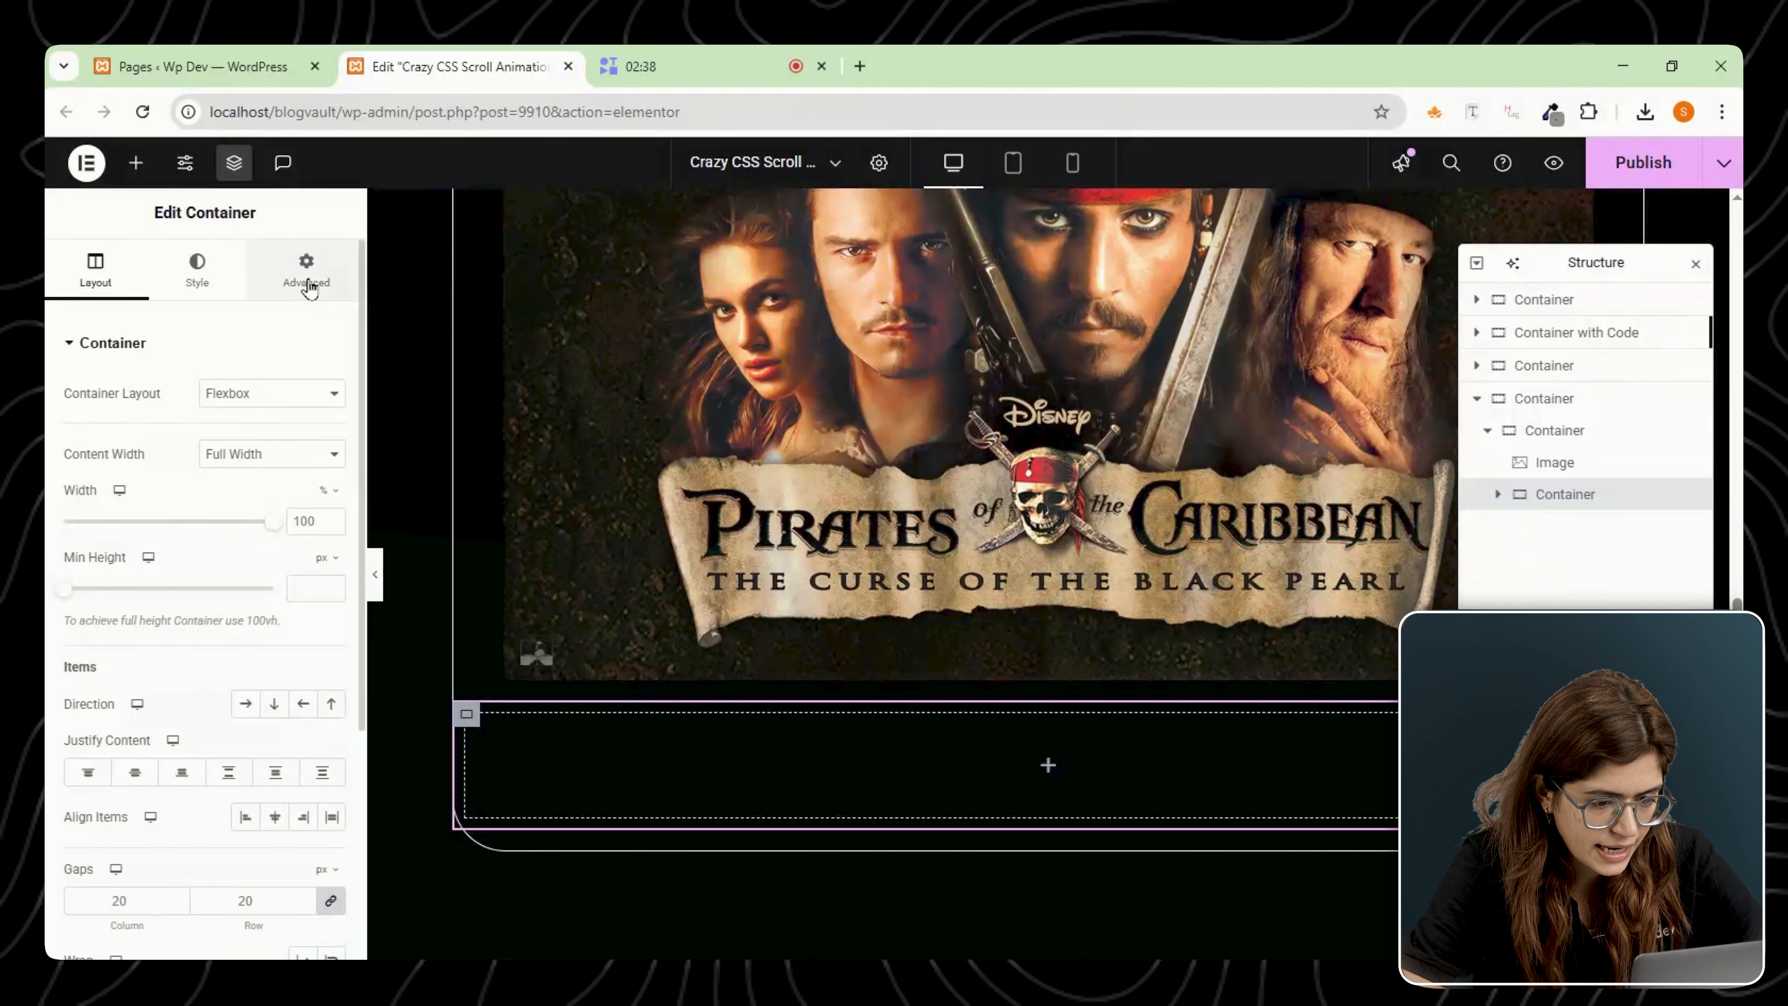
left_click(307, 271)
left_click(95, 500)
type("0")
key("Tab")
type("35")
key("Tab")
type("20")
key("Tab")
type("035")
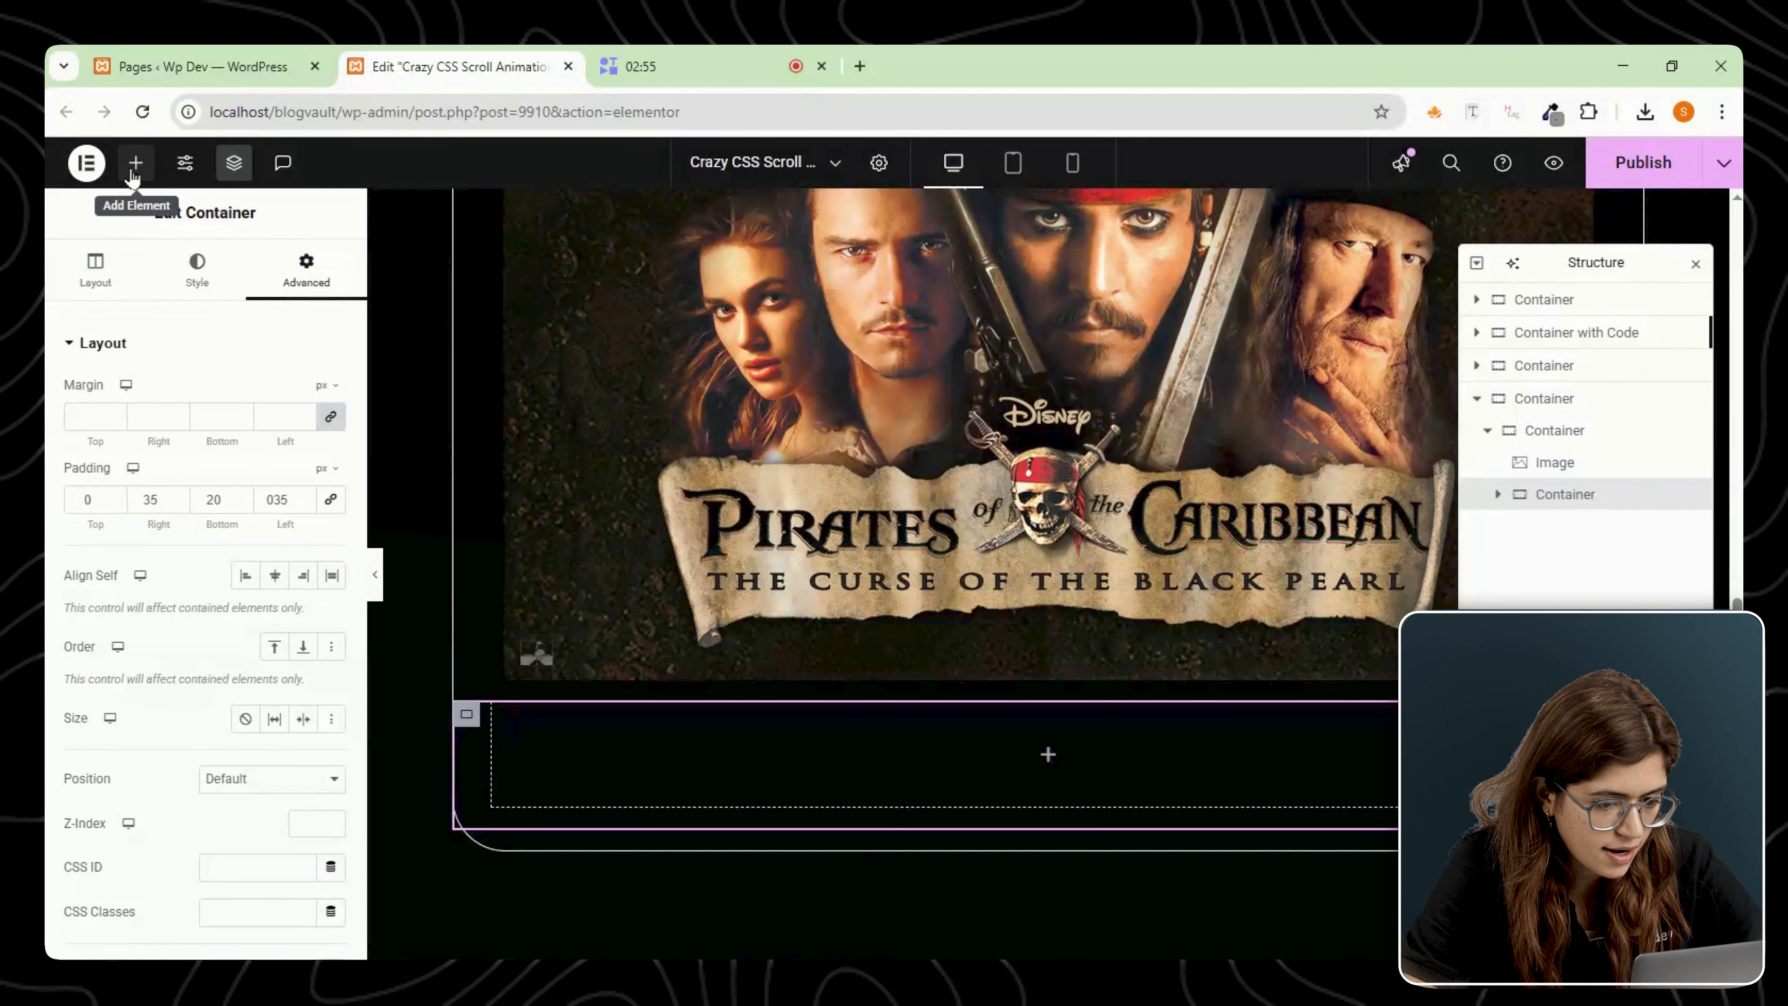
Add a centred heading below the poster reading "Pirates of the Caribbean: The Curse of the Black Pearl (2003)", split over three lines with <br>.
left_click(136, 163)
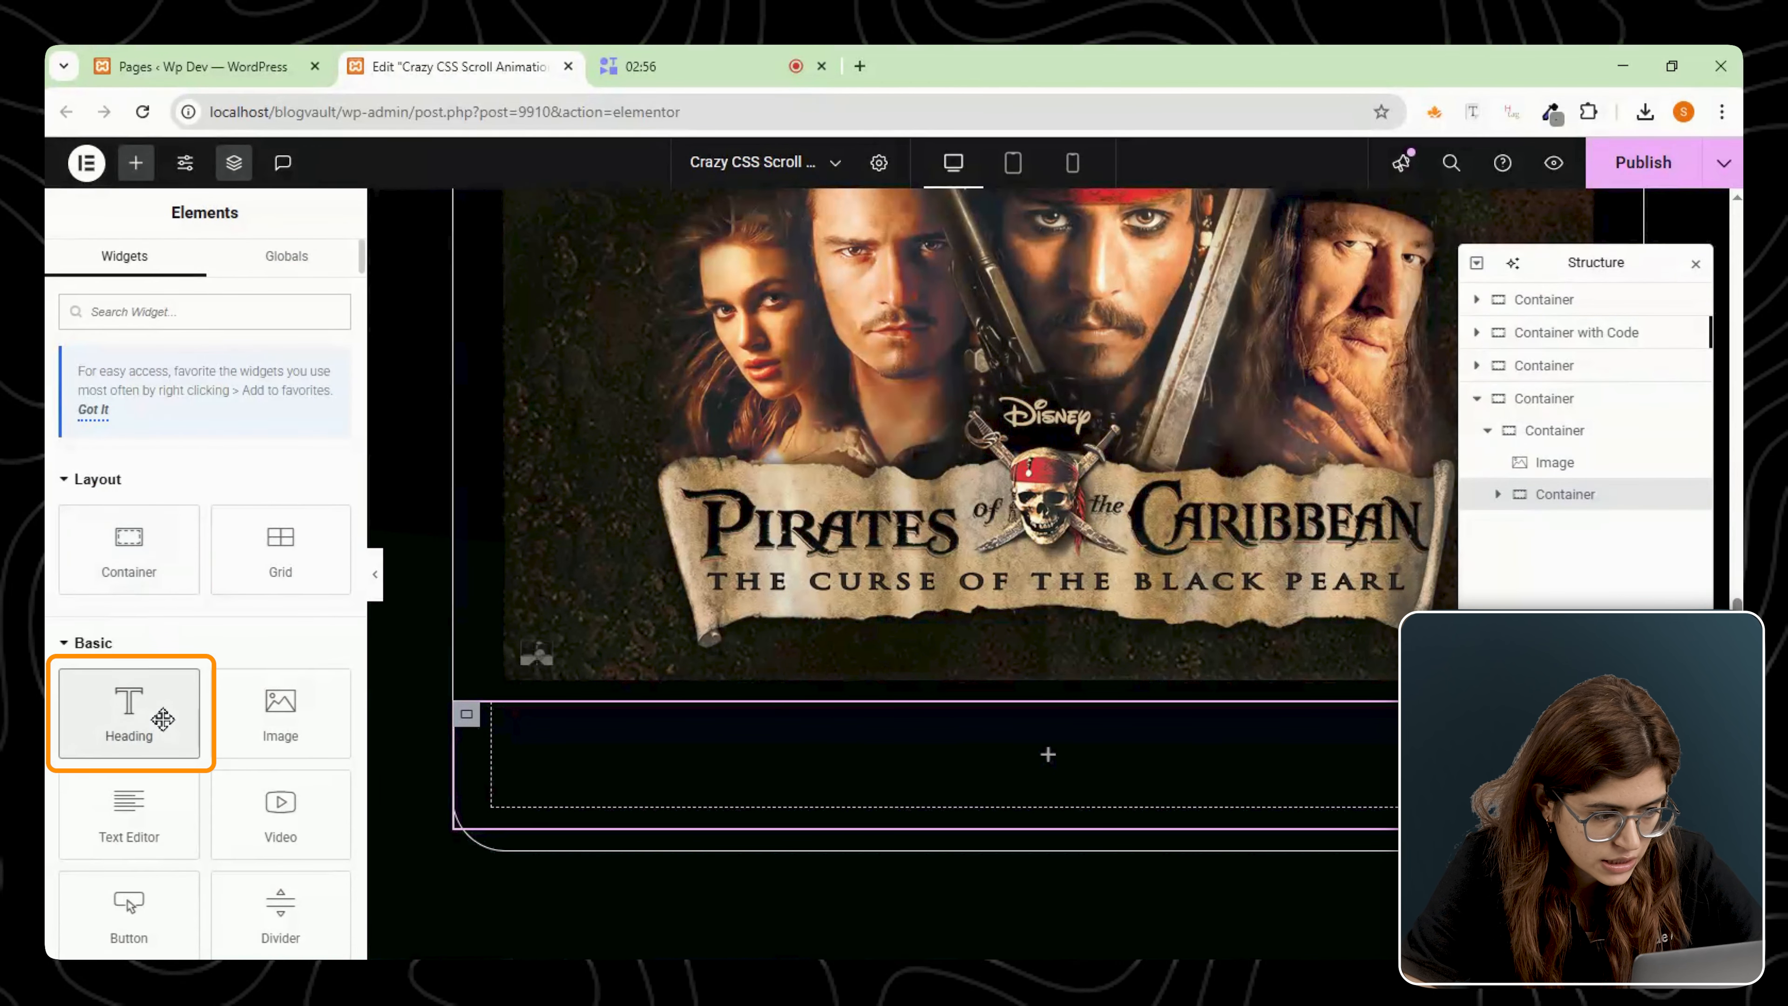
triple_click(248, 428)
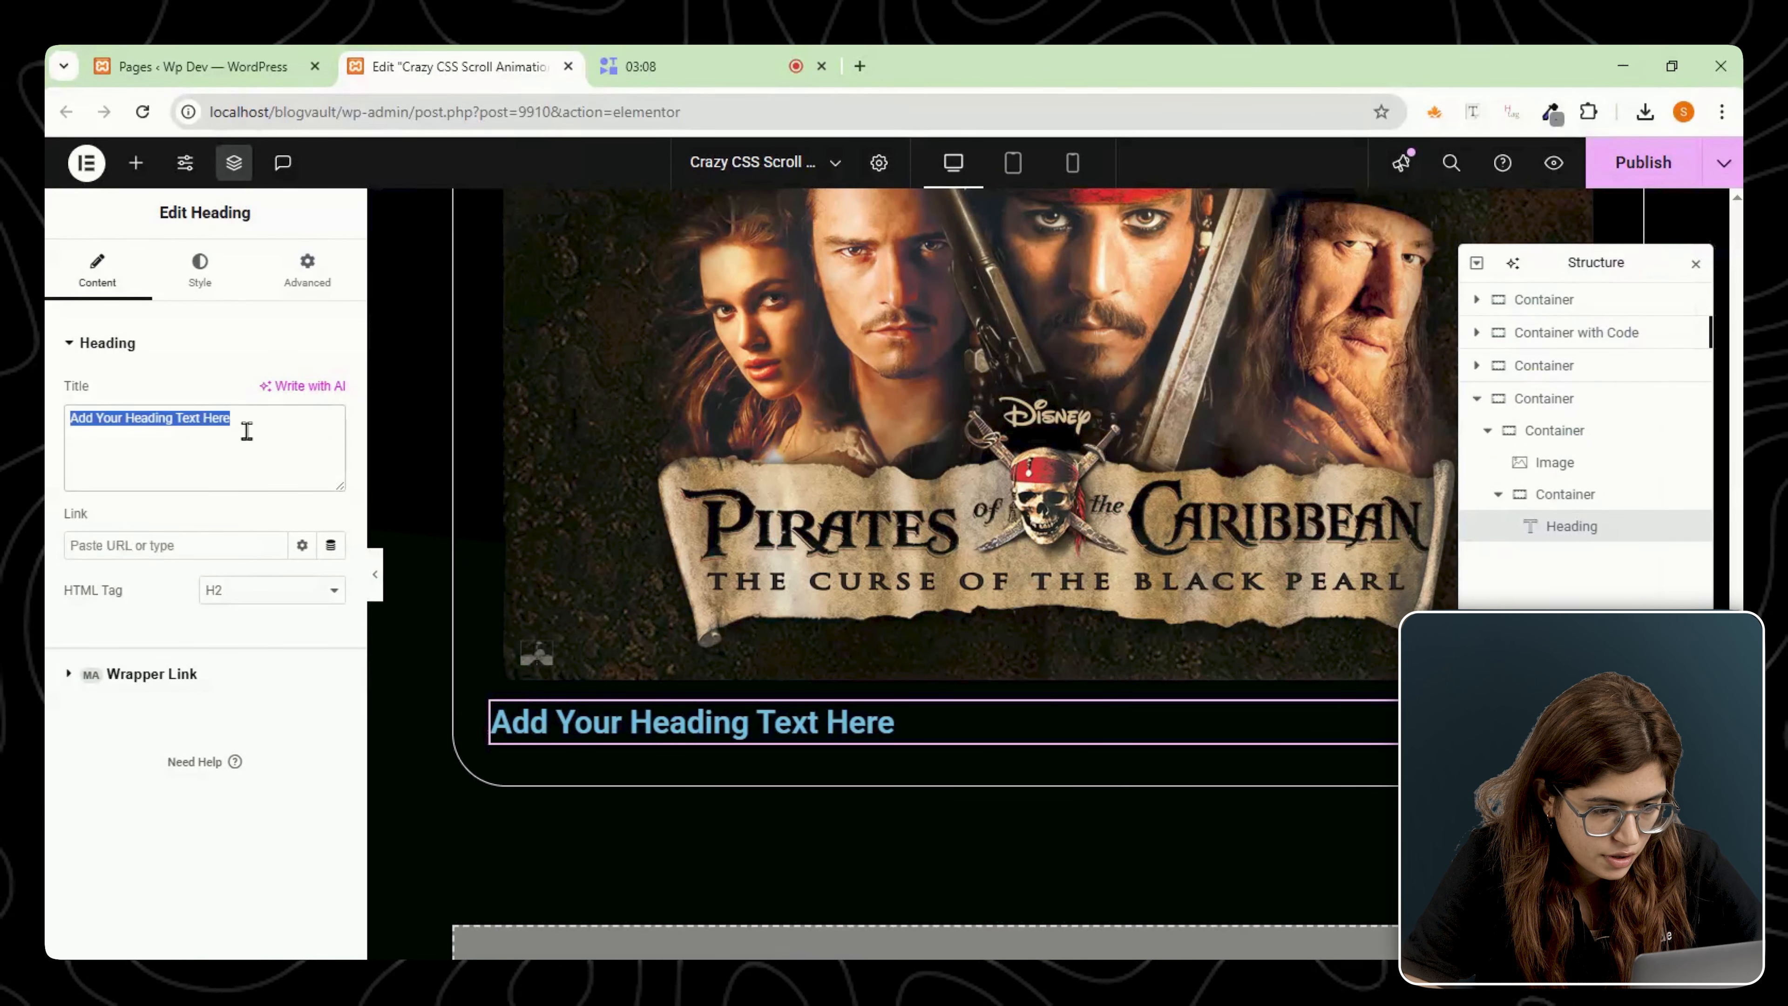
type("Pirates of the Caribbean: <br>The Curse of the Black Pearl <br>(2003)")
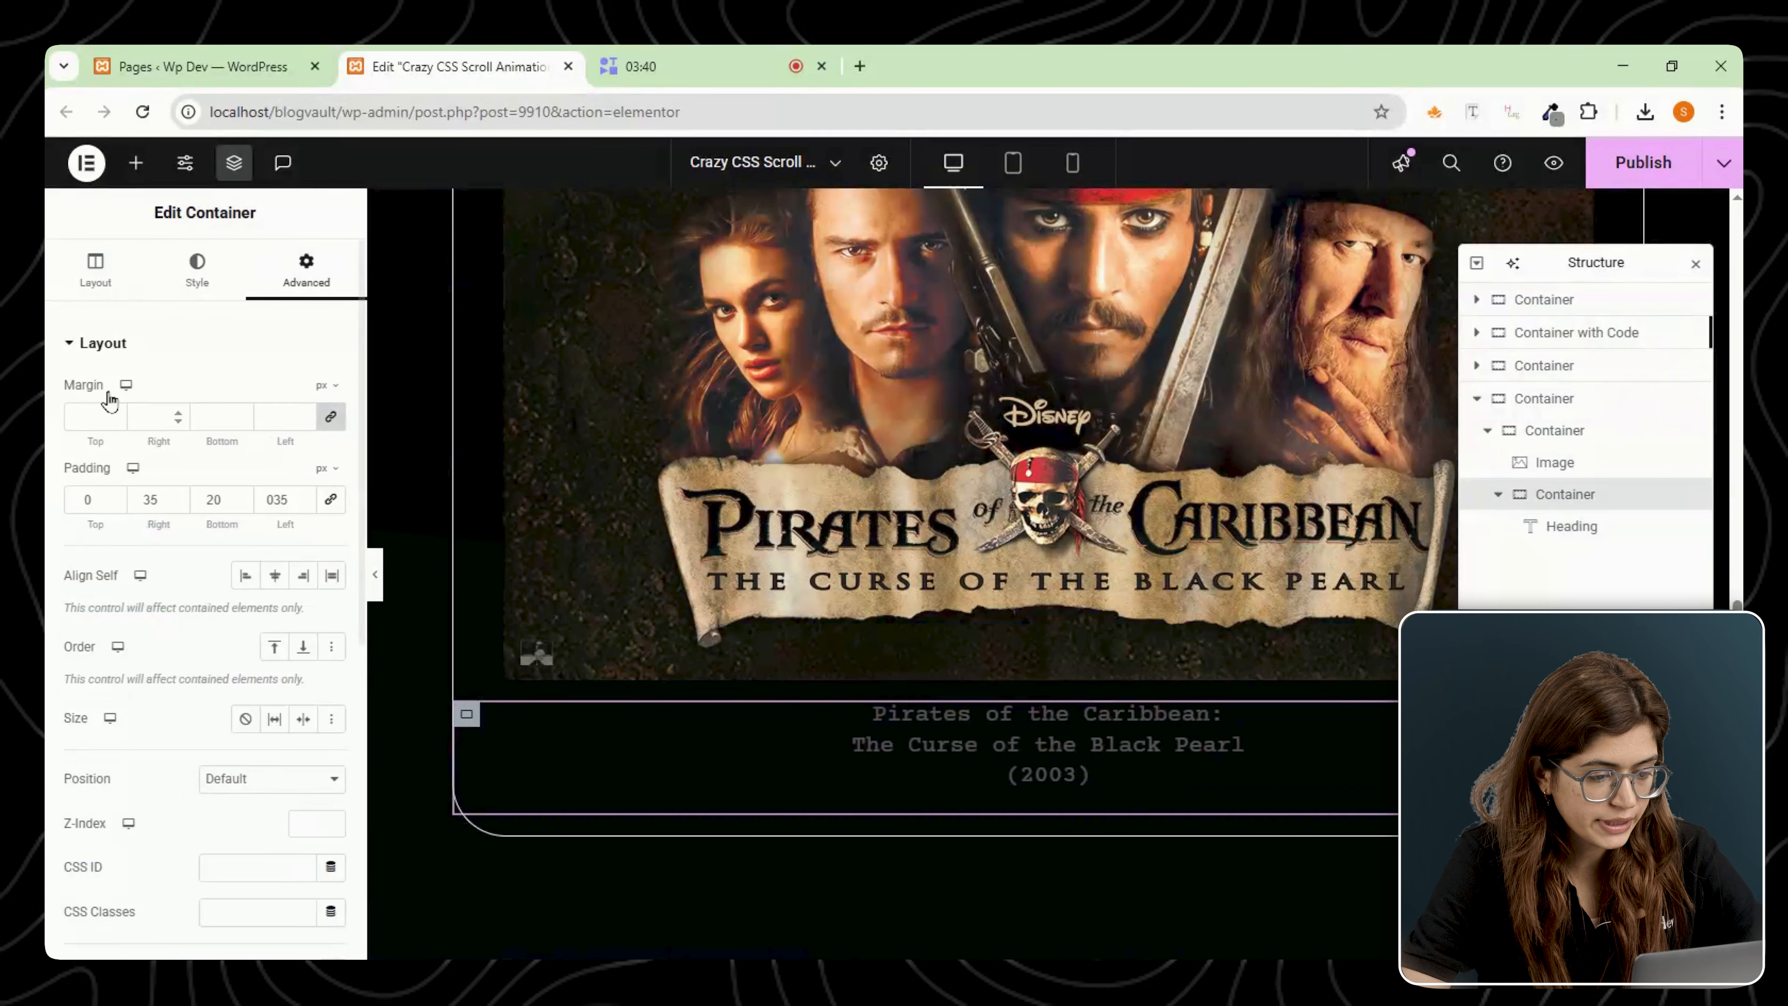
Add a divider below the movie heading and a centred text block reading "8.1 / 10 <br>IMDb" in 22 px semi-bold Lora.
left_click(136, 162)
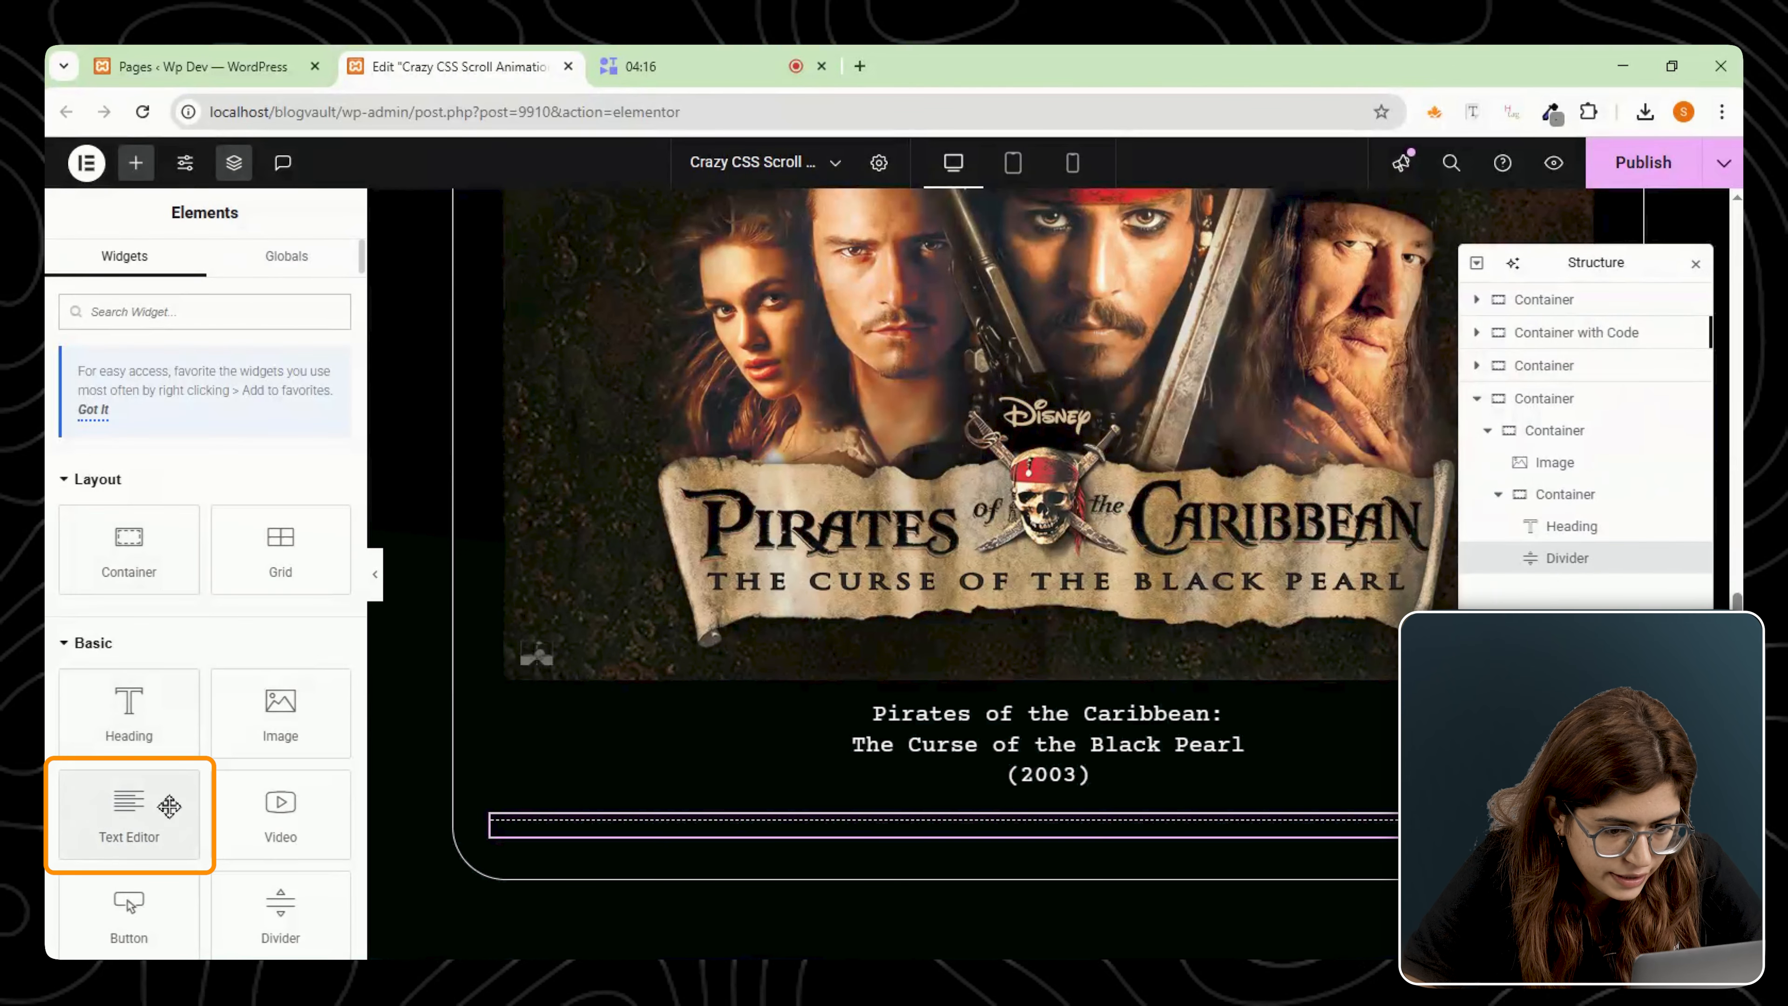
left_click(148, 815)
triple_click(228, 592)
type("8.1 / 10 <br>IMDb")
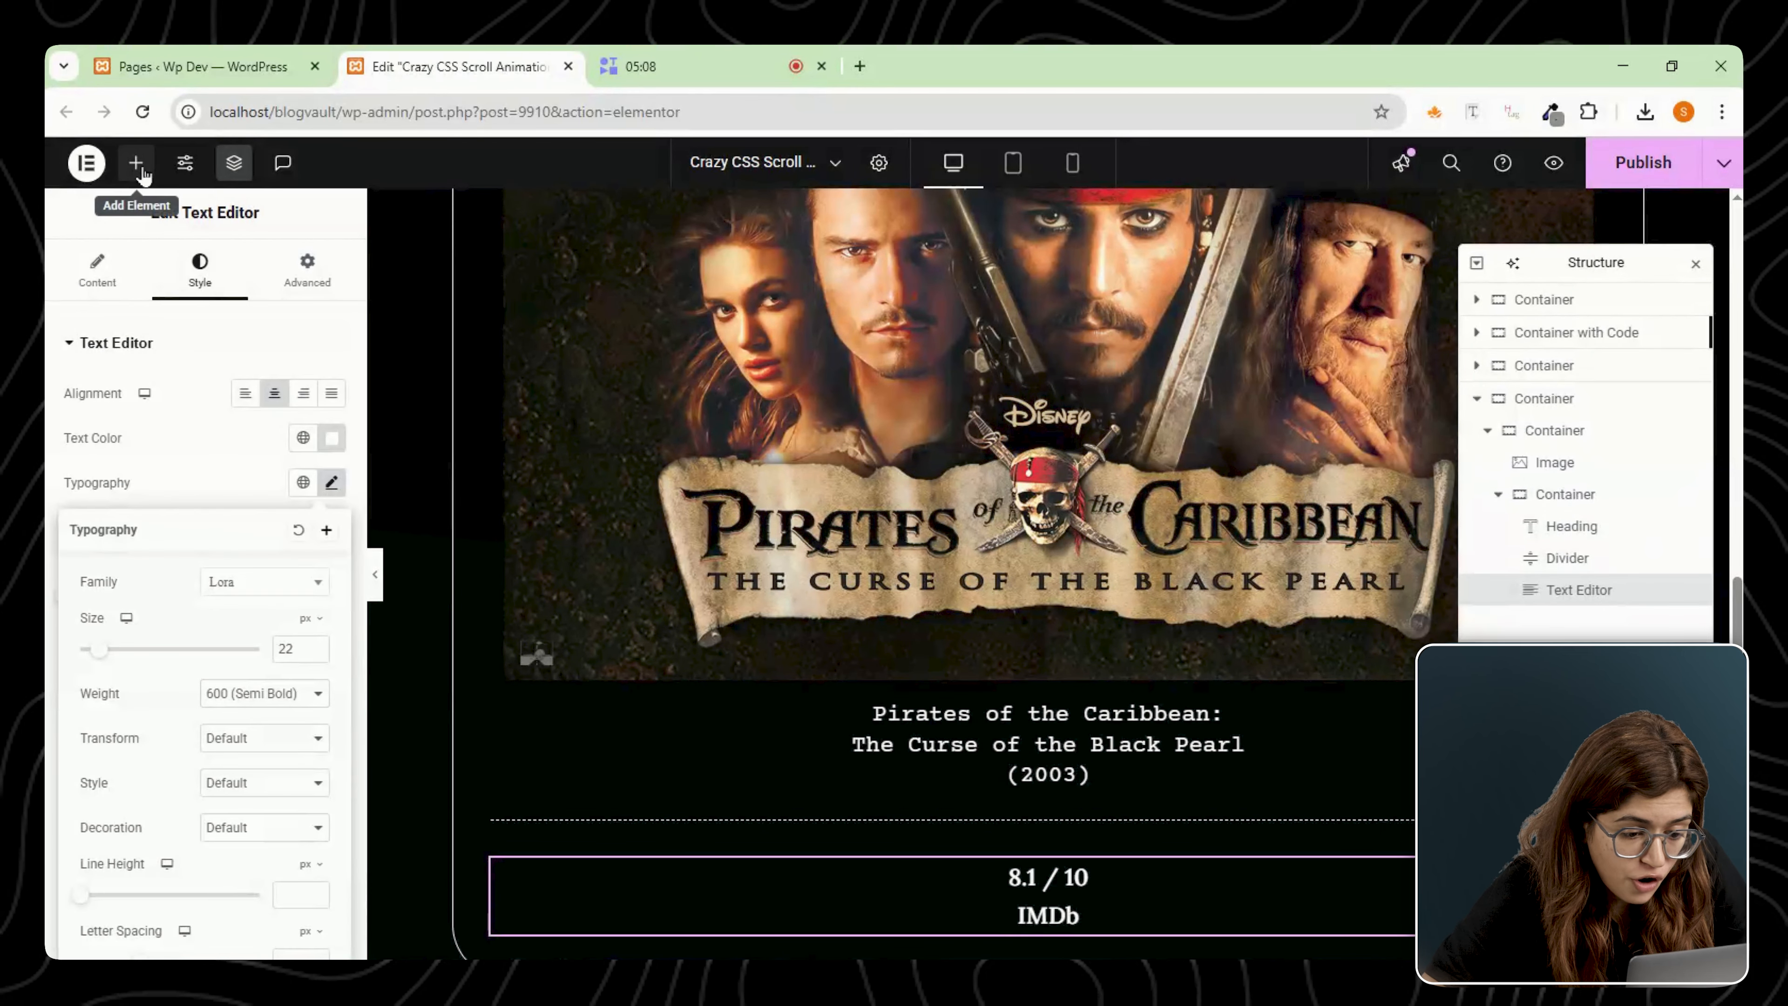
Add a centred Stream Now button below the IMDb rating with 10 px top padding.
left_click(142, 171)
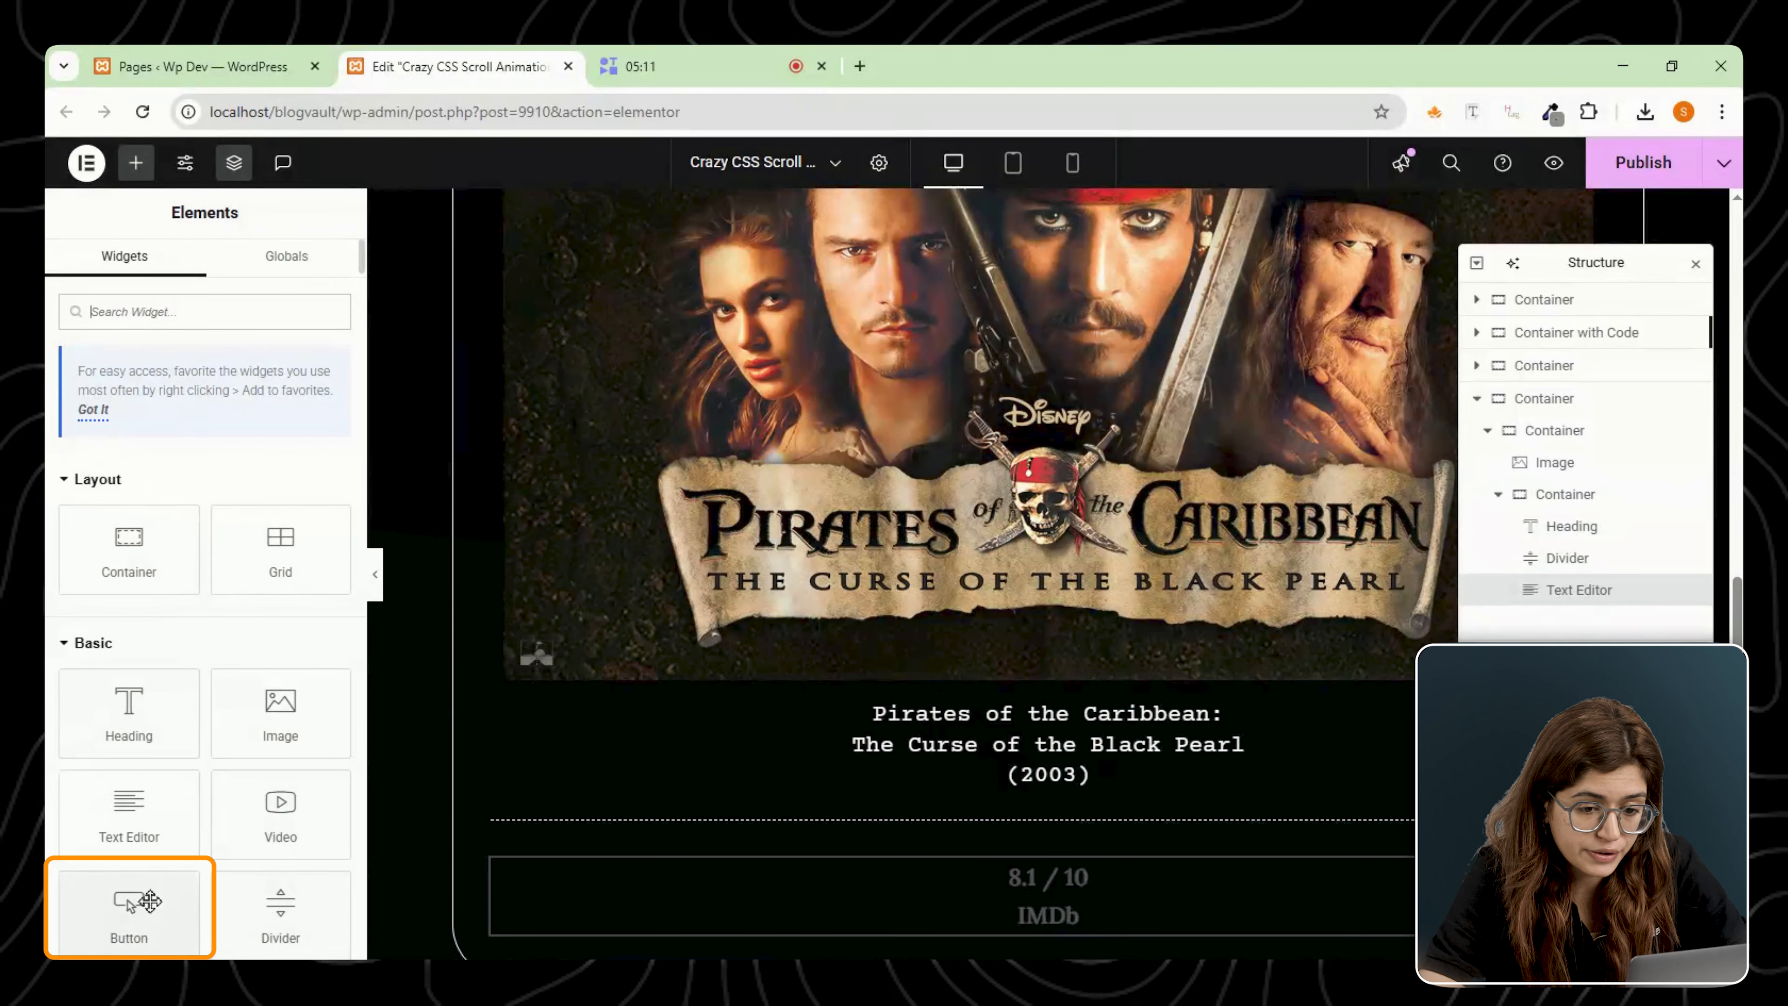
left_click_drag(149, 901, 733, 663)
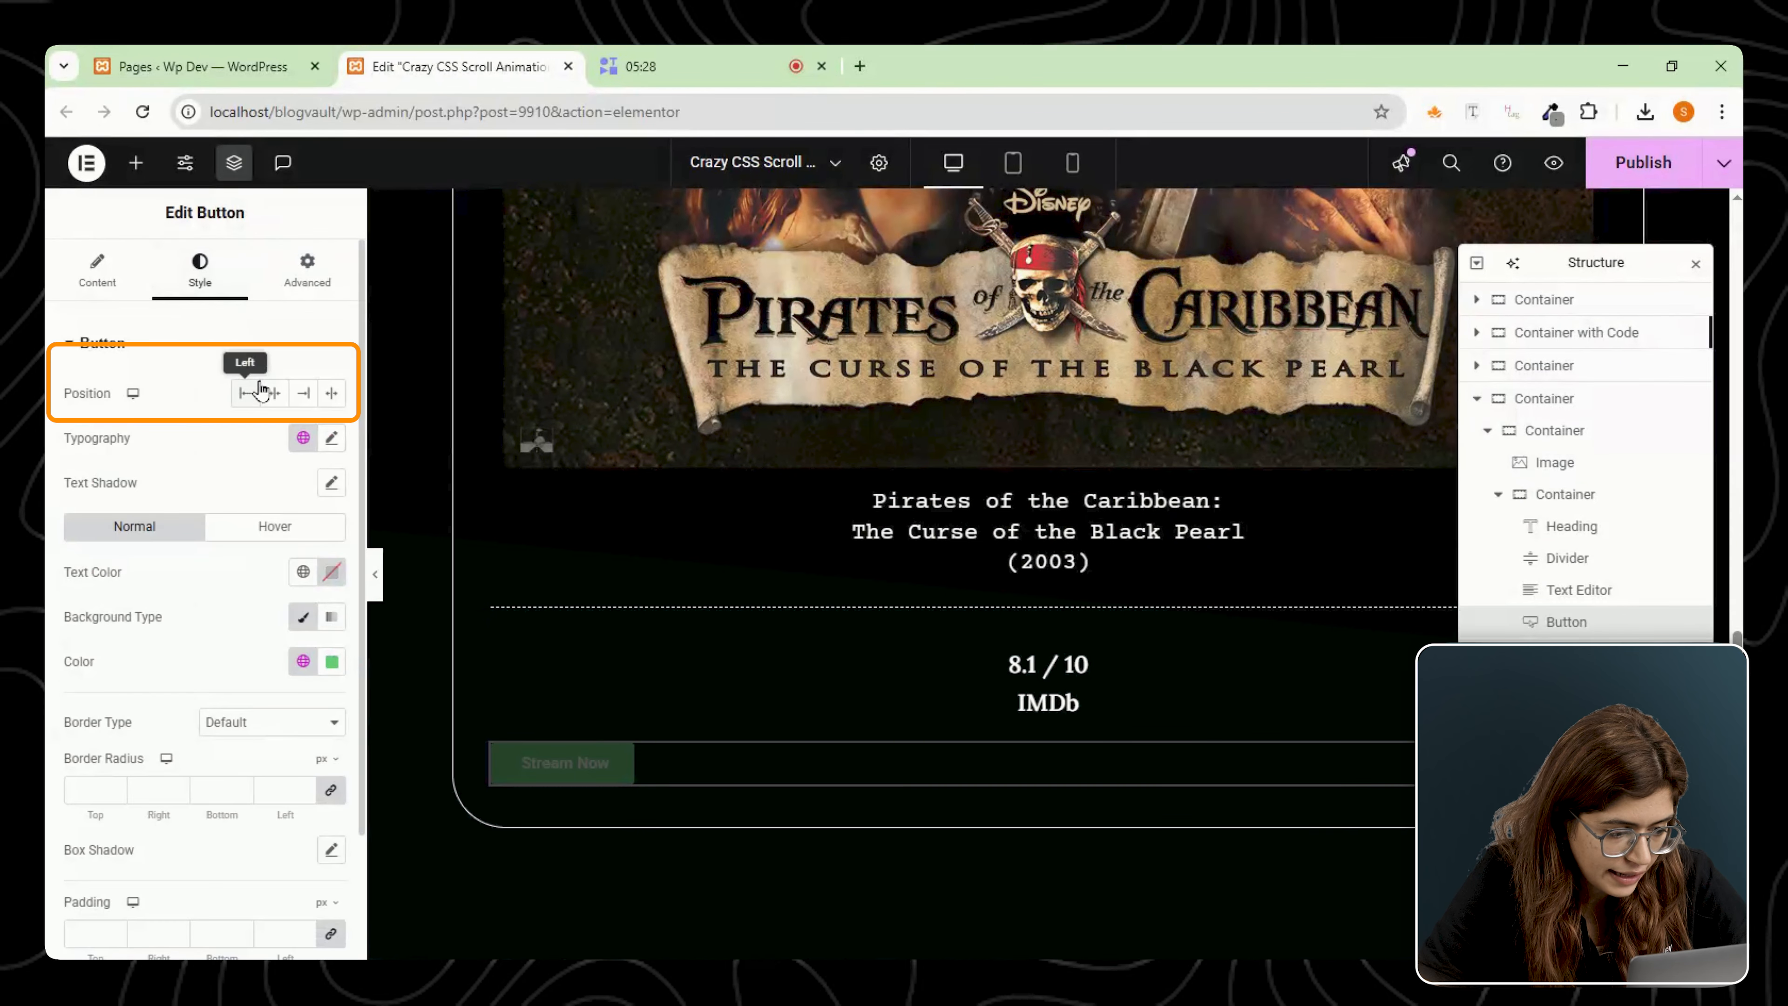
left_click(271, 393)
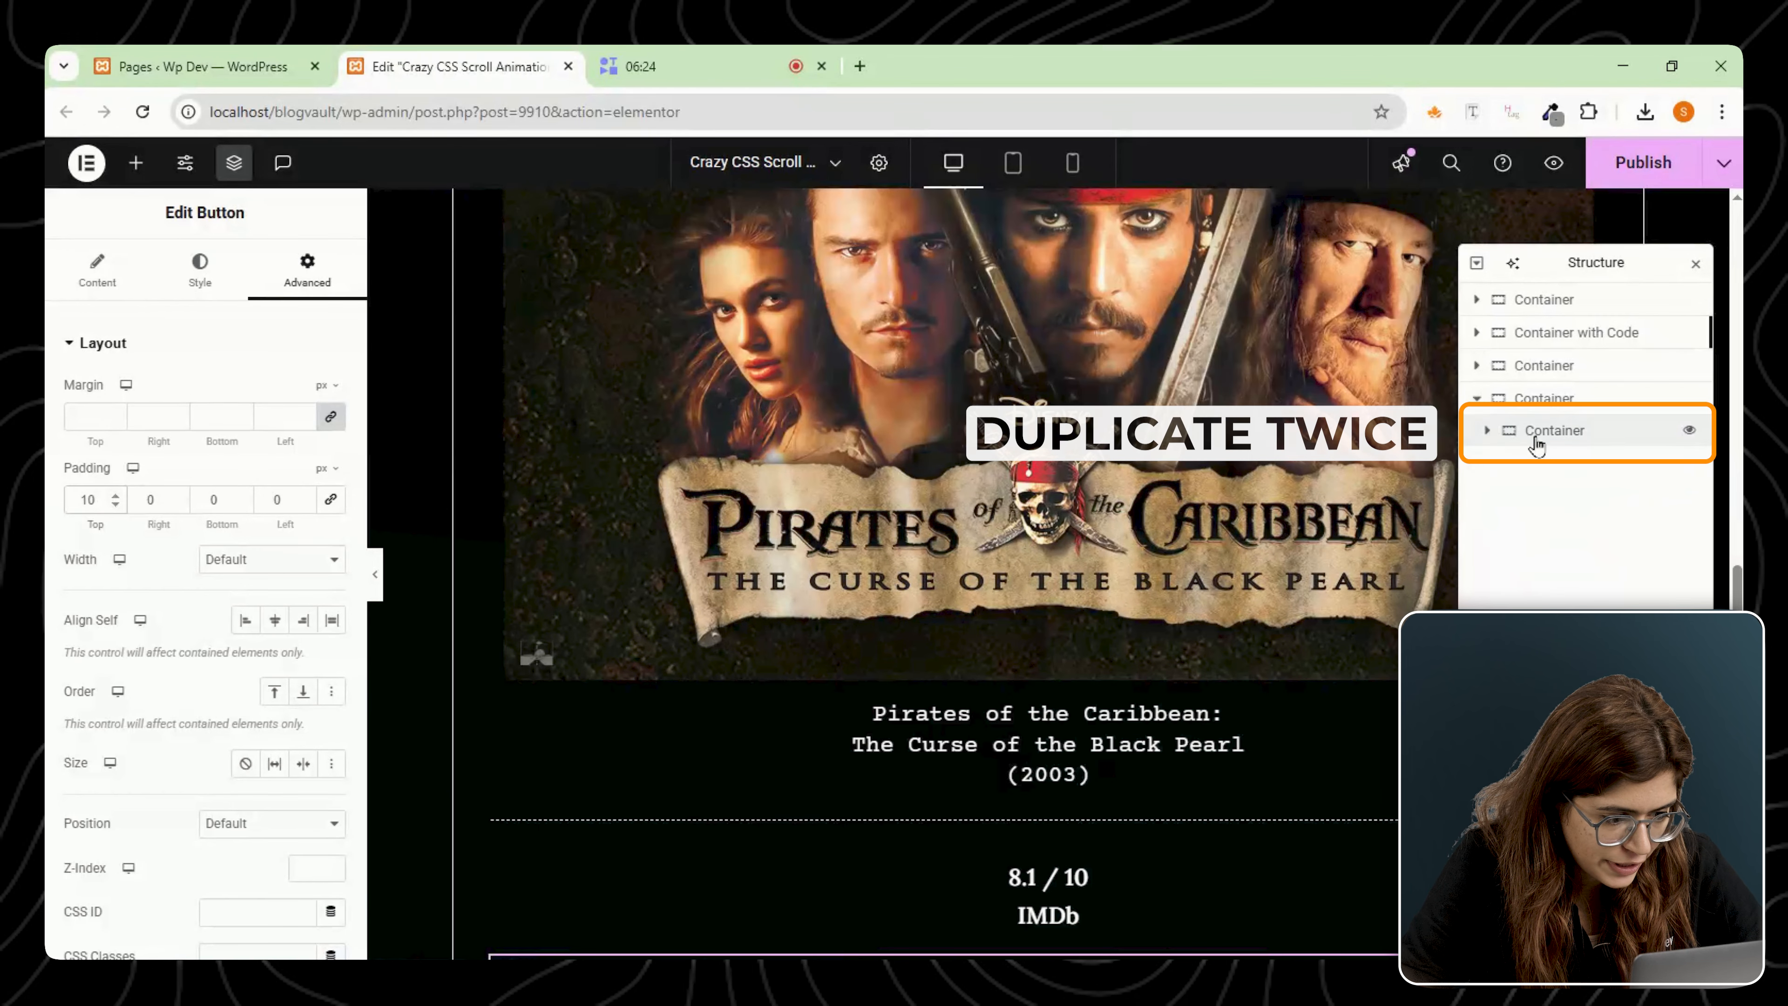
Duplicate the movie card twice, change the copies to At World's End (2007, 7.1 / 10) and On Stranger Tides (8.6 / 10), and save the page.
right_click(1537, 440)
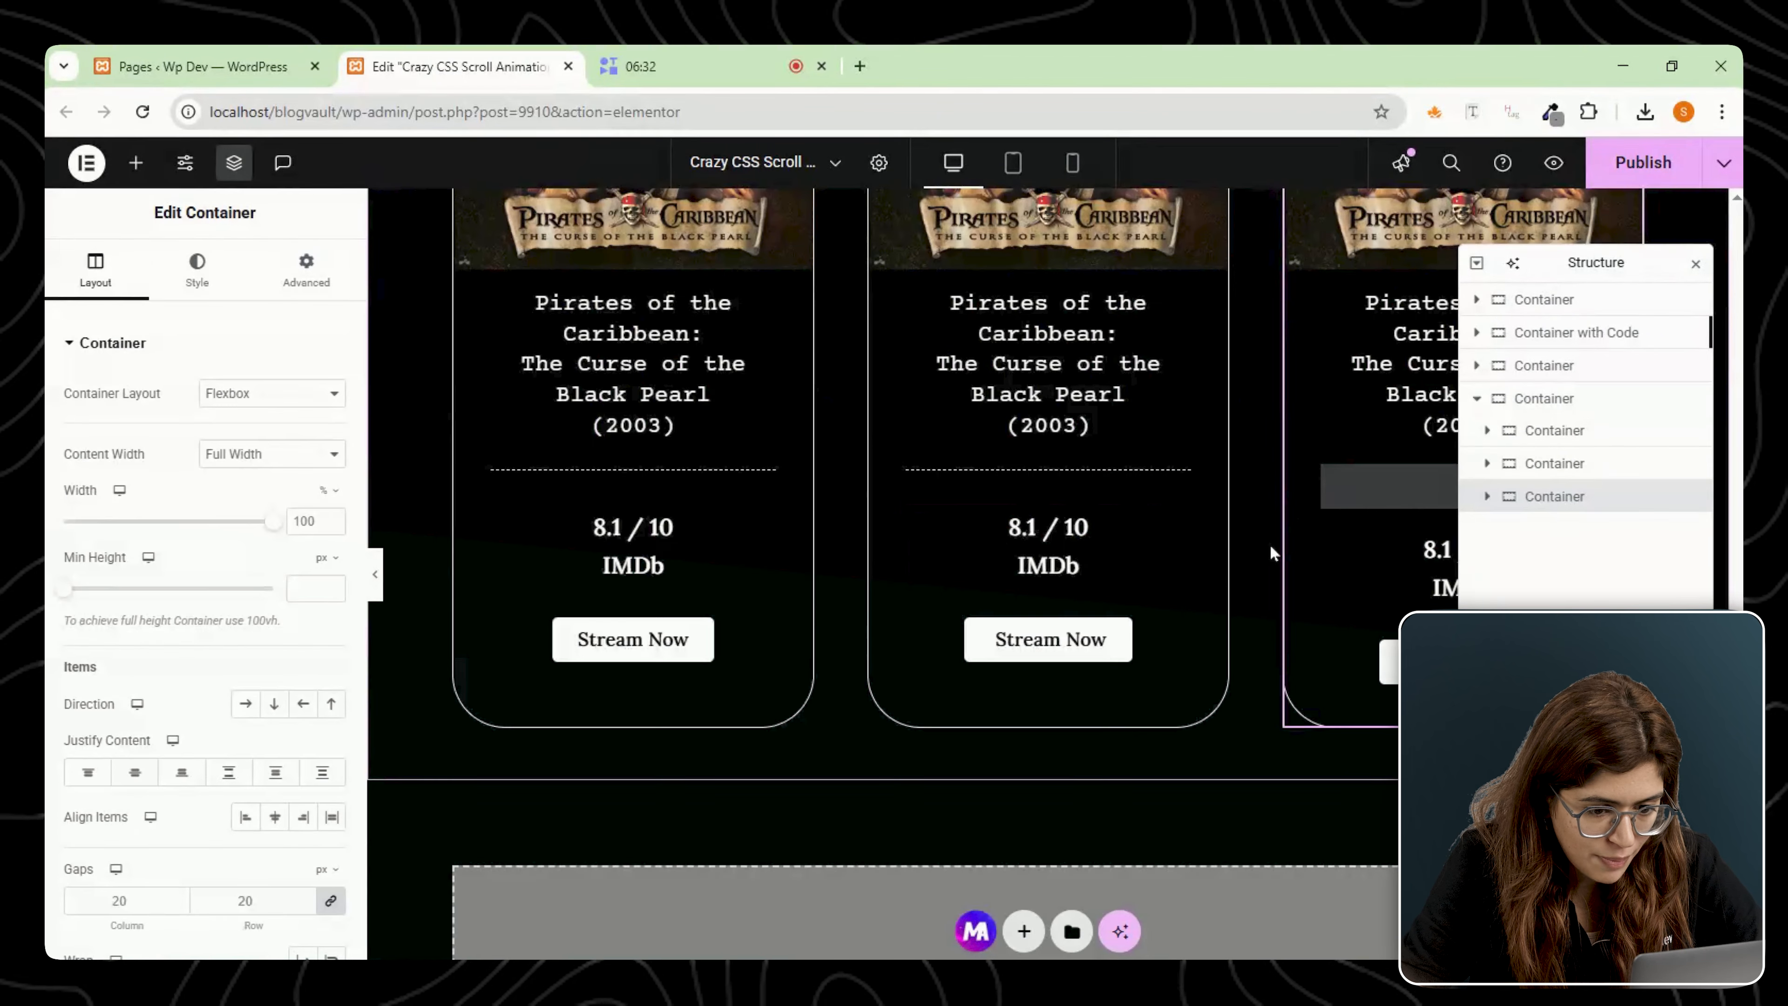
scroll(1270, 550, "up", 3)
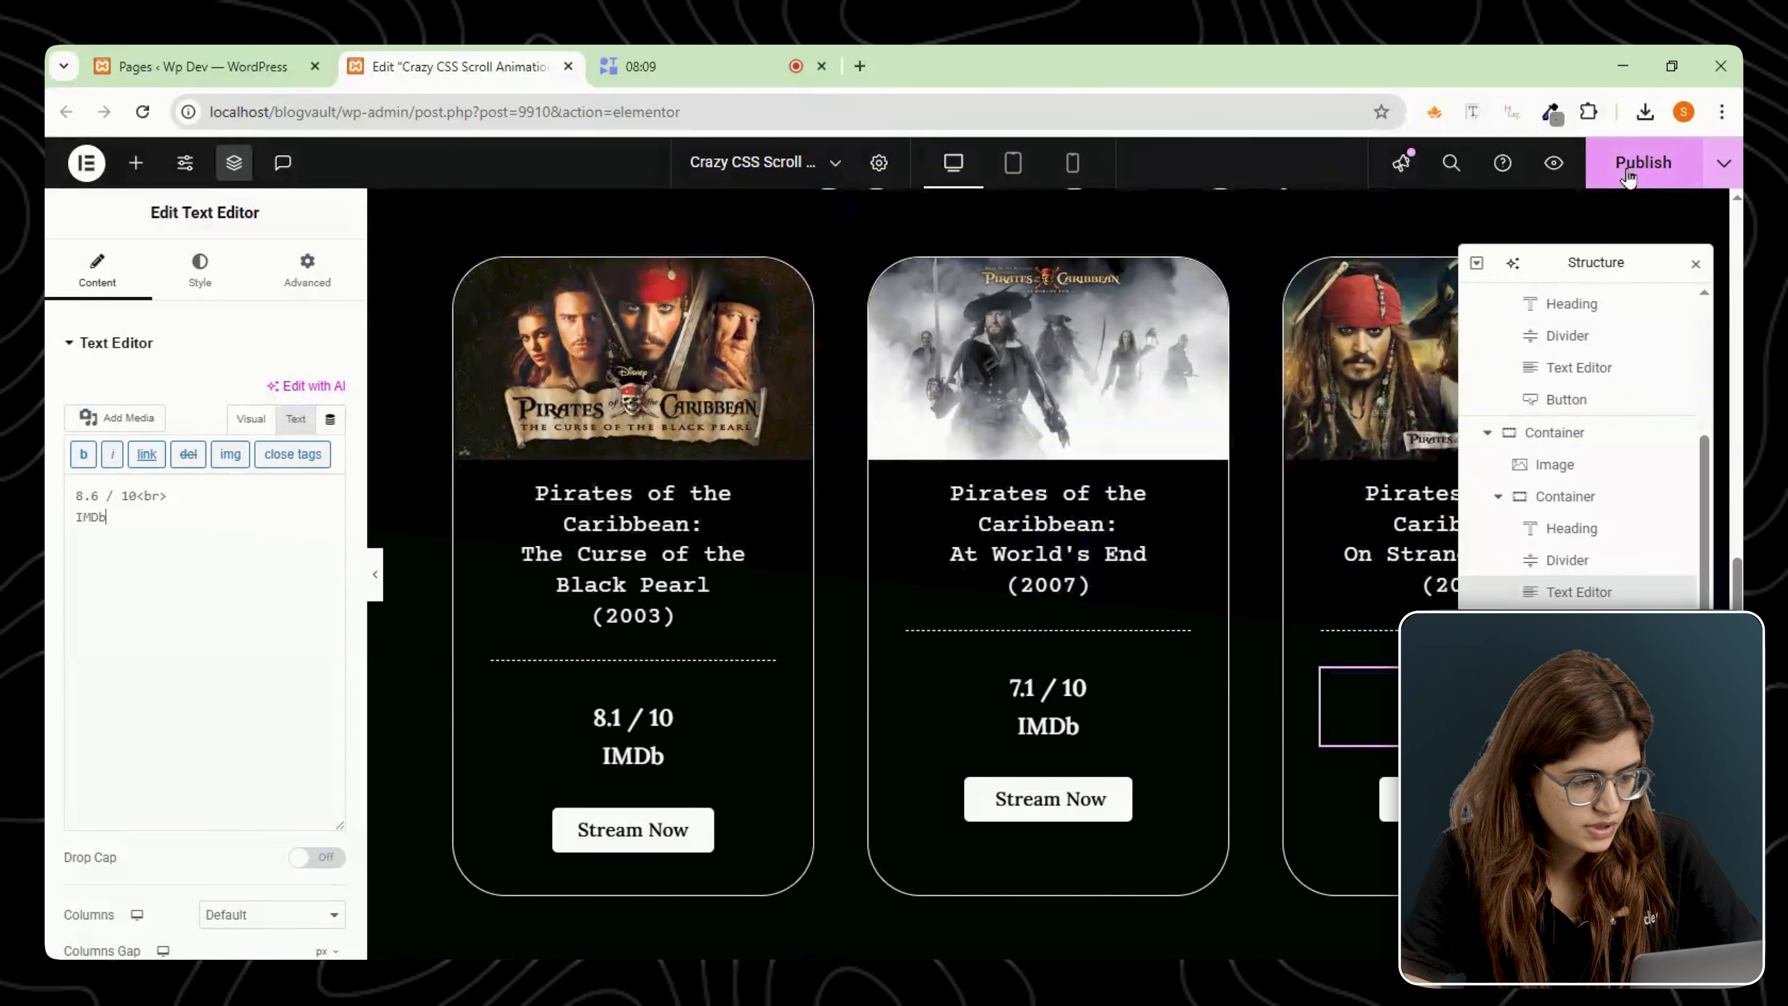
key("ctrl+s")
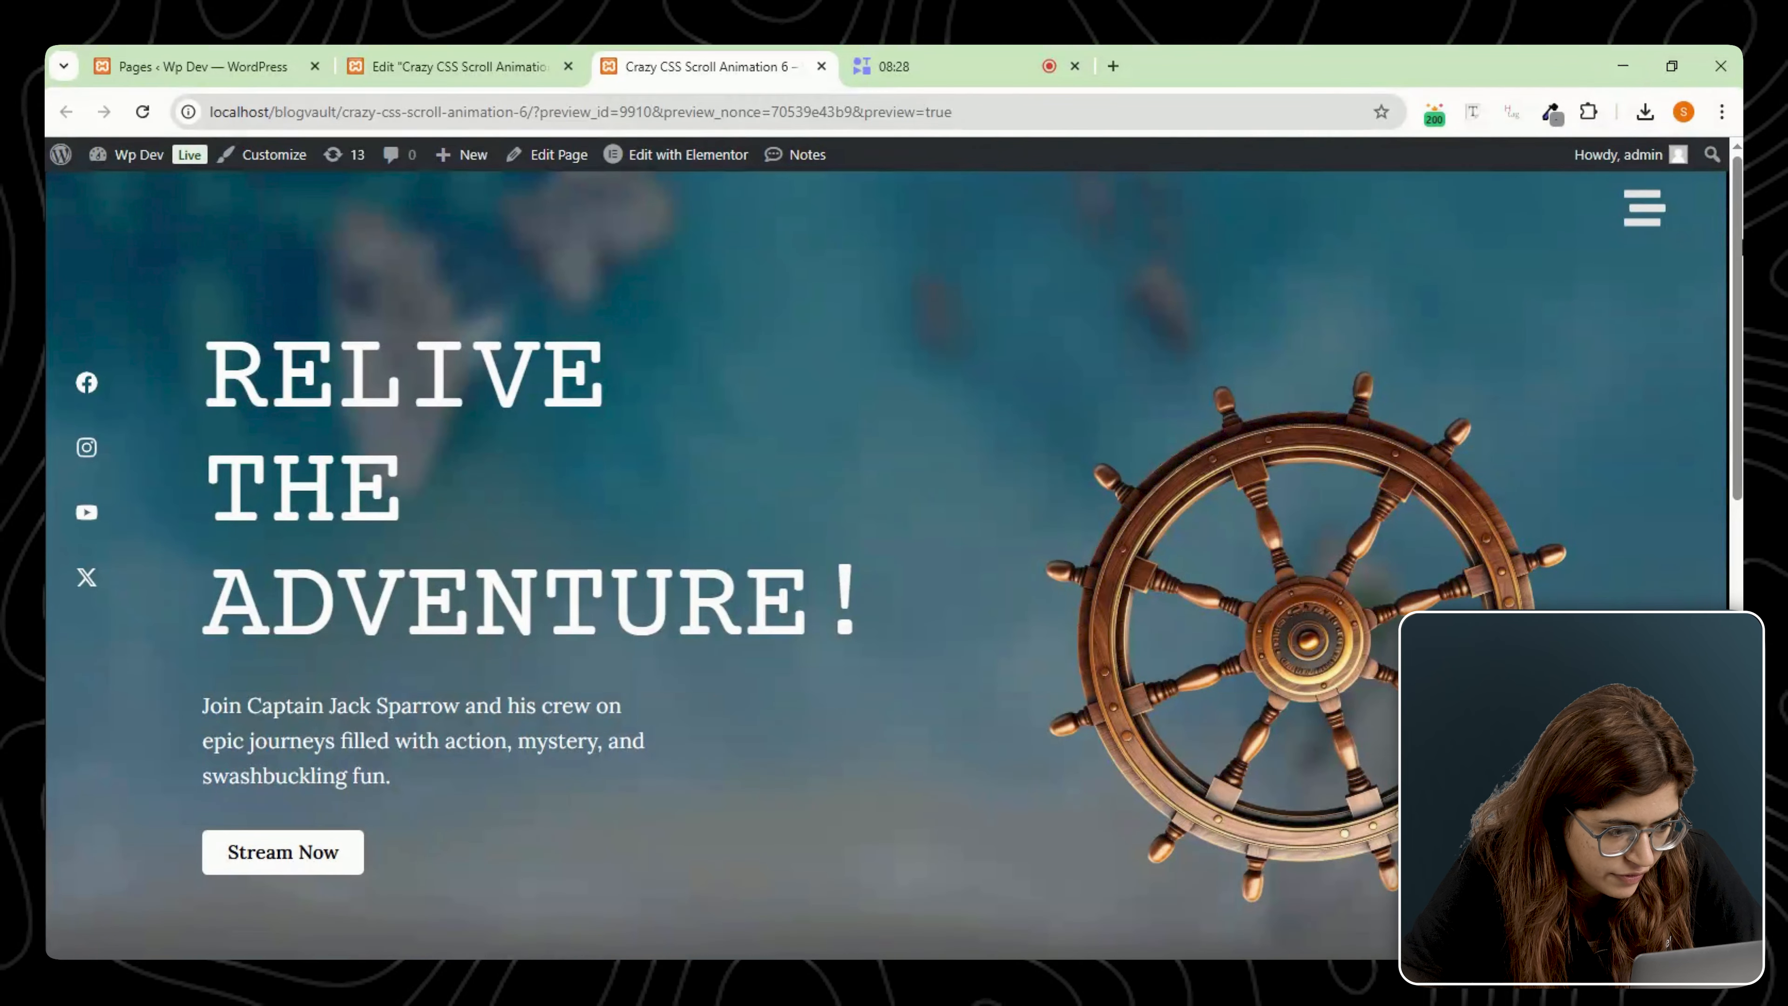
Check on the previewed page how the wheel, the Collection heading and the three movie cards animate while scrolling down and back up.
scroll(1740, 386, "down", 5)
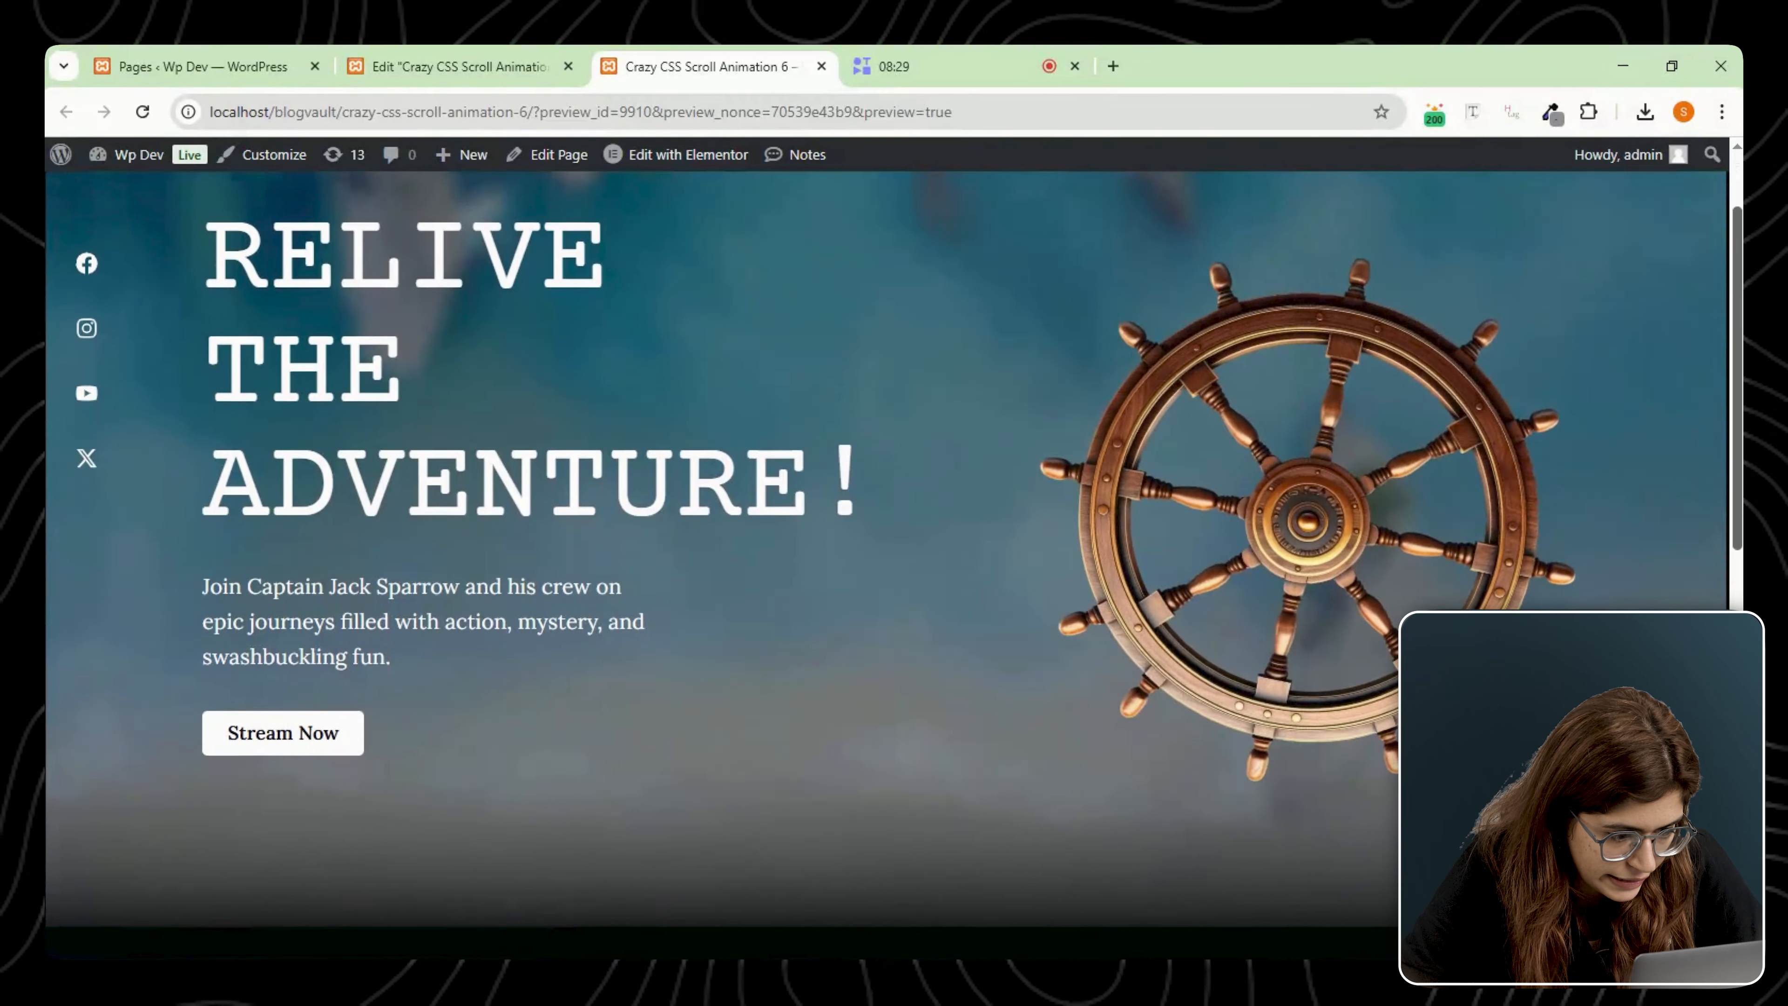
scroll(1740, 386, "down", 10)
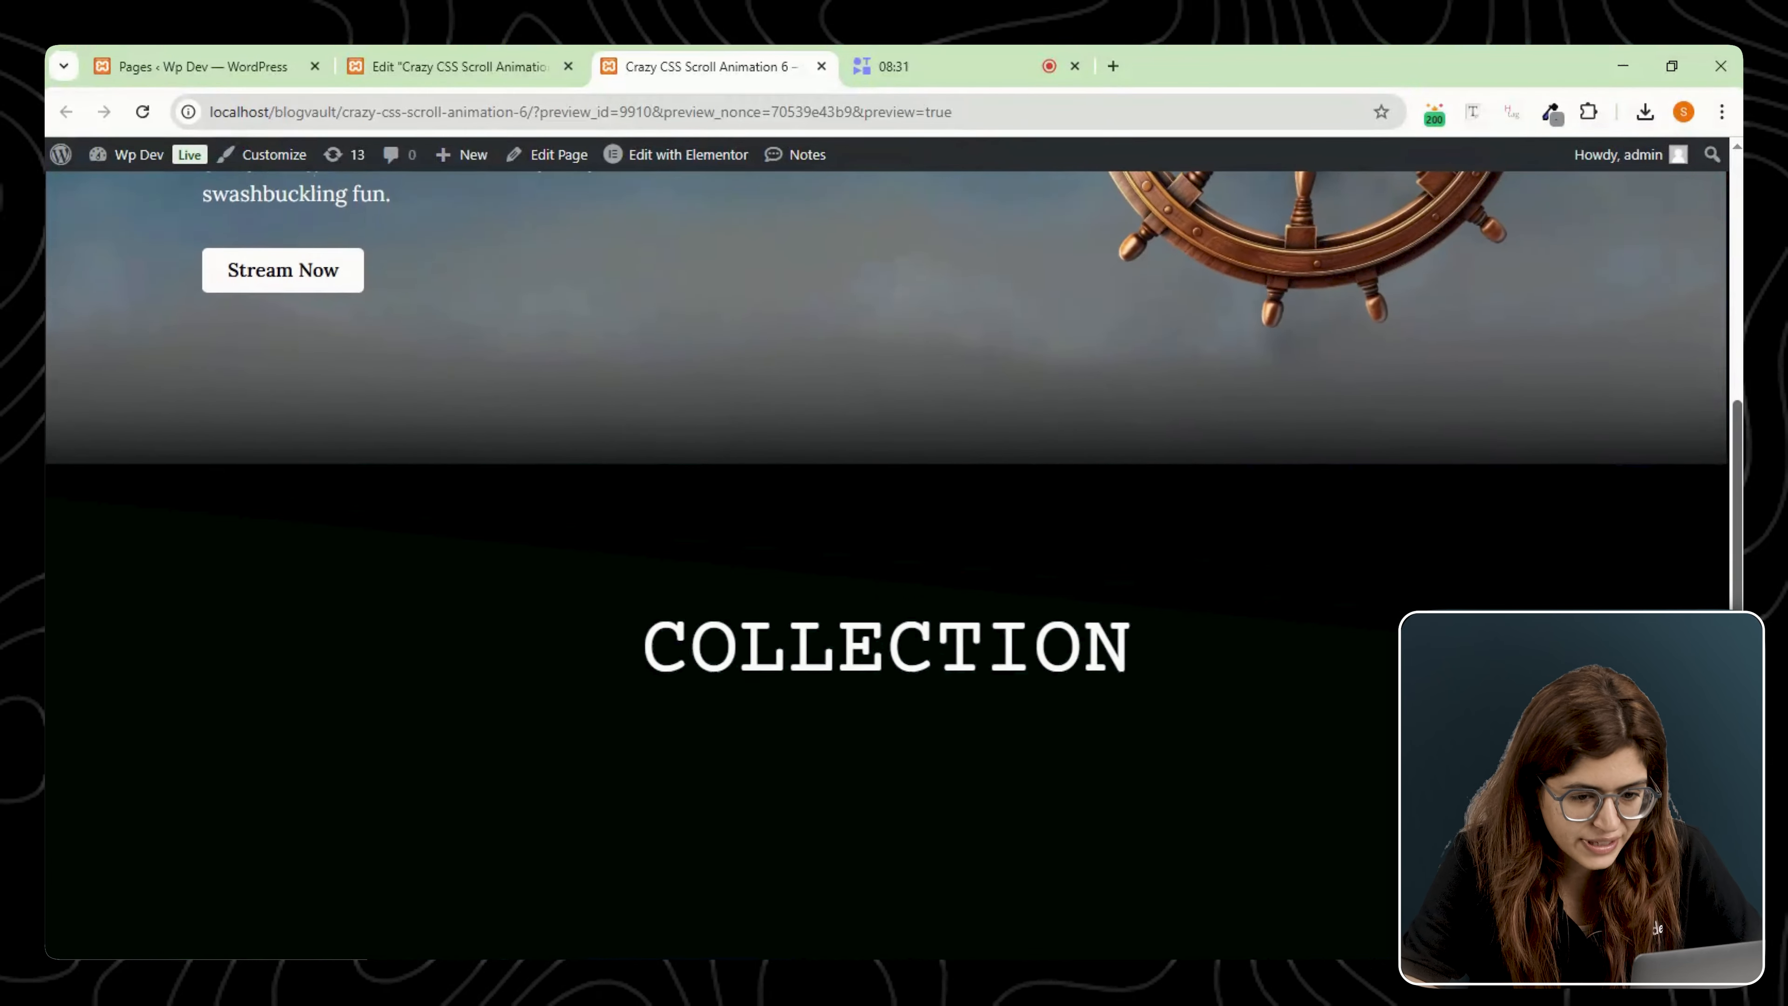
scroll(886, 587, "down", 4)
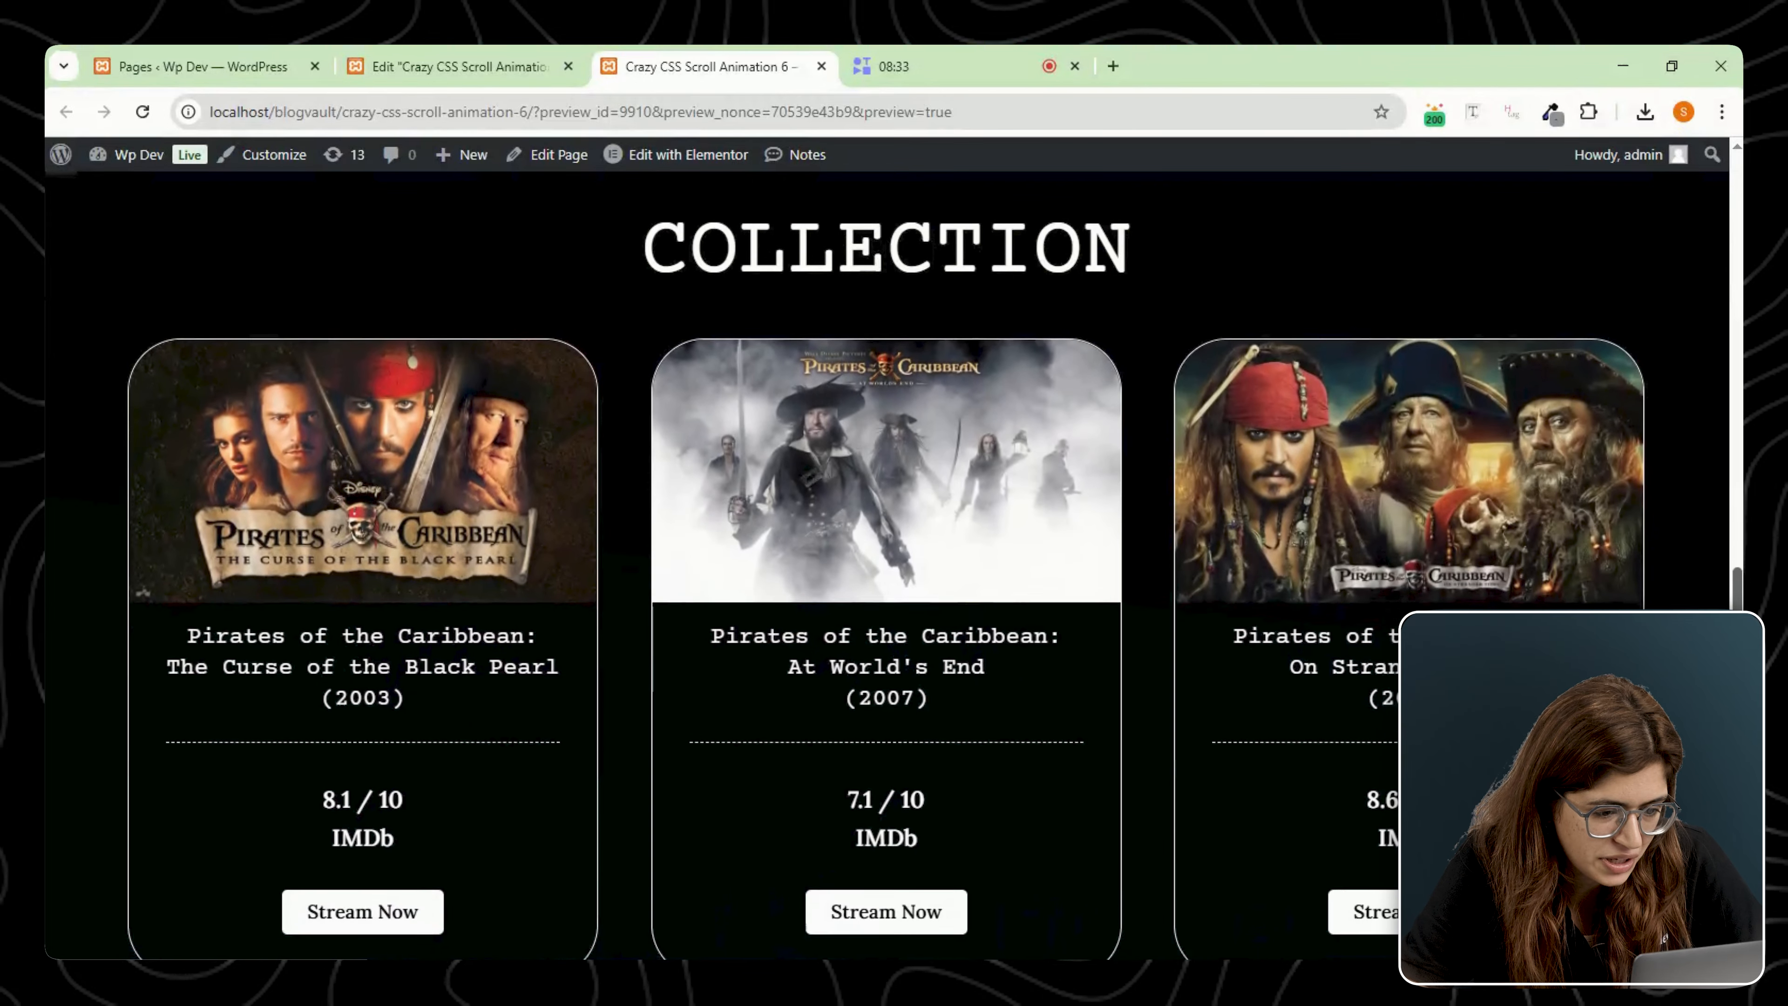
scroll(887, 533, "up", 4)
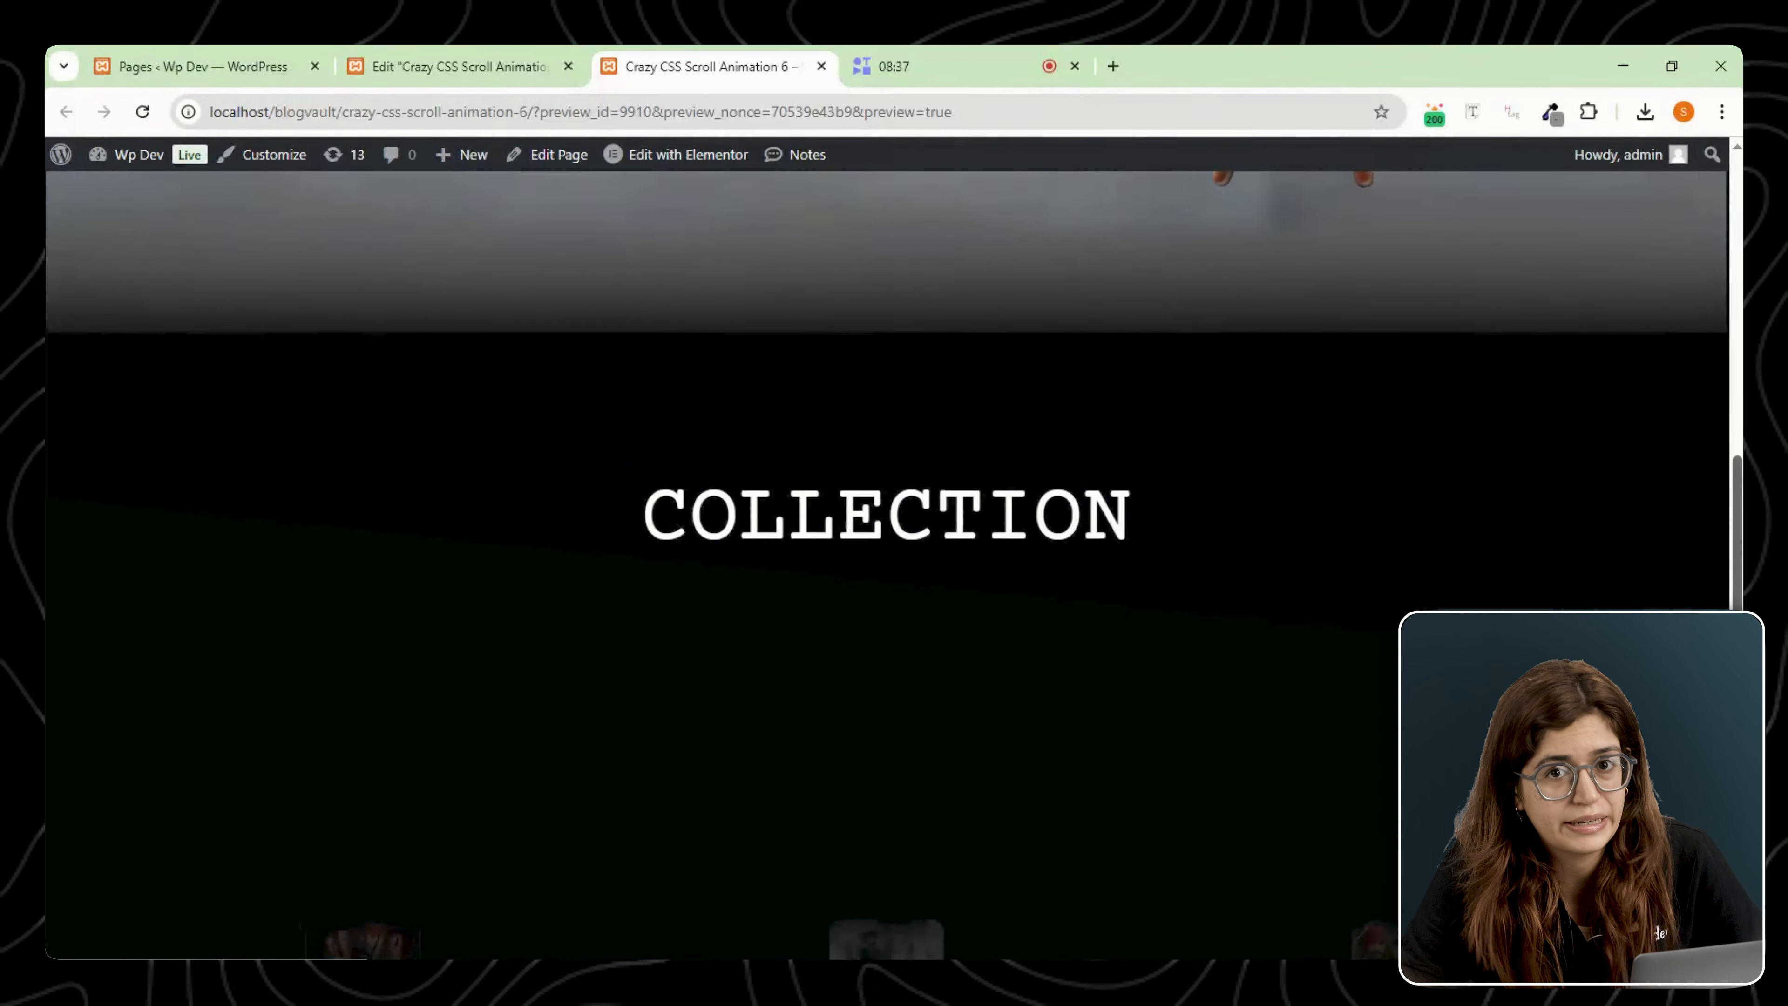
scroll(887, 533, "down", 5)
scroll(887, 533, "up", 10)
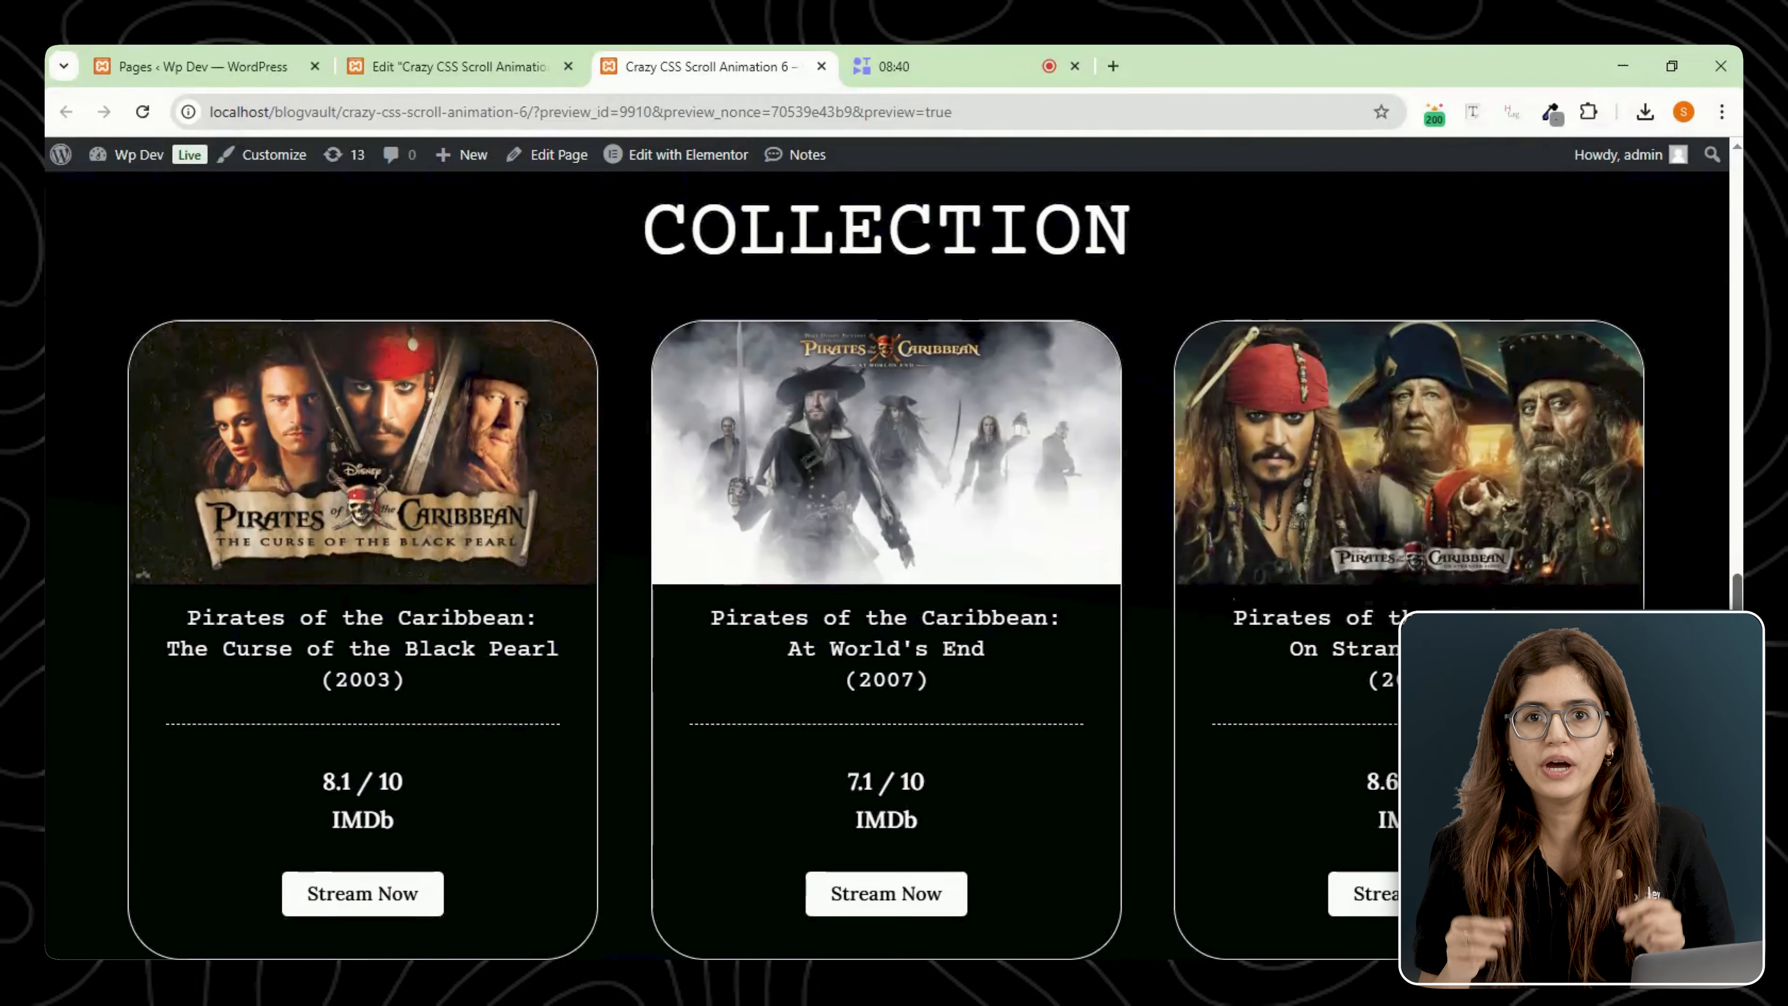
scroll(888, 533, "up", 5)
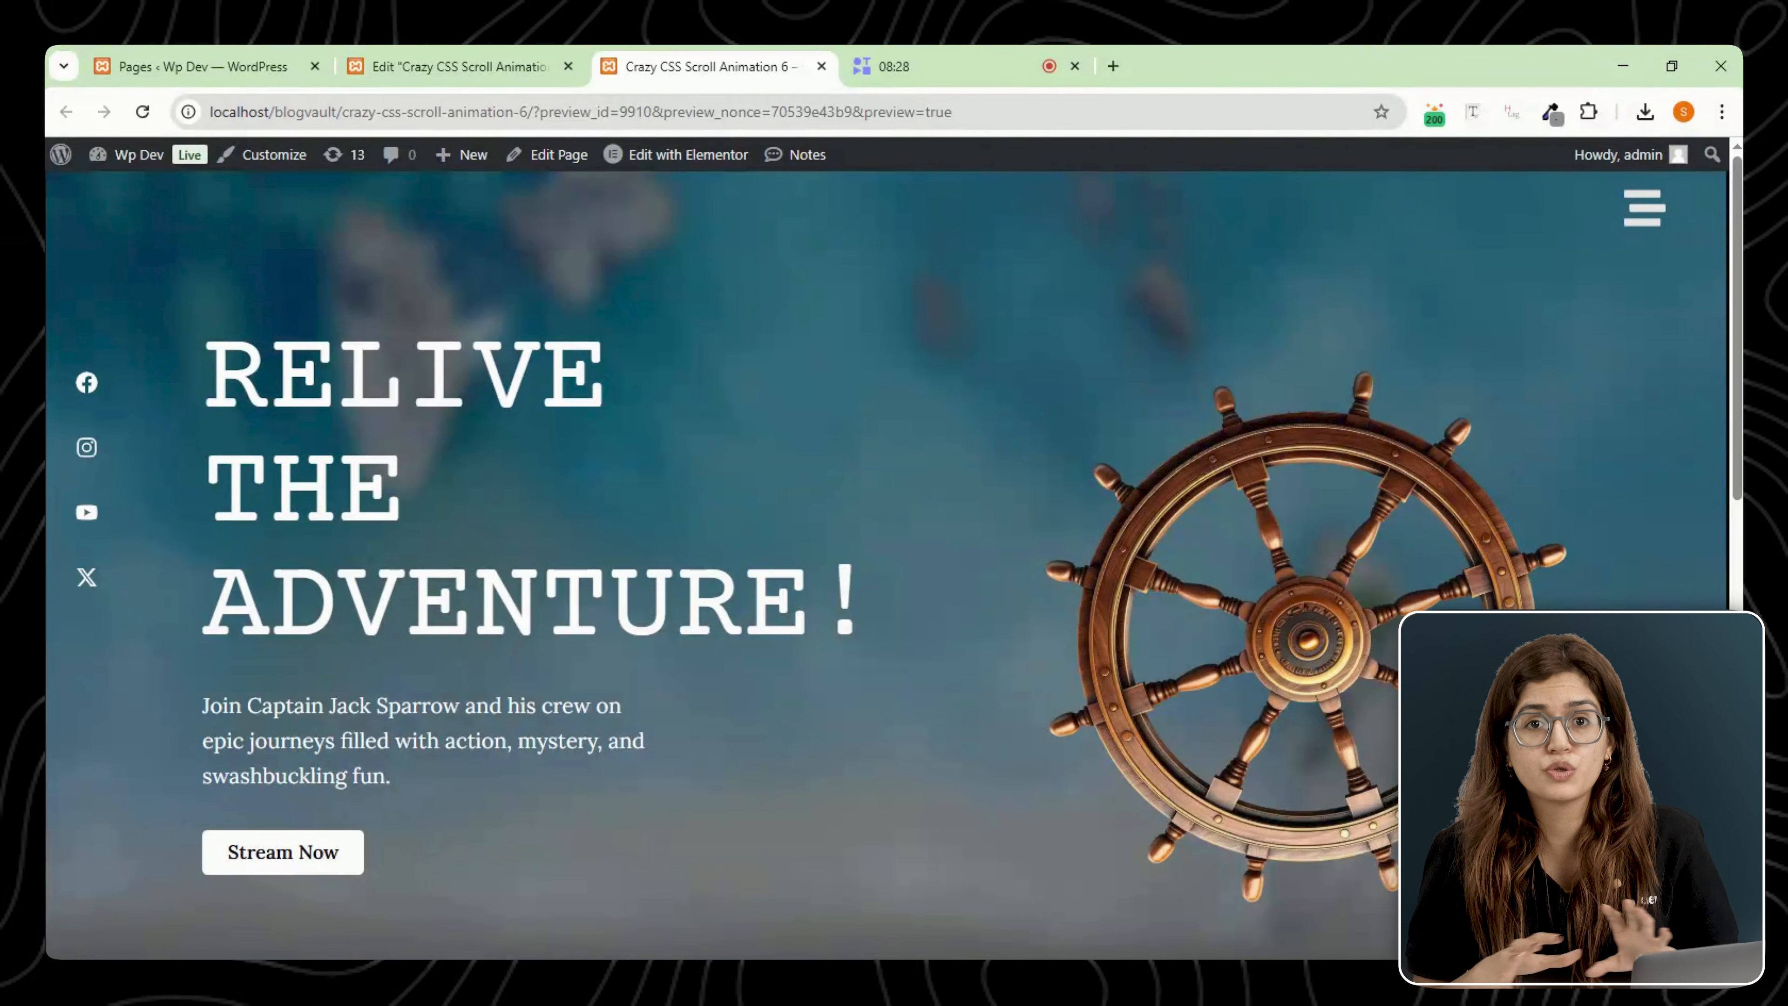
scroll(1741, 378, "down", 4)
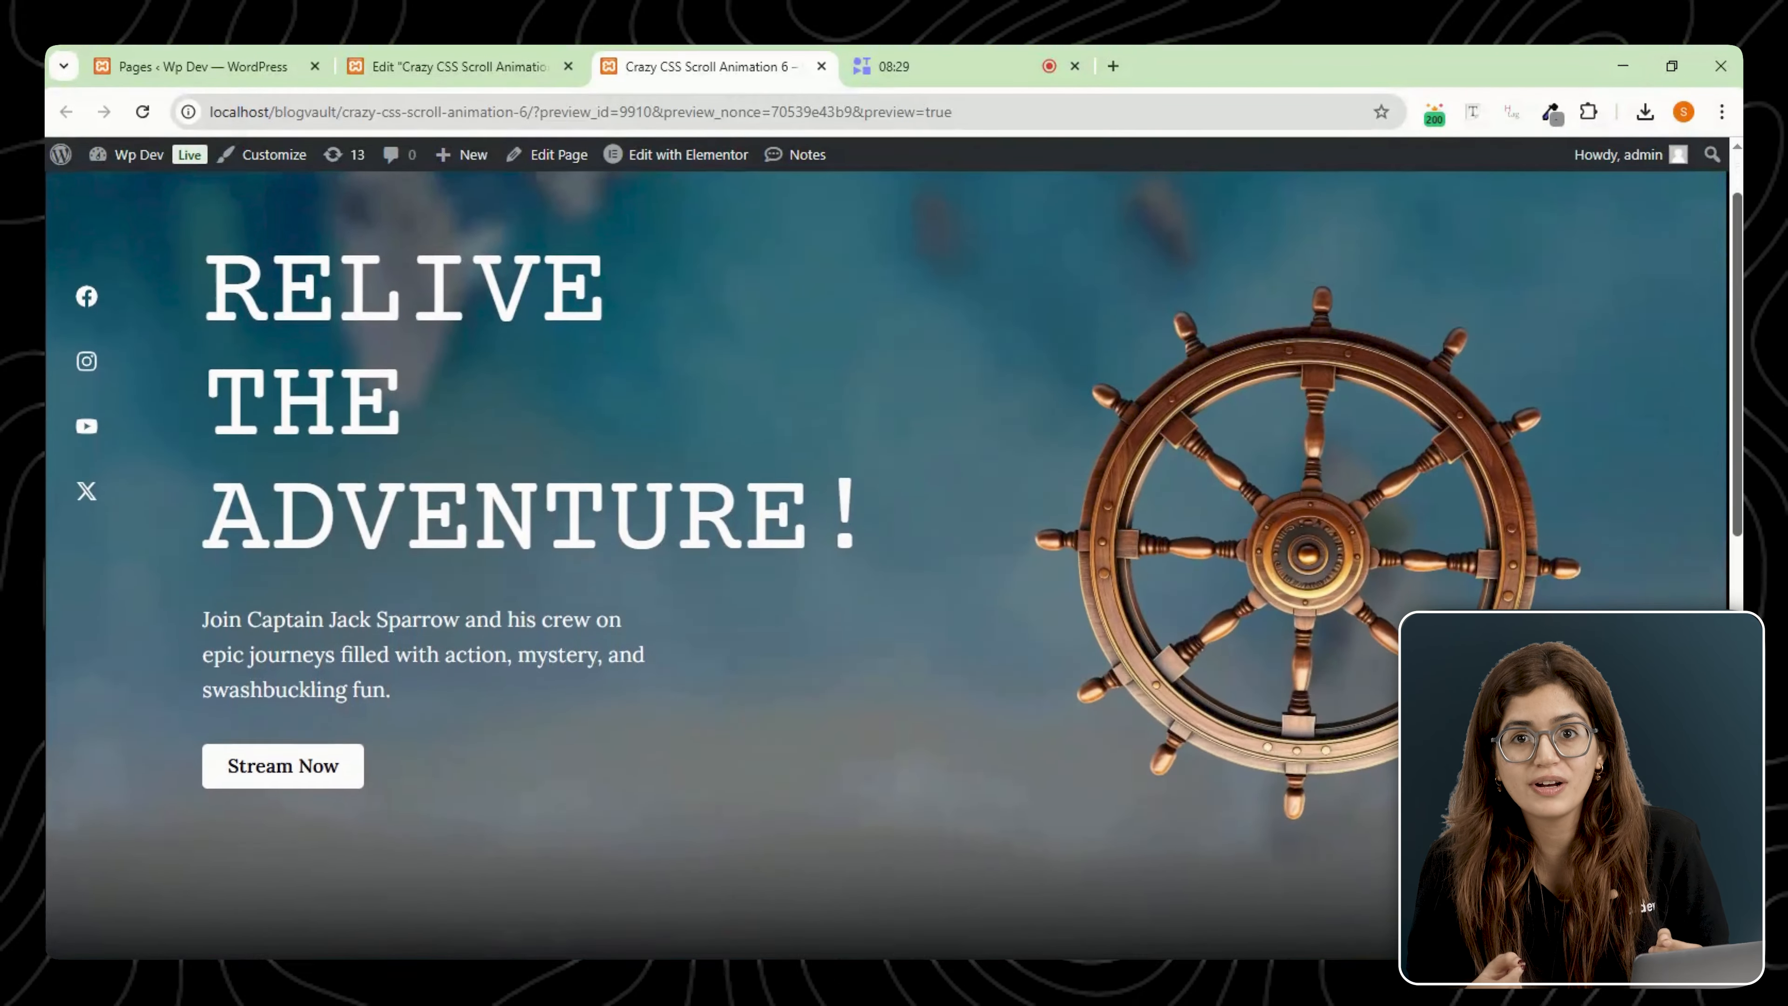
scroll(1740, 378, "down", 7)
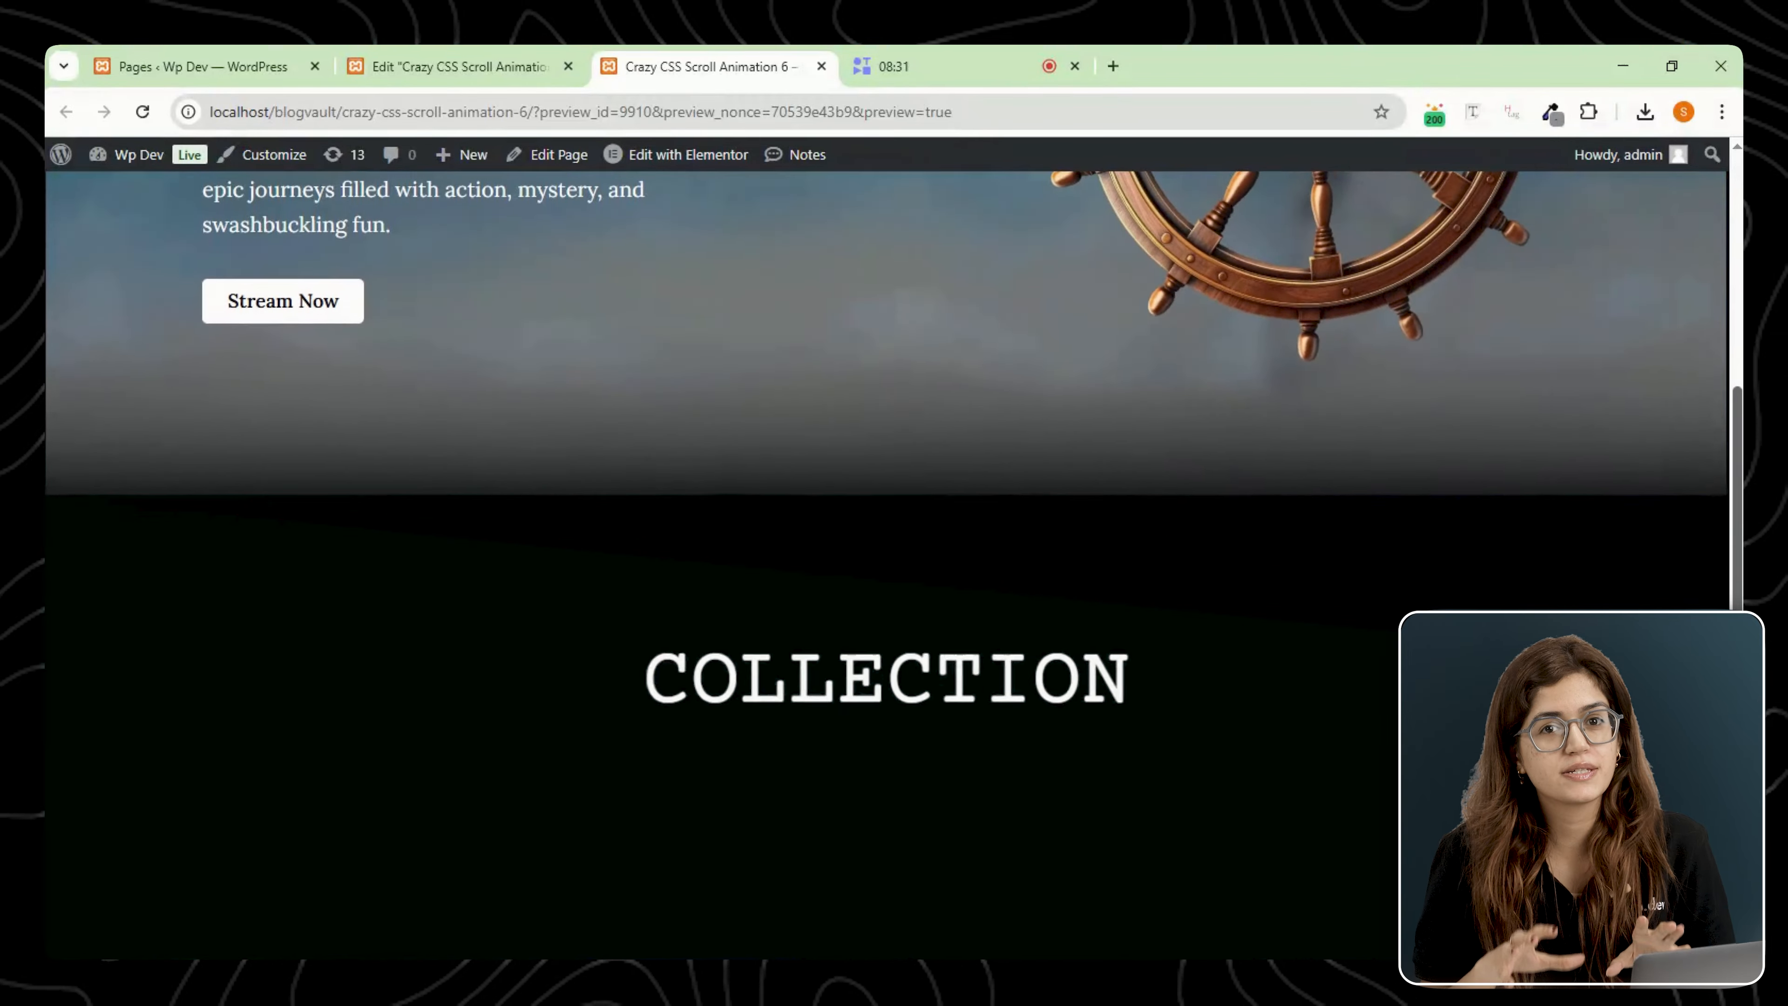
scroll(888, 532, "down", 4)
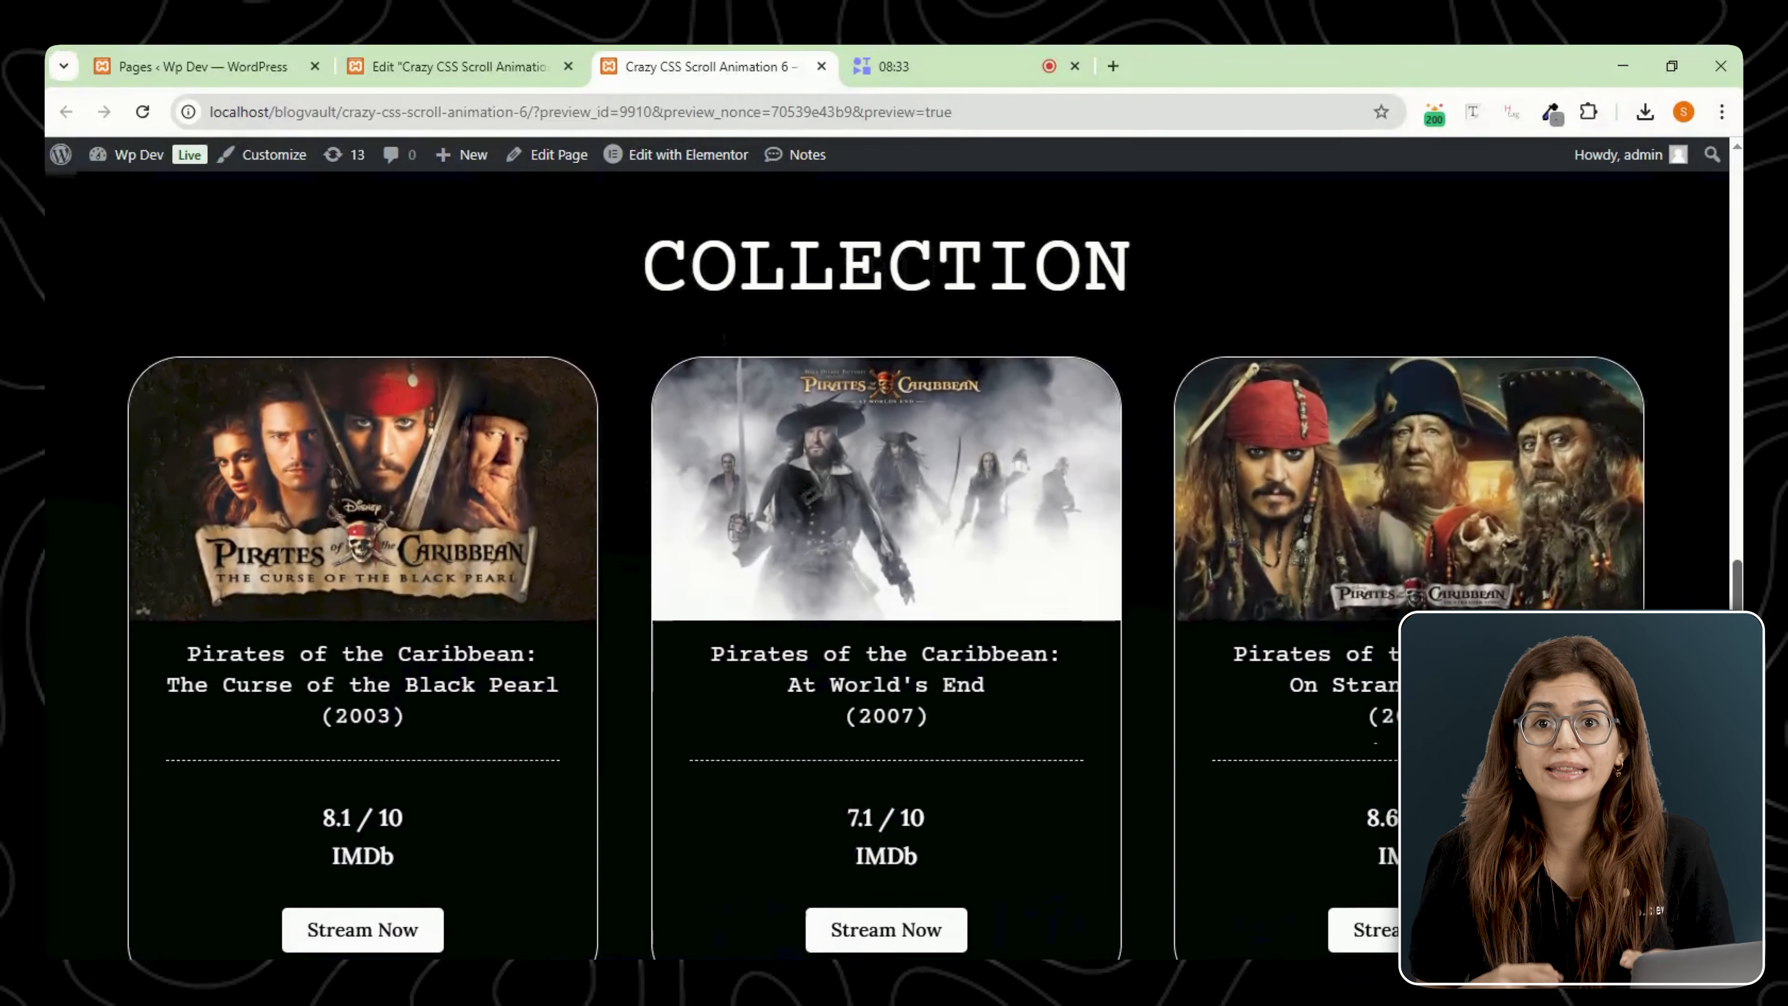
scroll(887, 533, "up", 4)
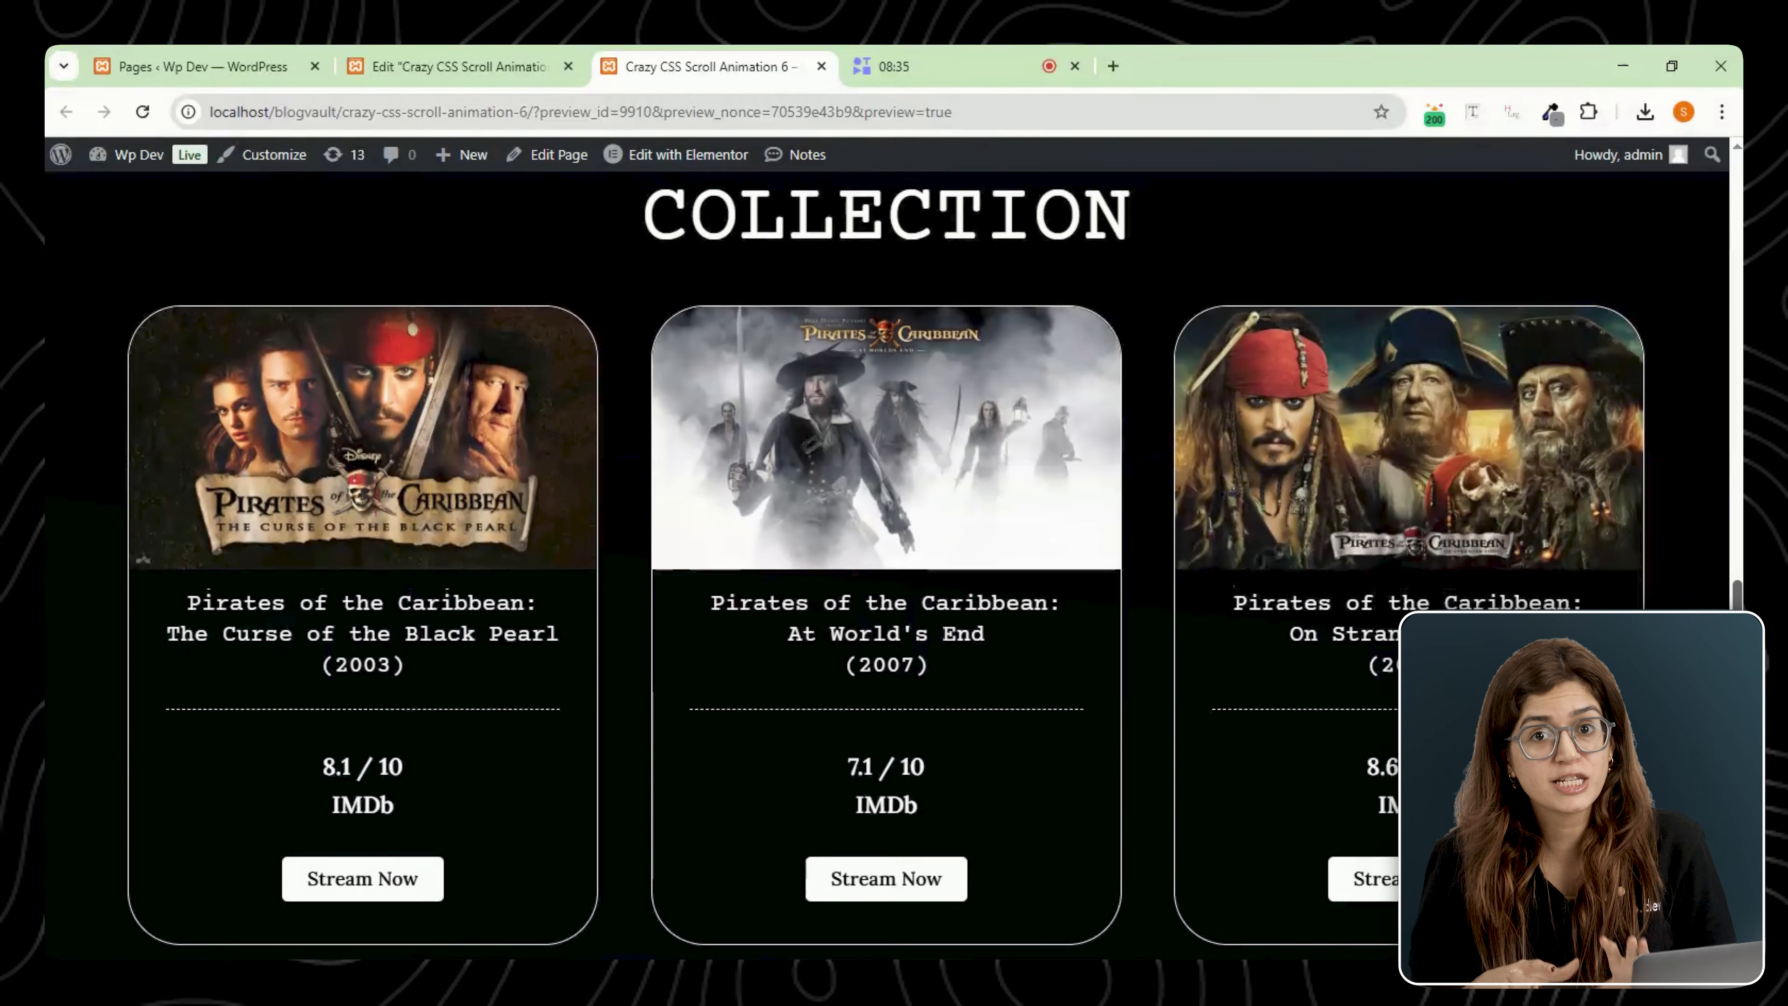
scroll(887, 532, "up", 1)
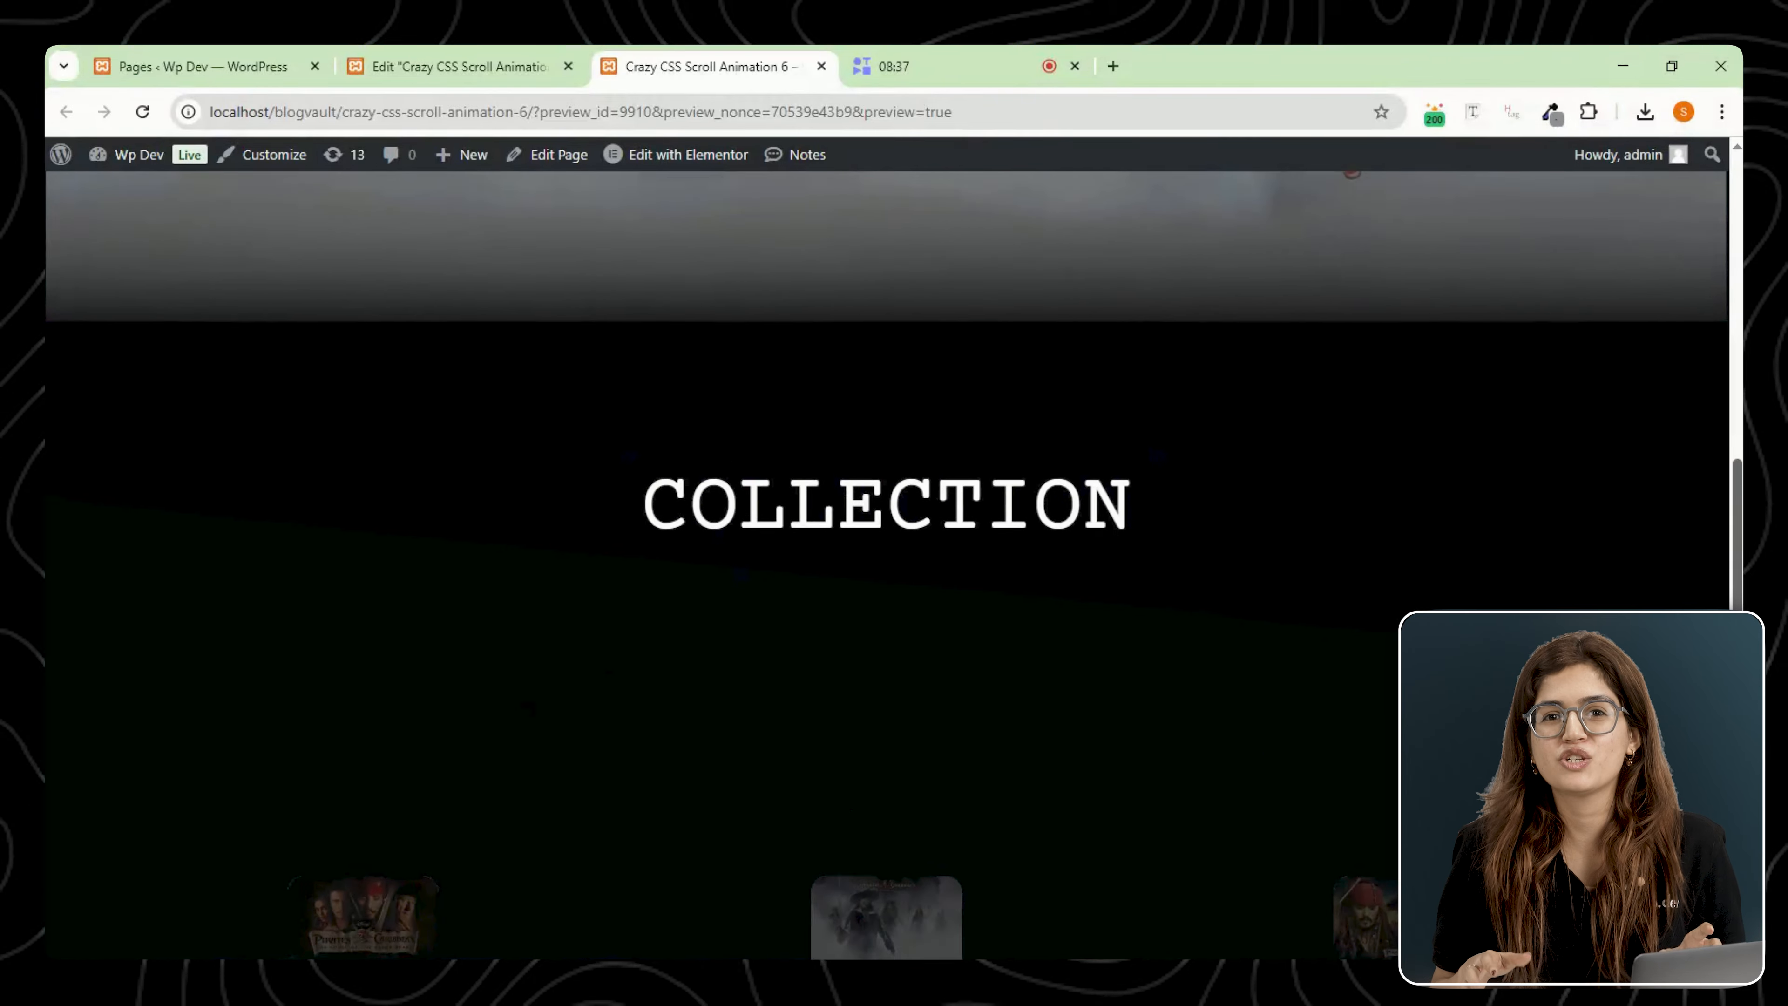
scroll(887, 533, "down", 2)
scroll(887, 550, "down", 1)
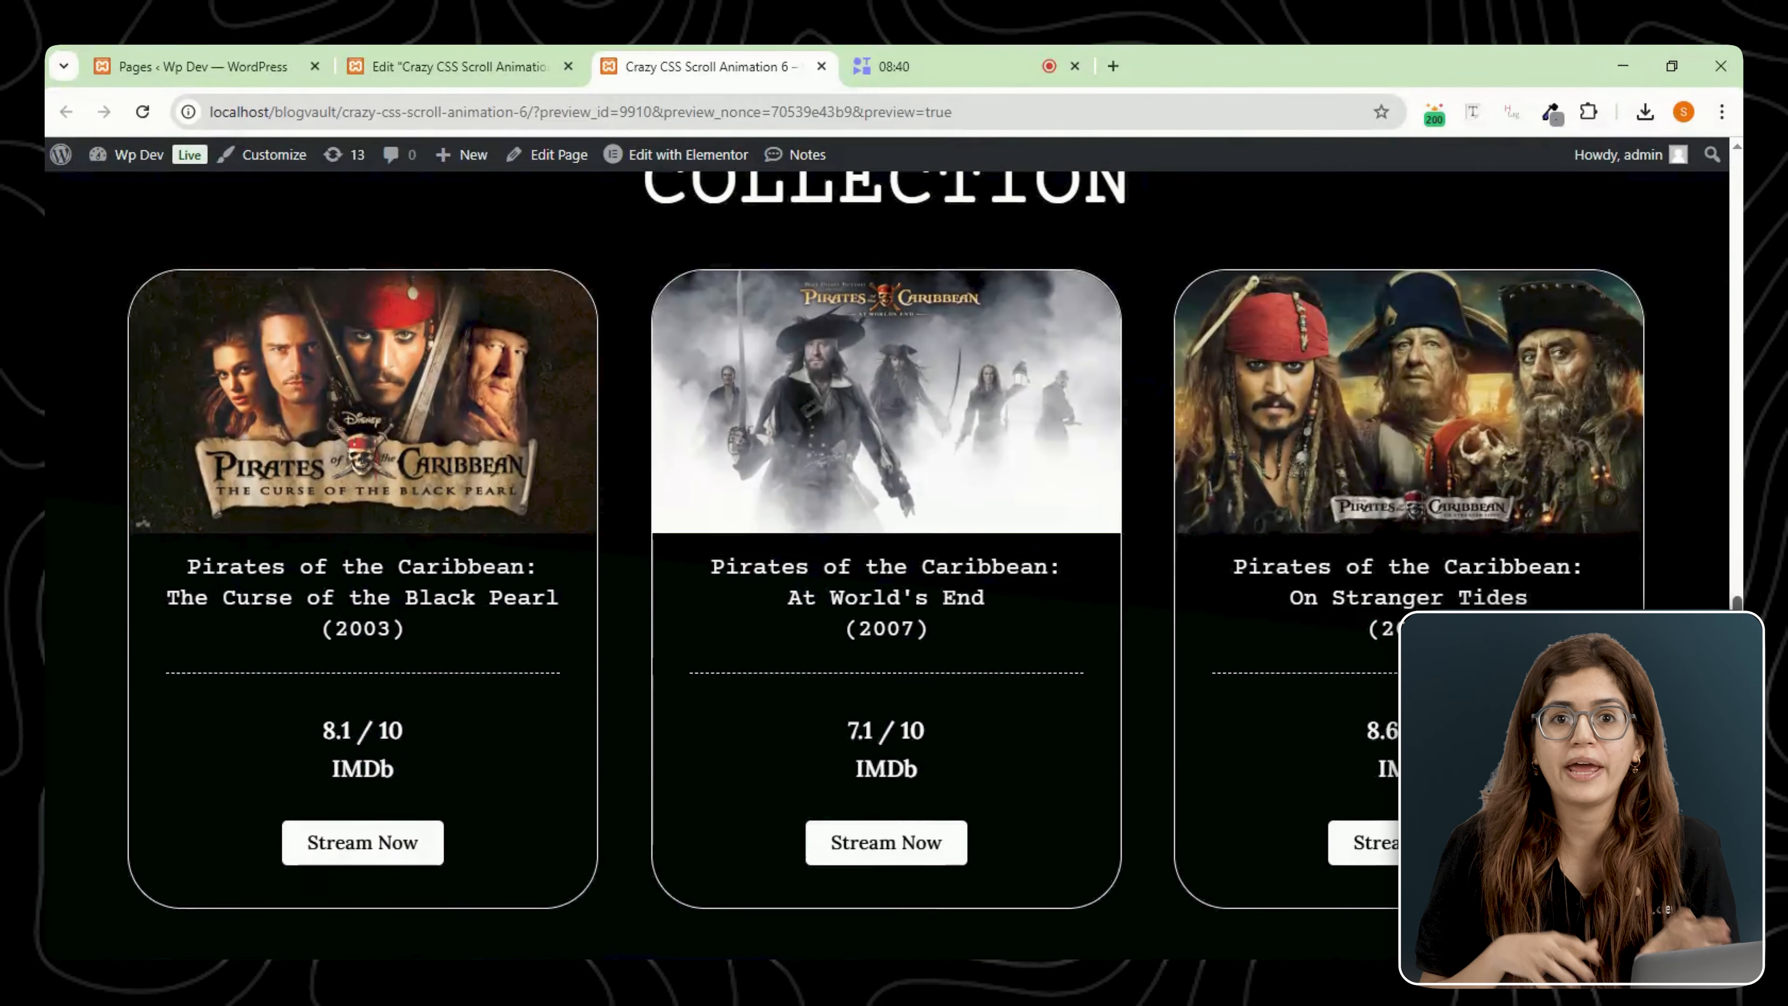
scroll(887, 550, "up", 1)
scroll(887, 550, "up", 2)
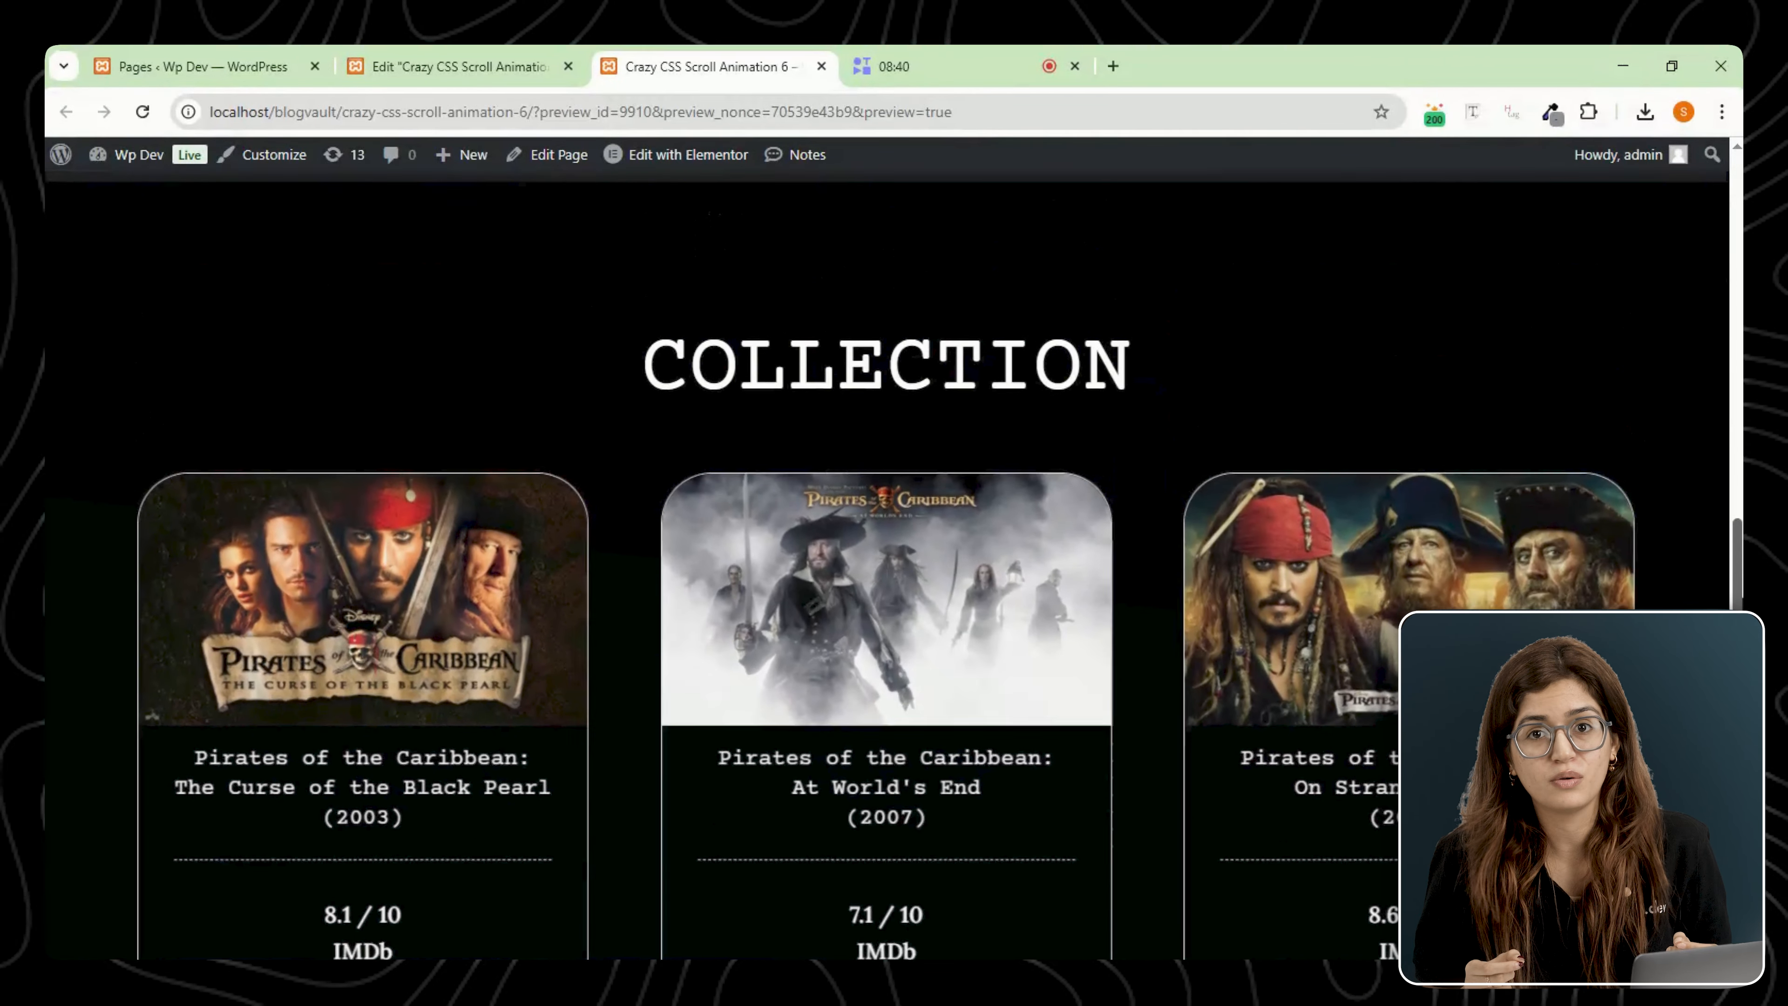
scroll(888, 549, "up", 1)
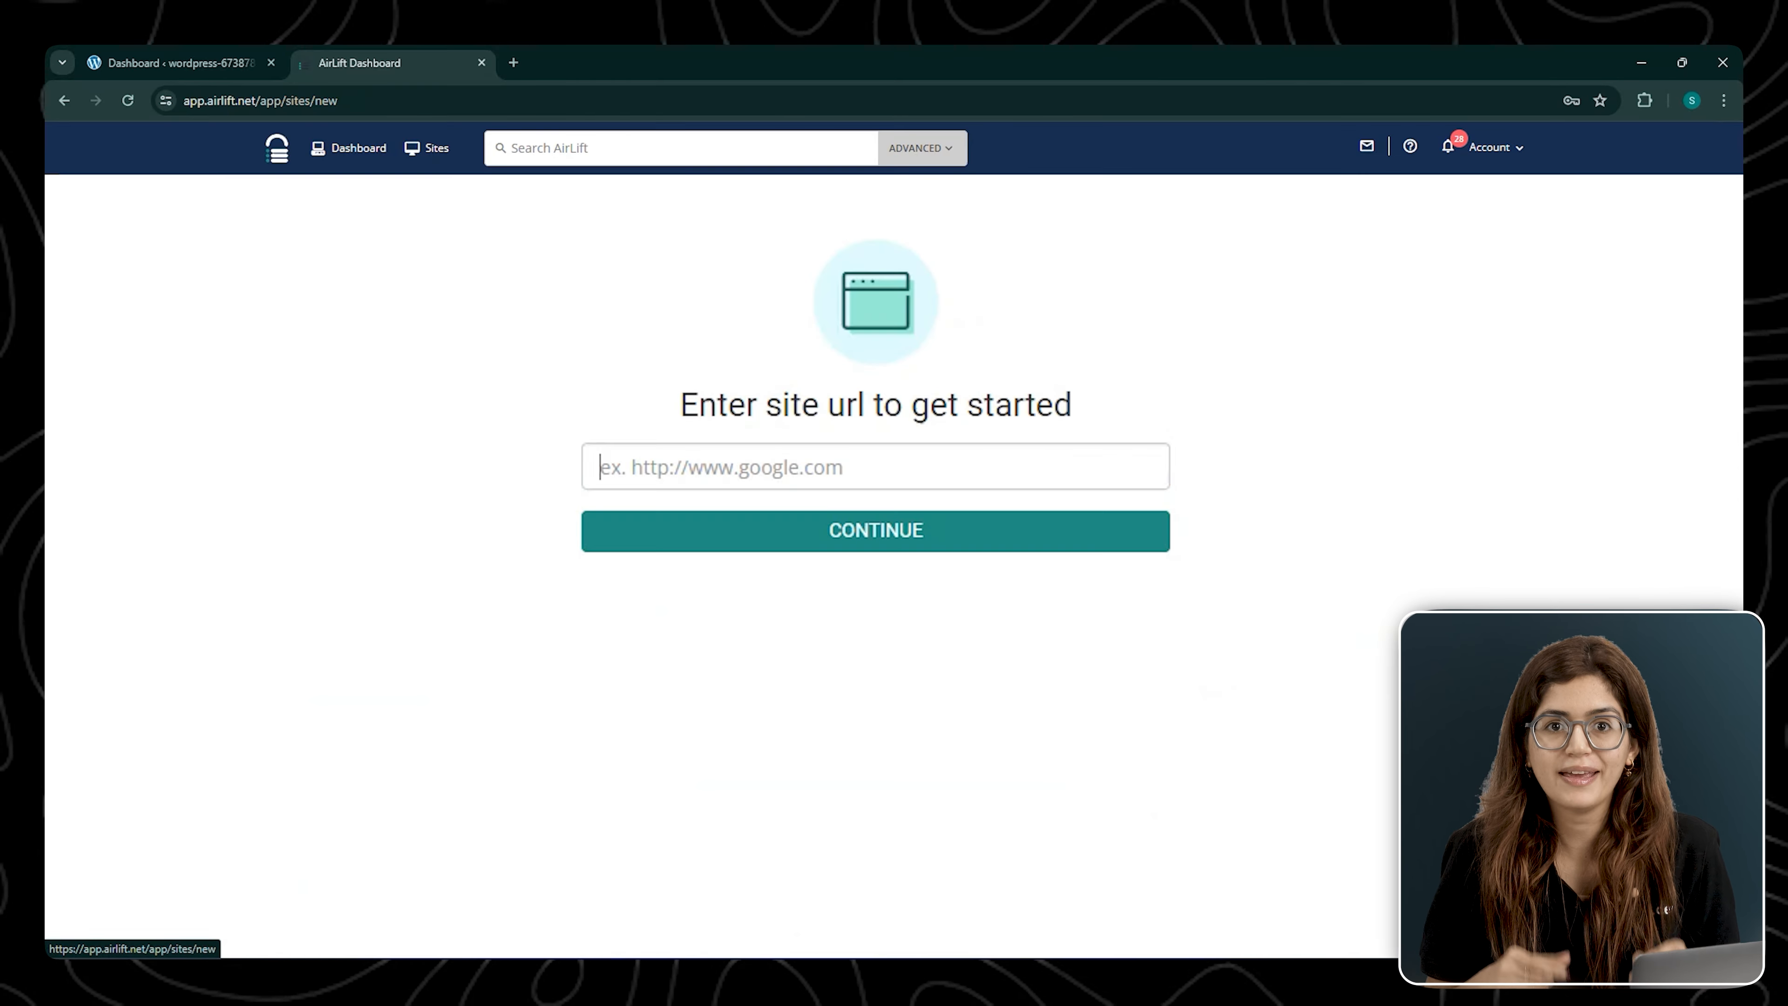
left_click(746, 539)
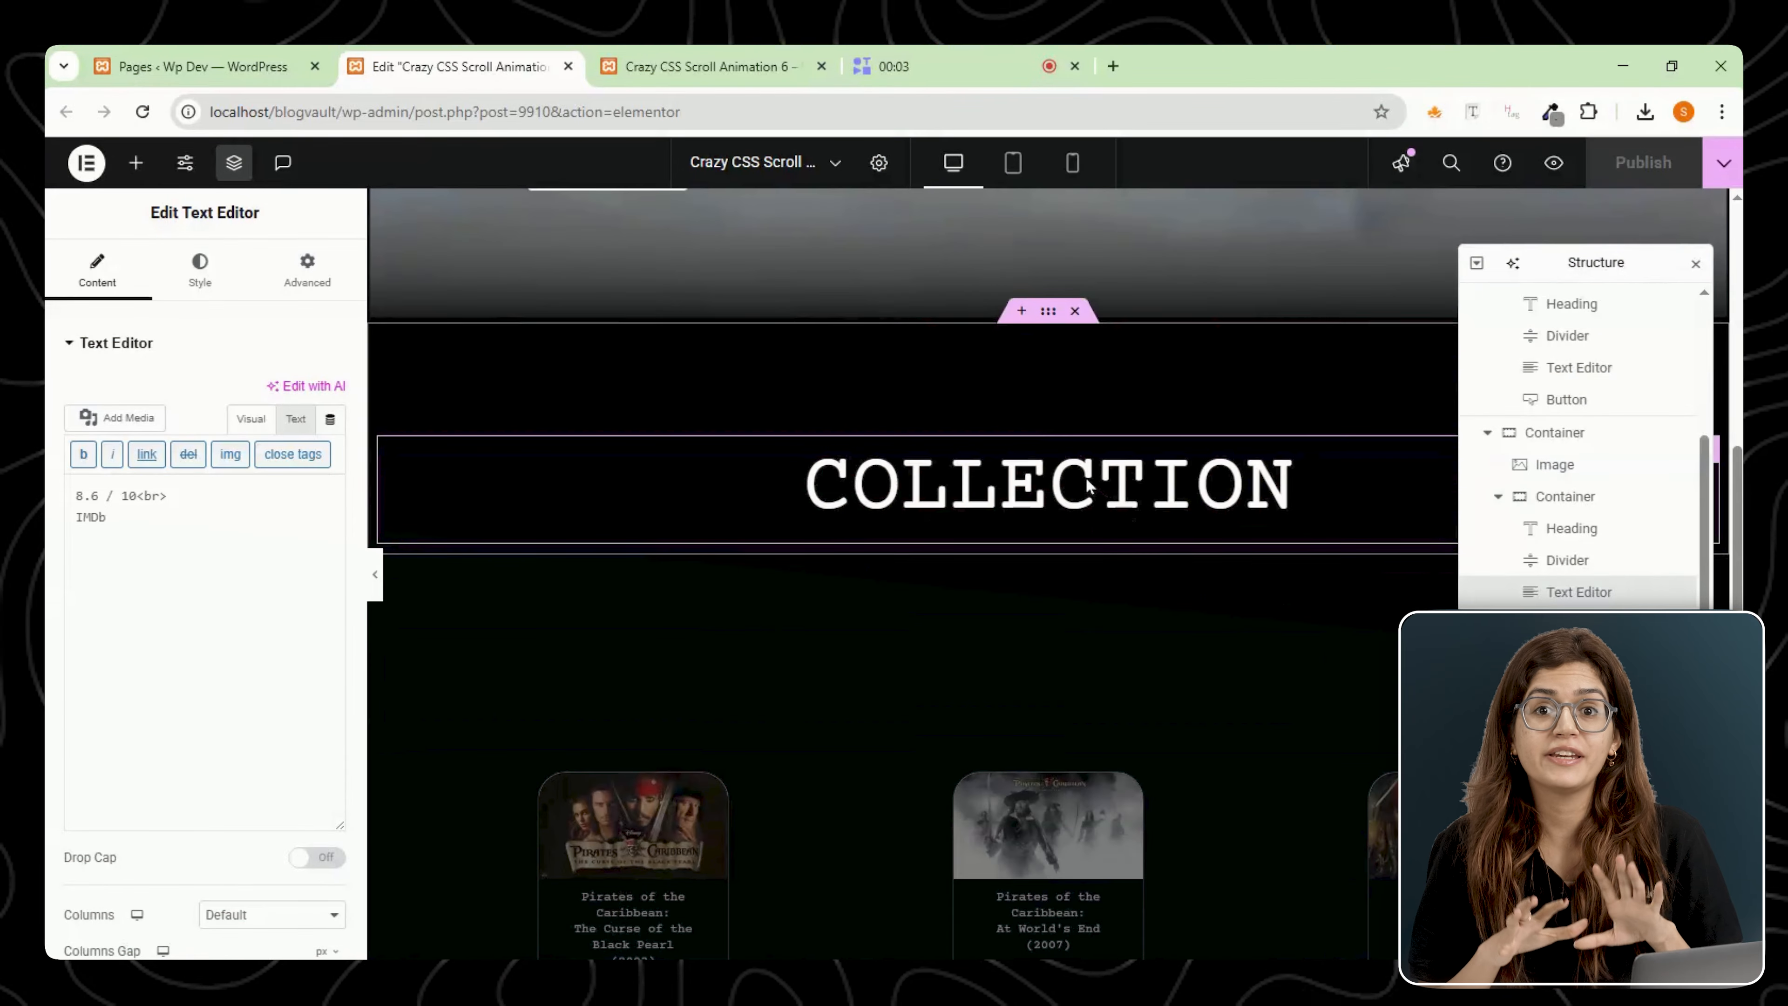
Duplicate the Collection heading container, change the copy's heading to Trending, and check its scroll animation on the previewed page.
left_click(1537, 374)
right_click(1538, 382)
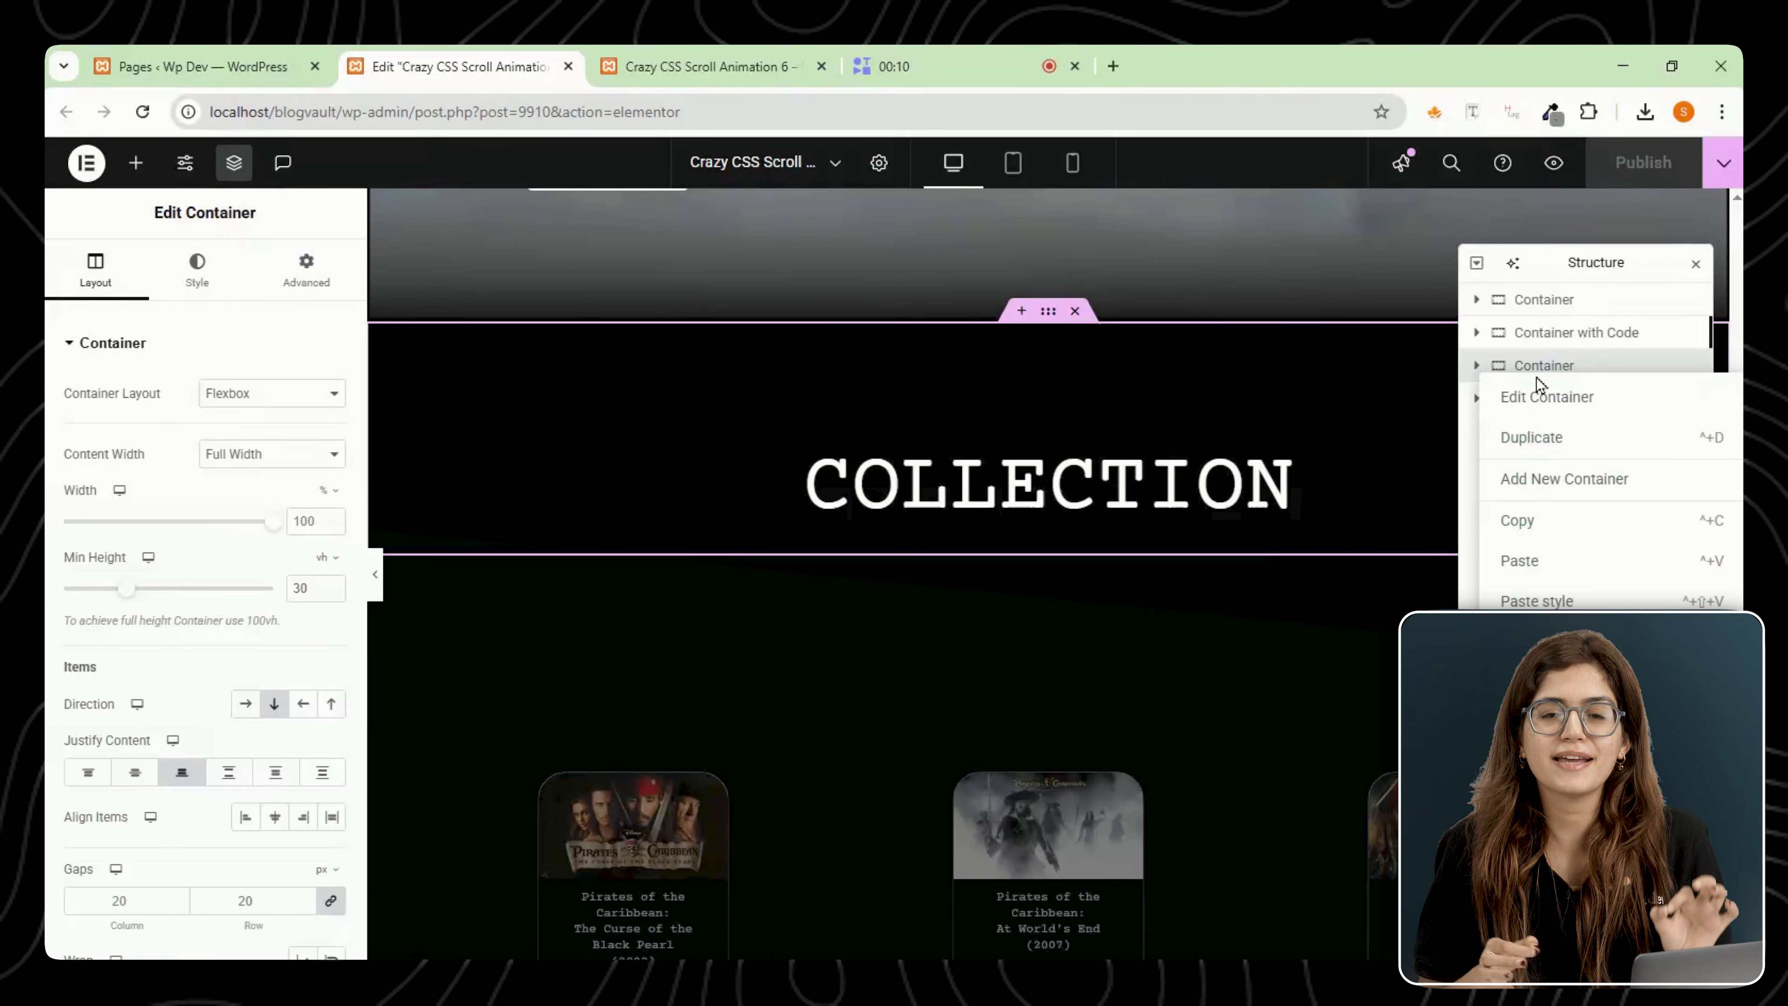
left_click(1533, 437)
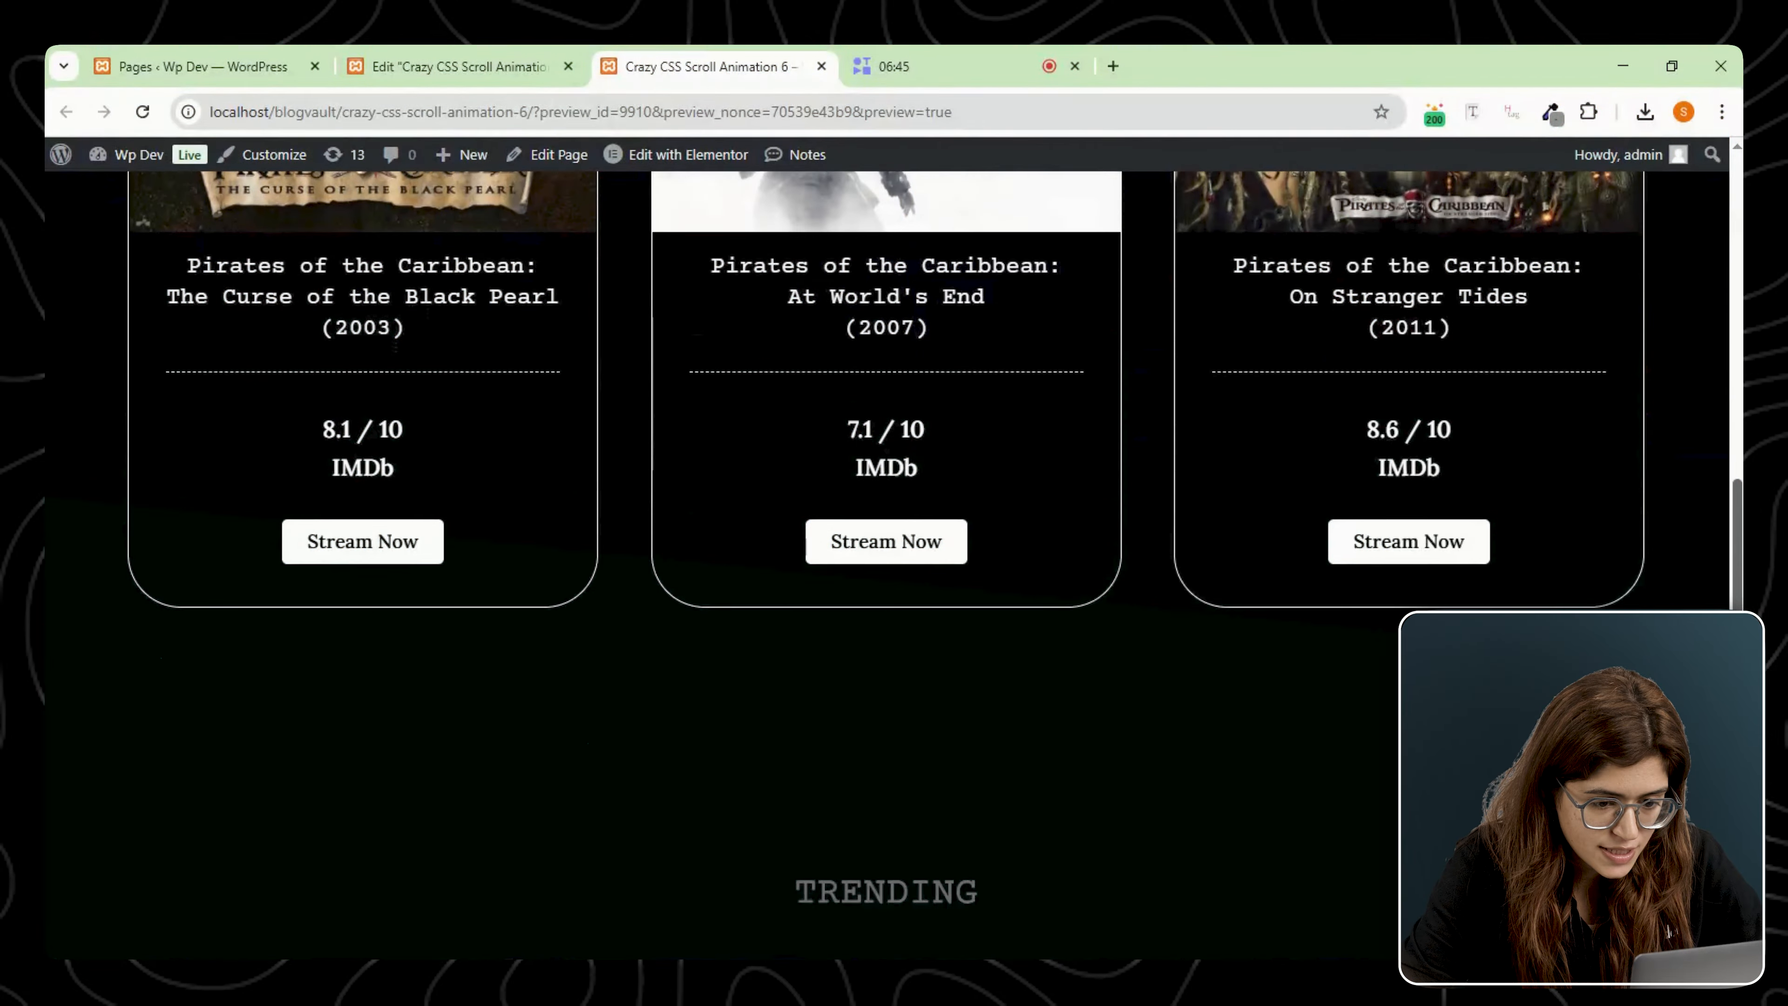
scroll(886, 476, "down", 5)
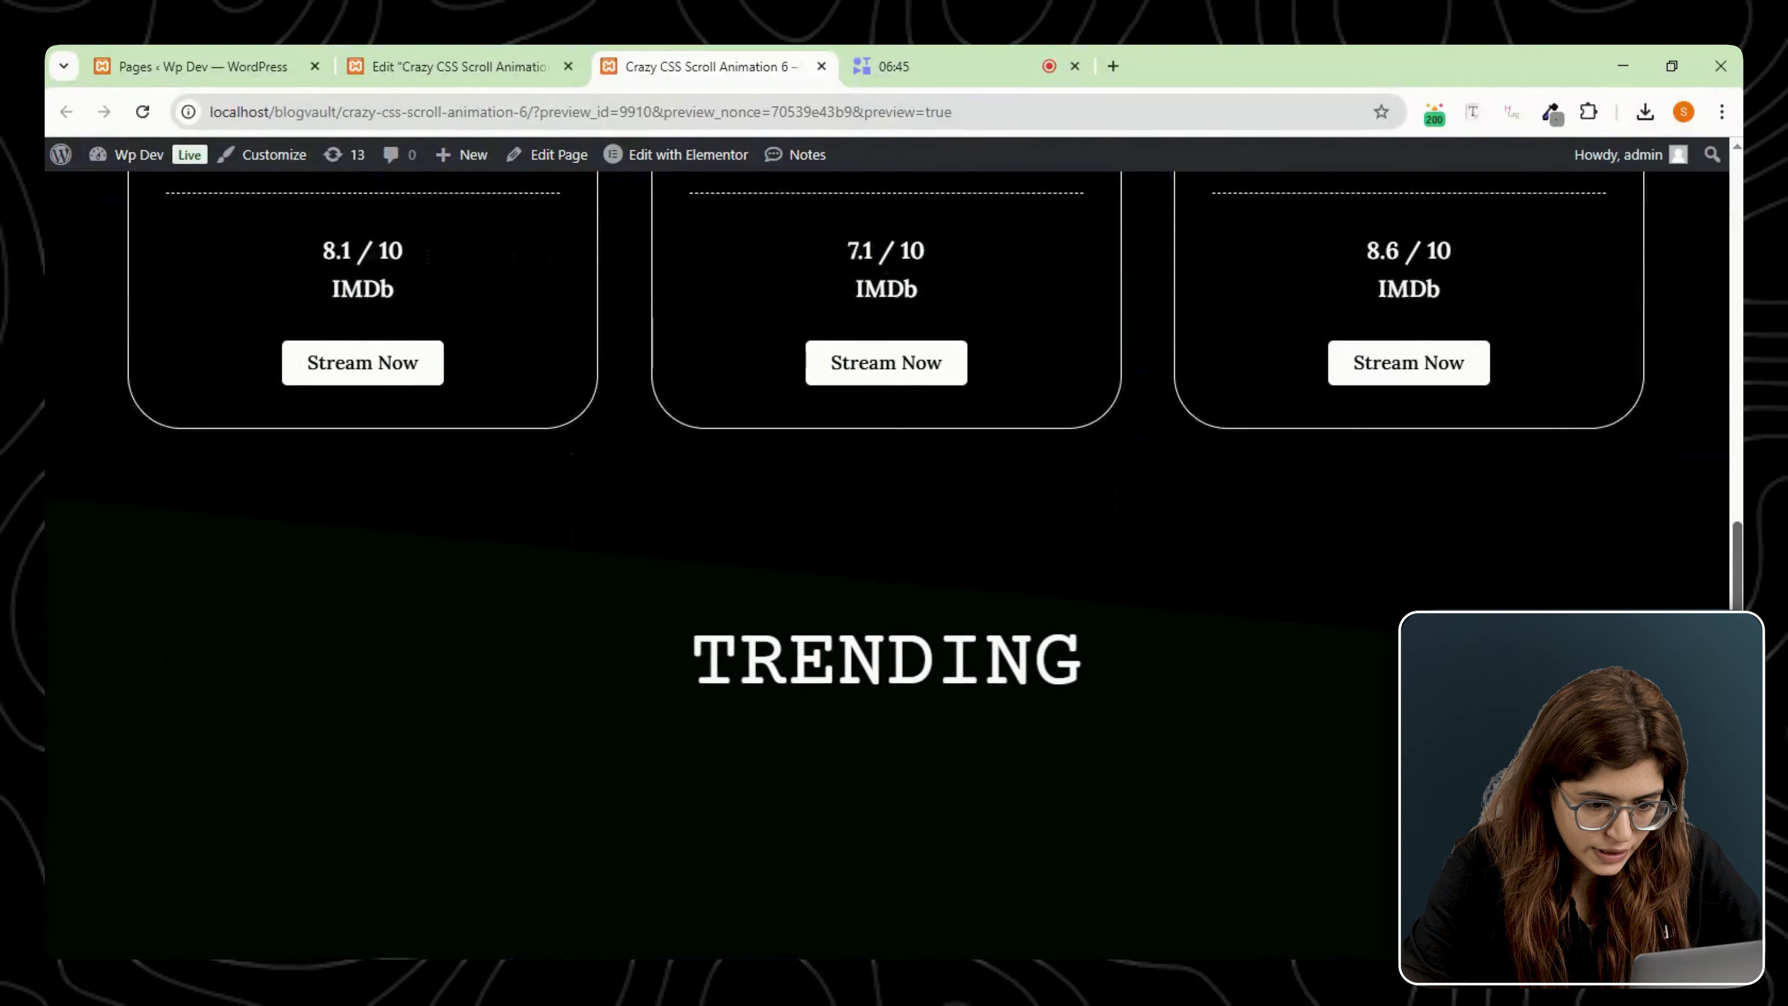
scroll(886, 563, "up", 10)
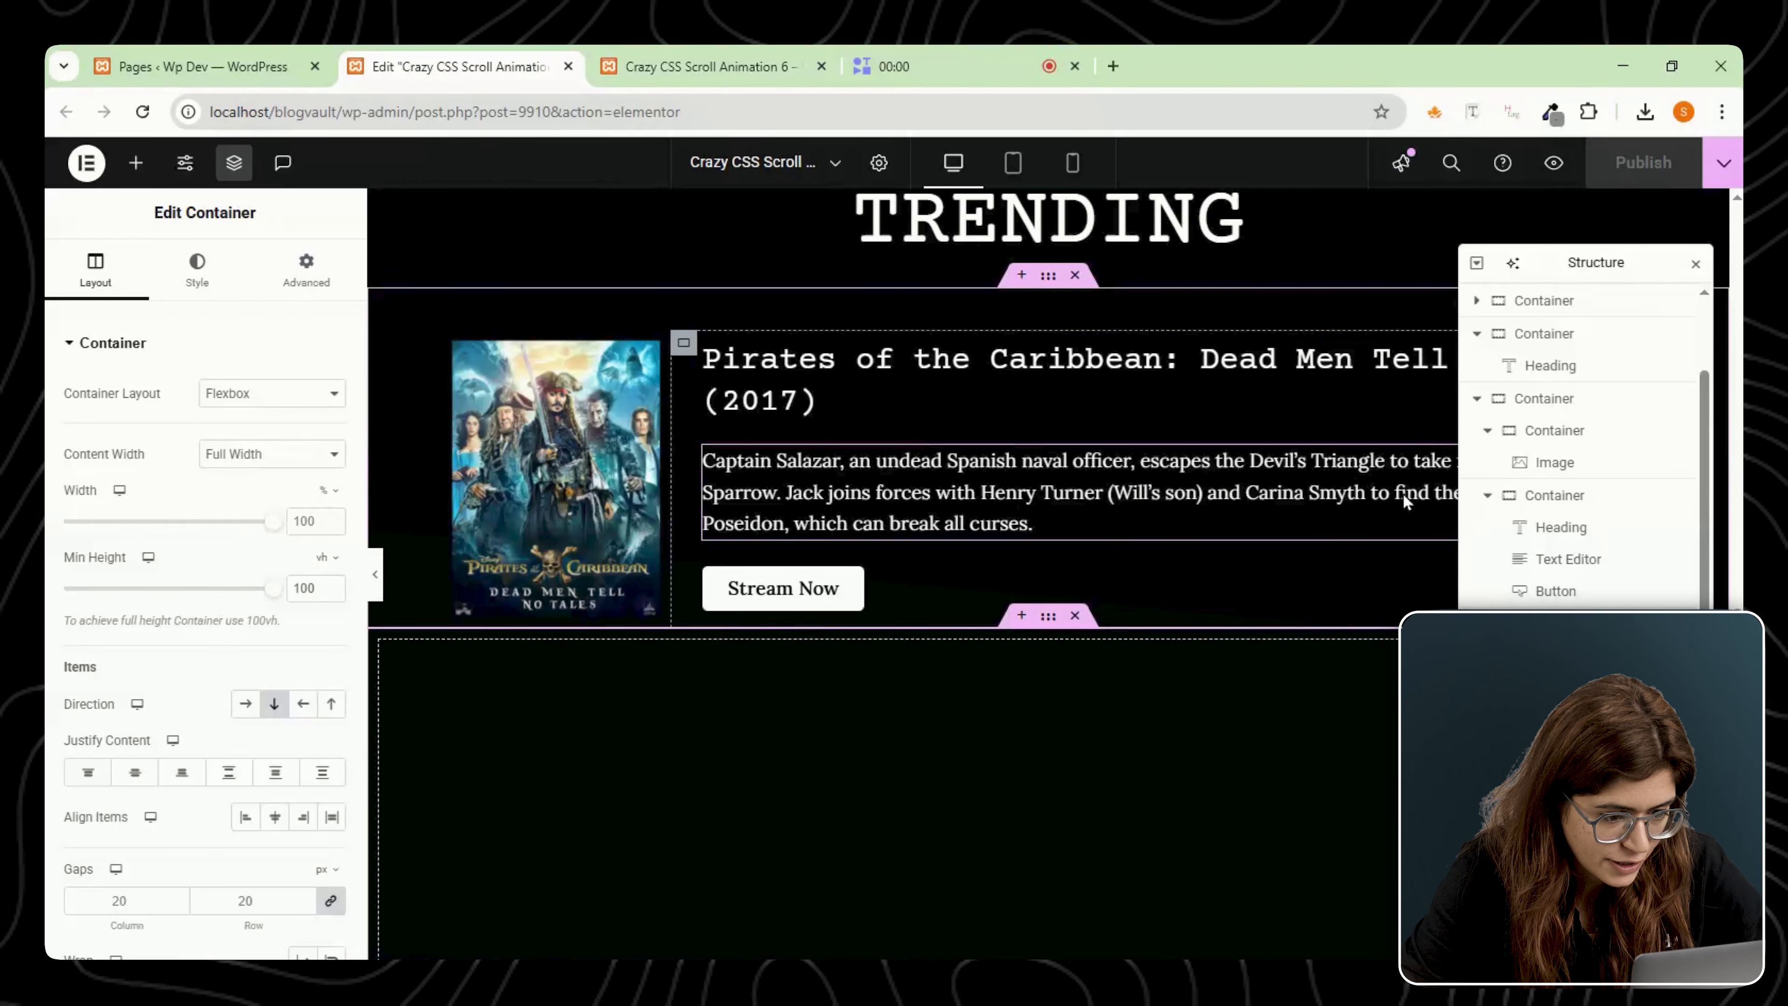
Set the padding of the empty container below the Trending section to 80 top, 100 right, 250 bottom and 100 left px.
scroll(1402, 493, "down", 5)
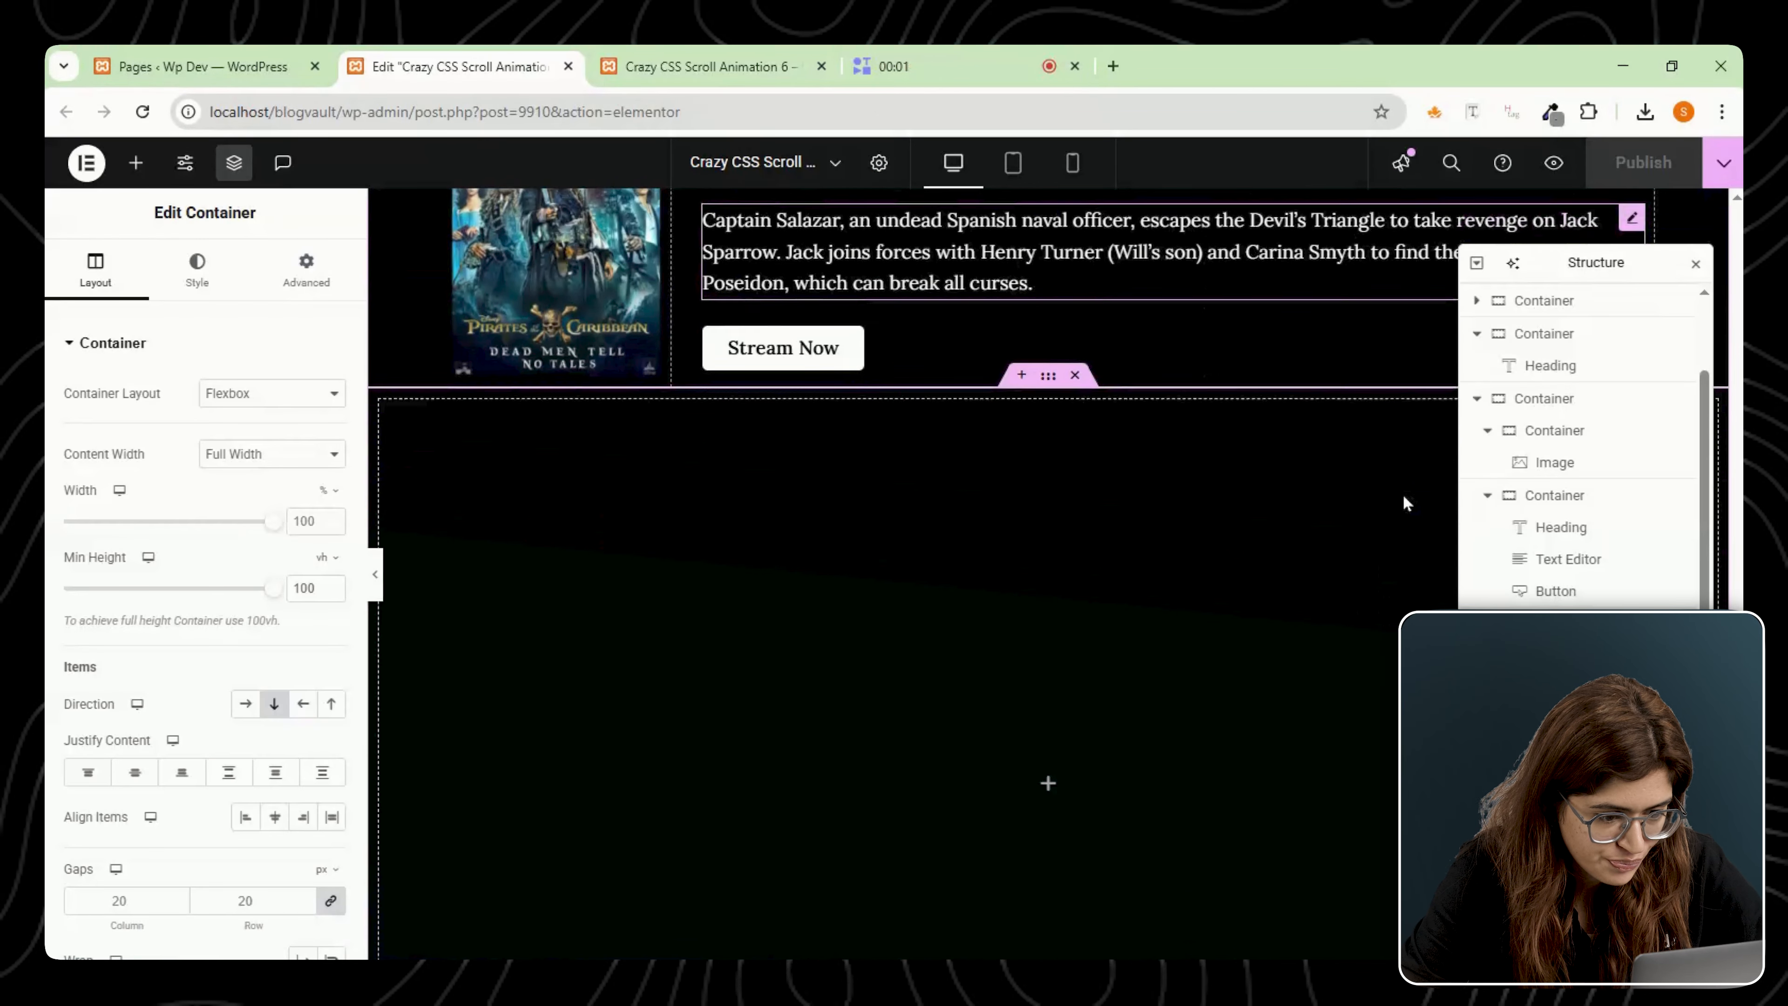
scroll(1336, 489, "down", 3)
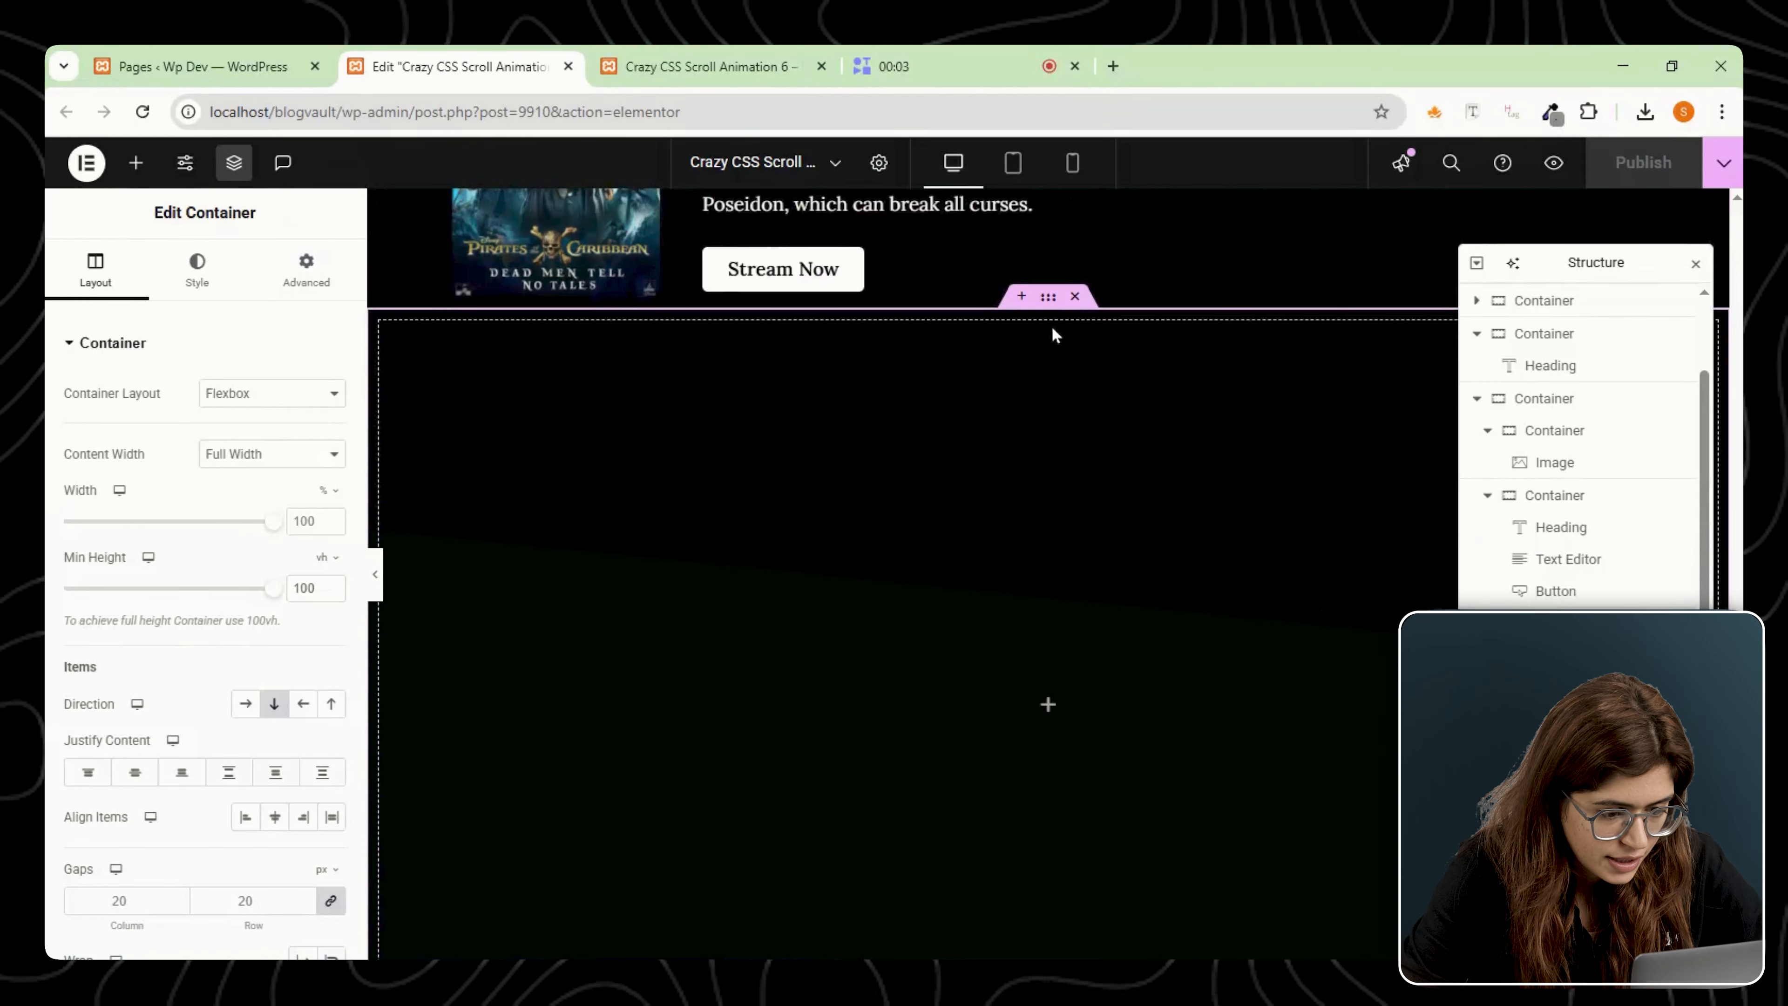
left_click(305, 285)
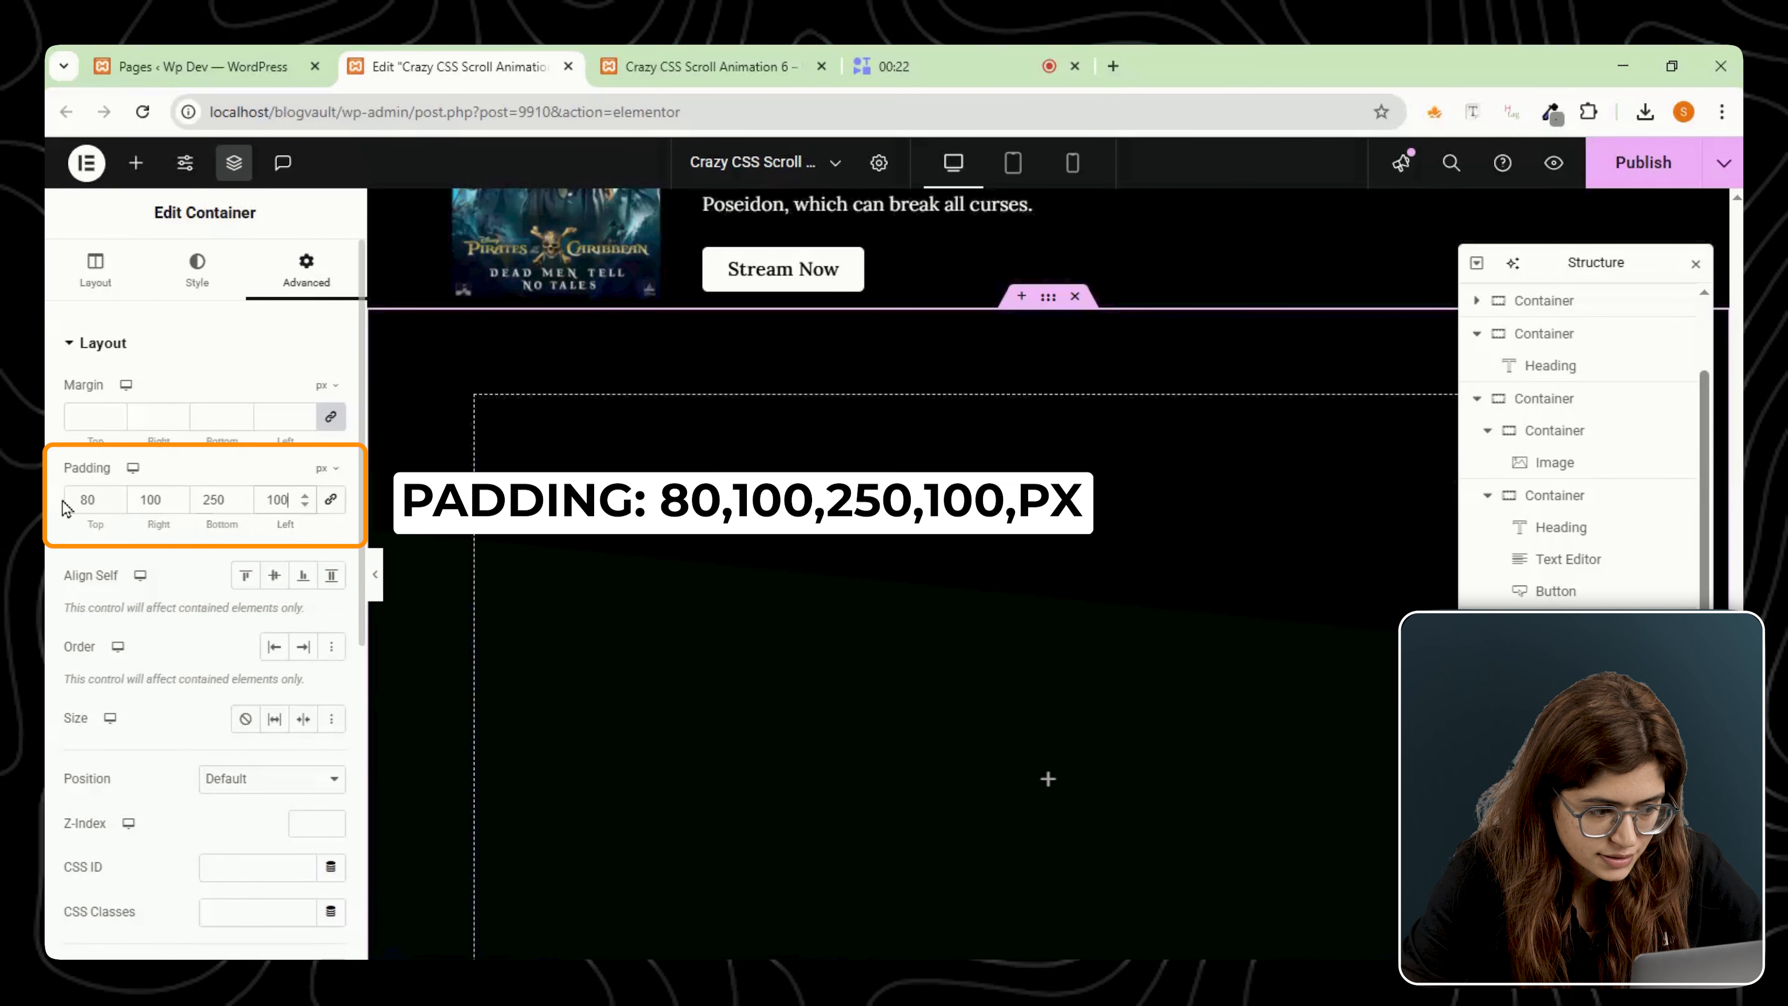
Add a centred FEATURING heading to the empty container and give it the CSS class blur-text.
left_click(136, 163)
left_click(125, 705)
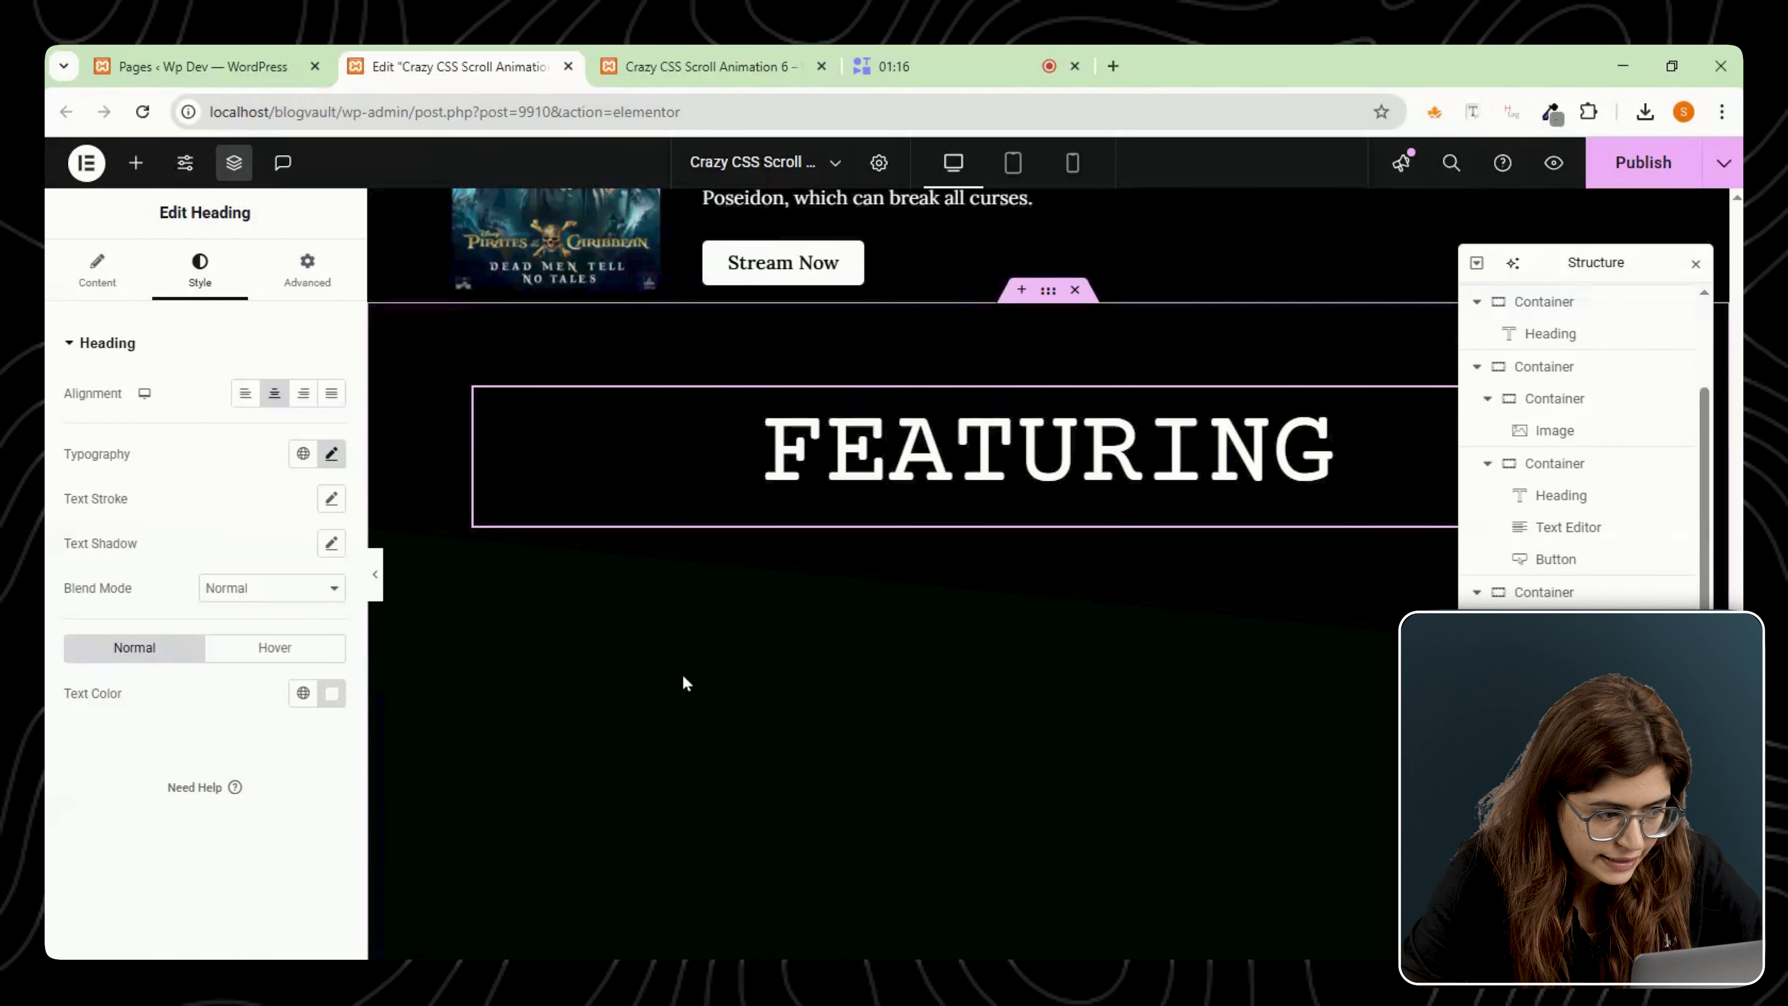
left_click(307, 271)
scroll(149, 705, "down", 2)
left_click(149, 752)
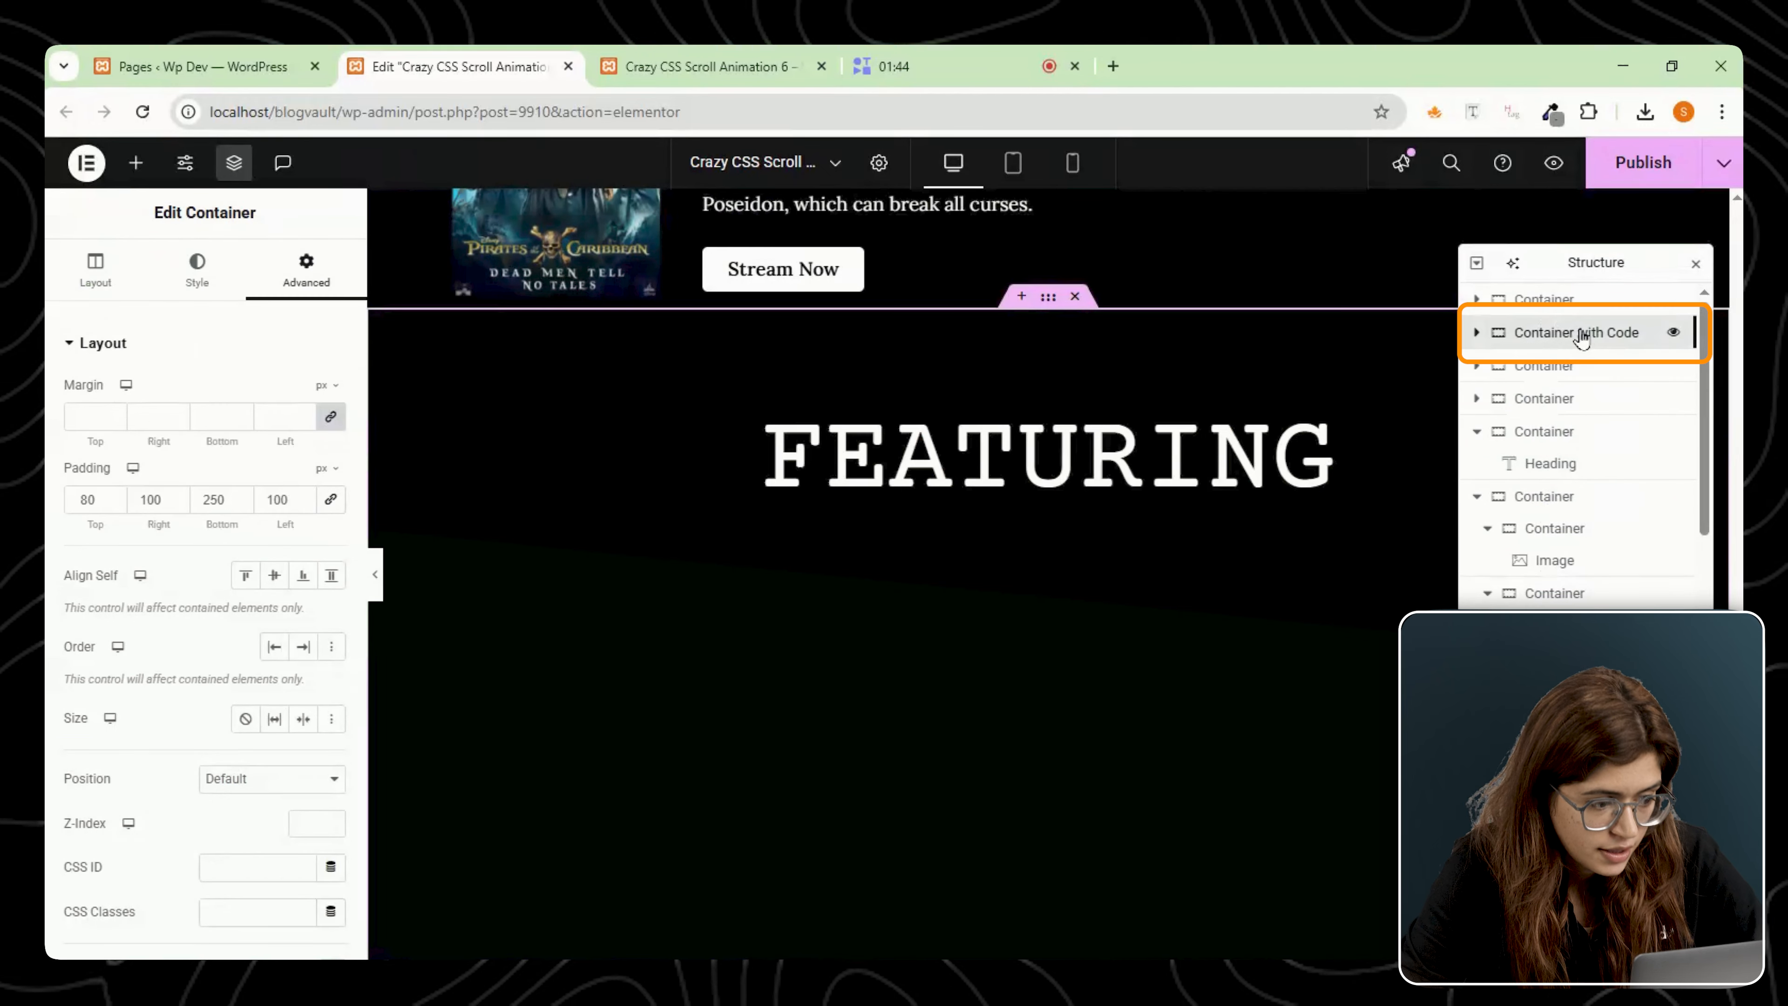
Paste the .blur-text rule and blurOnScroll keyframes into the custom CSS of Container with Code, and check the Featuring heading's blur while scrolling.
left_click(1595, 335)
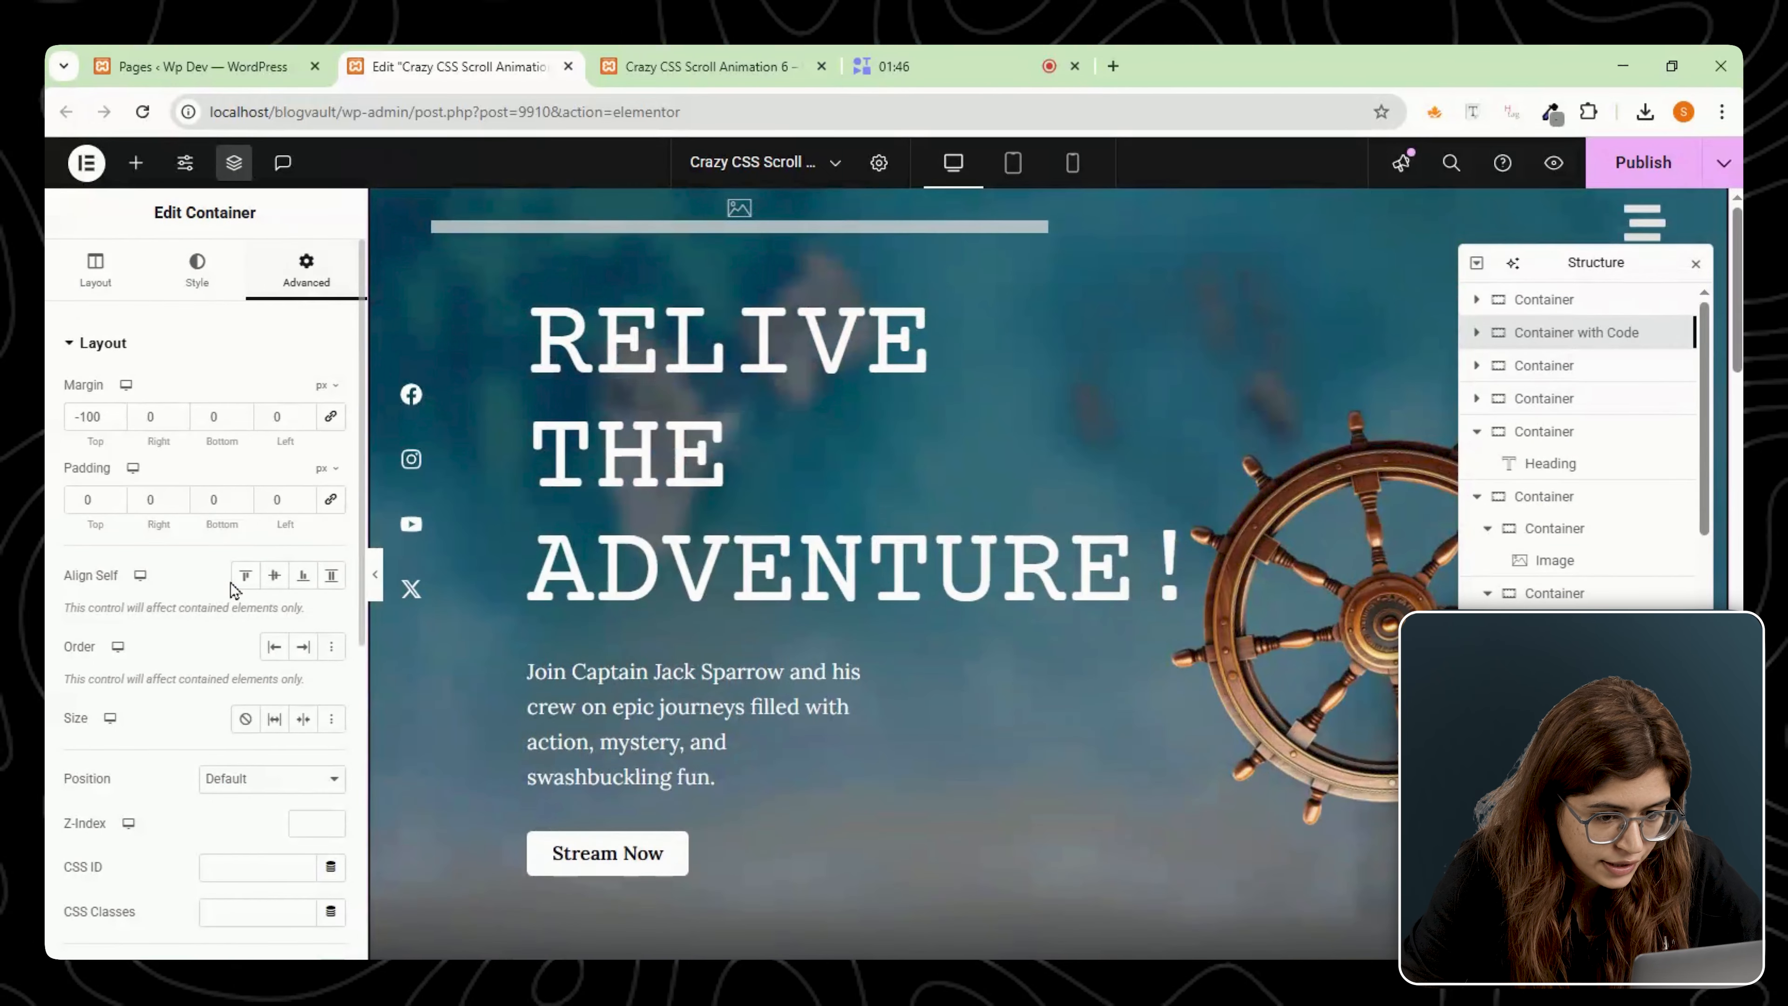
scroll(251, 758, "down", 5)
left_click(154, 705)
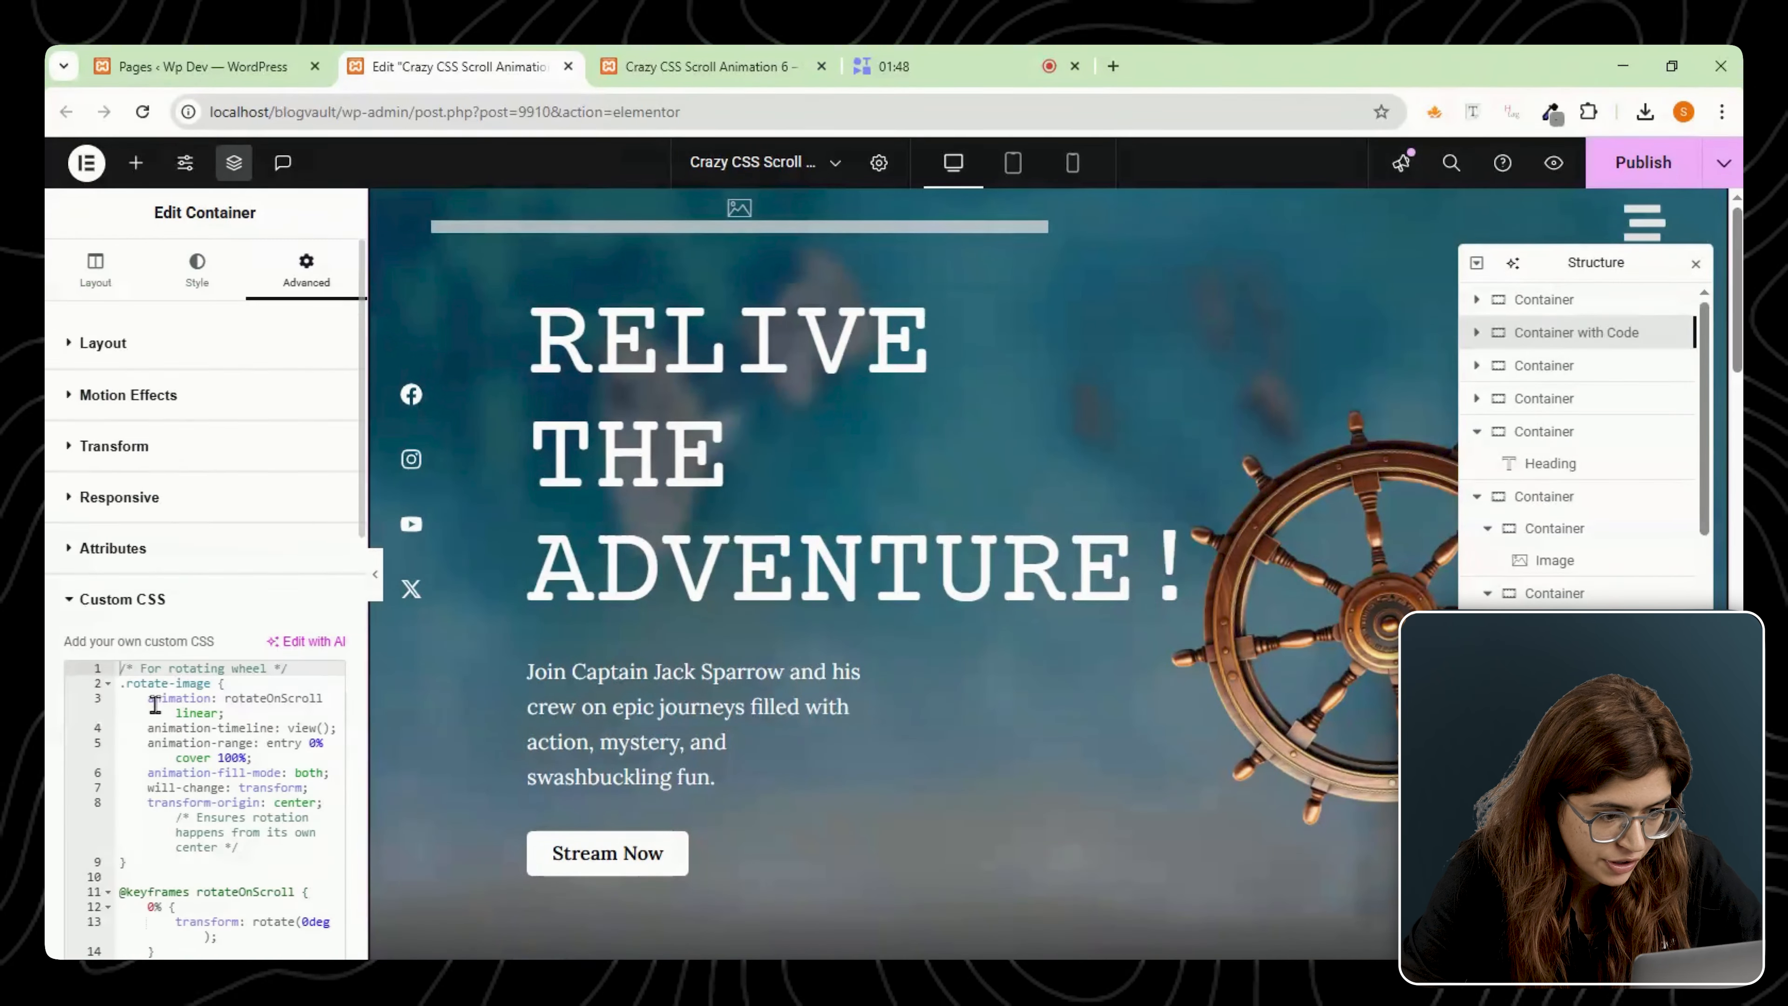
scroll(204, 634, "down", 10)
left_click(142, 676)
right_click(142, 674)
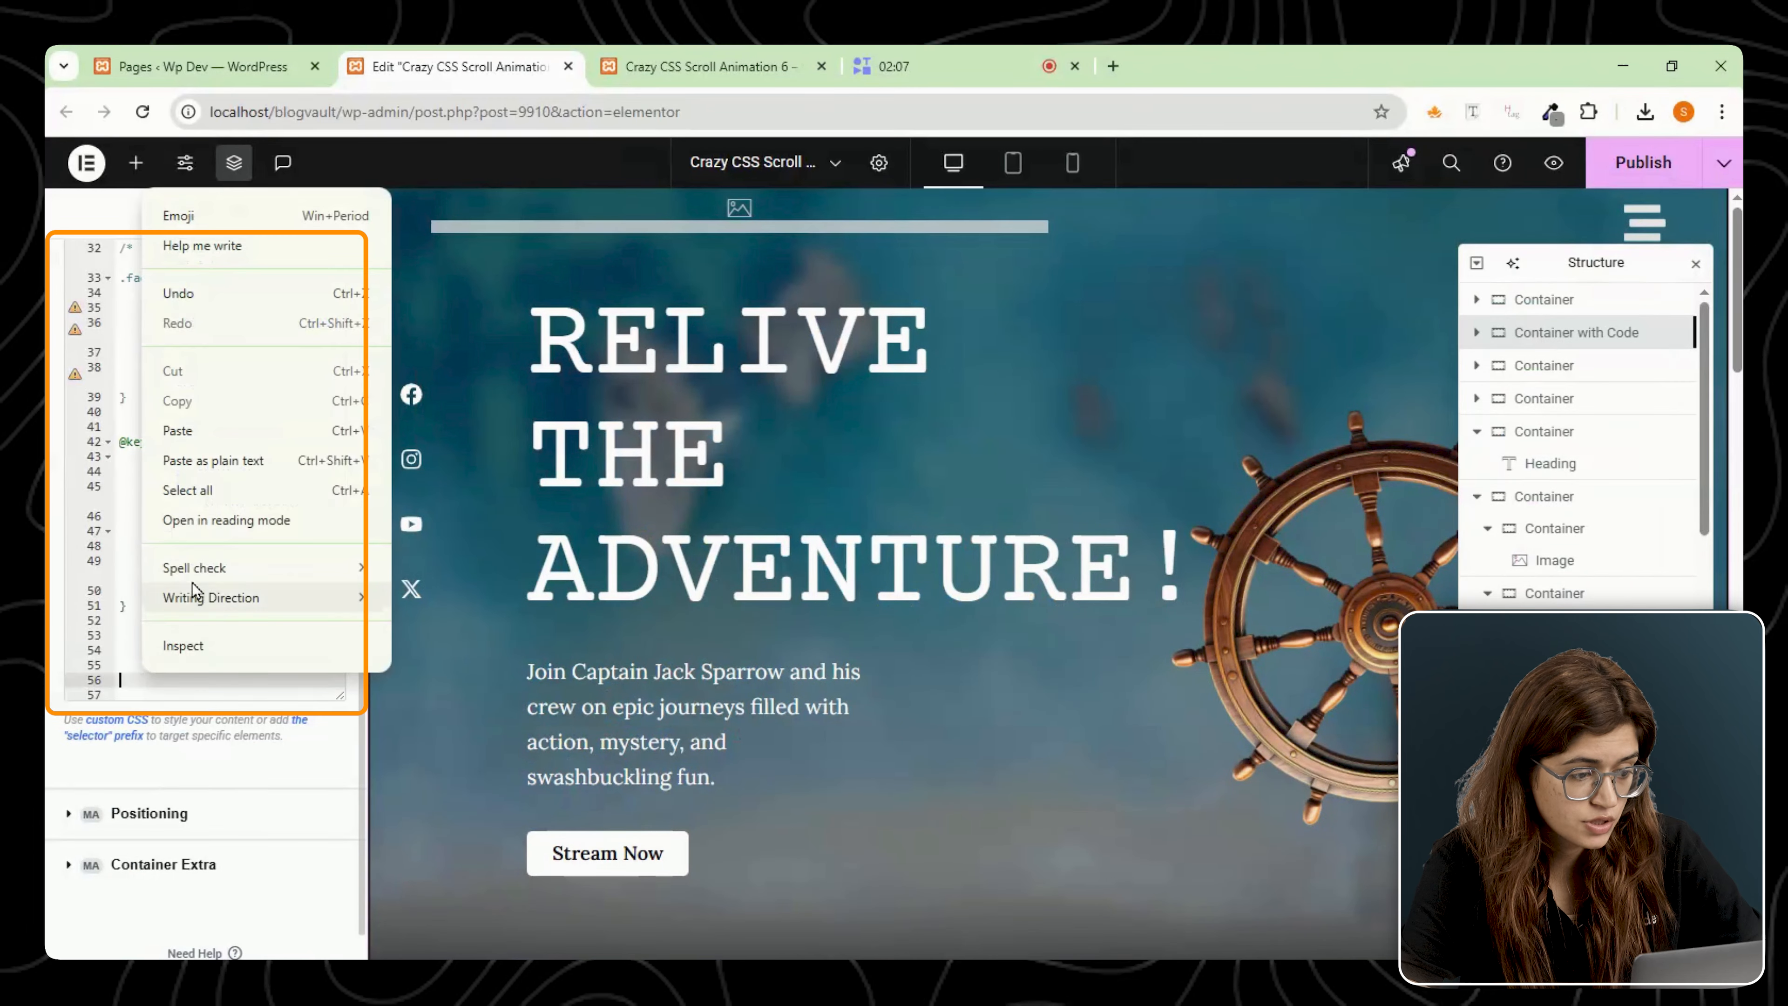
left_click(177, 430)
scroll(224, 738, "down", 3)
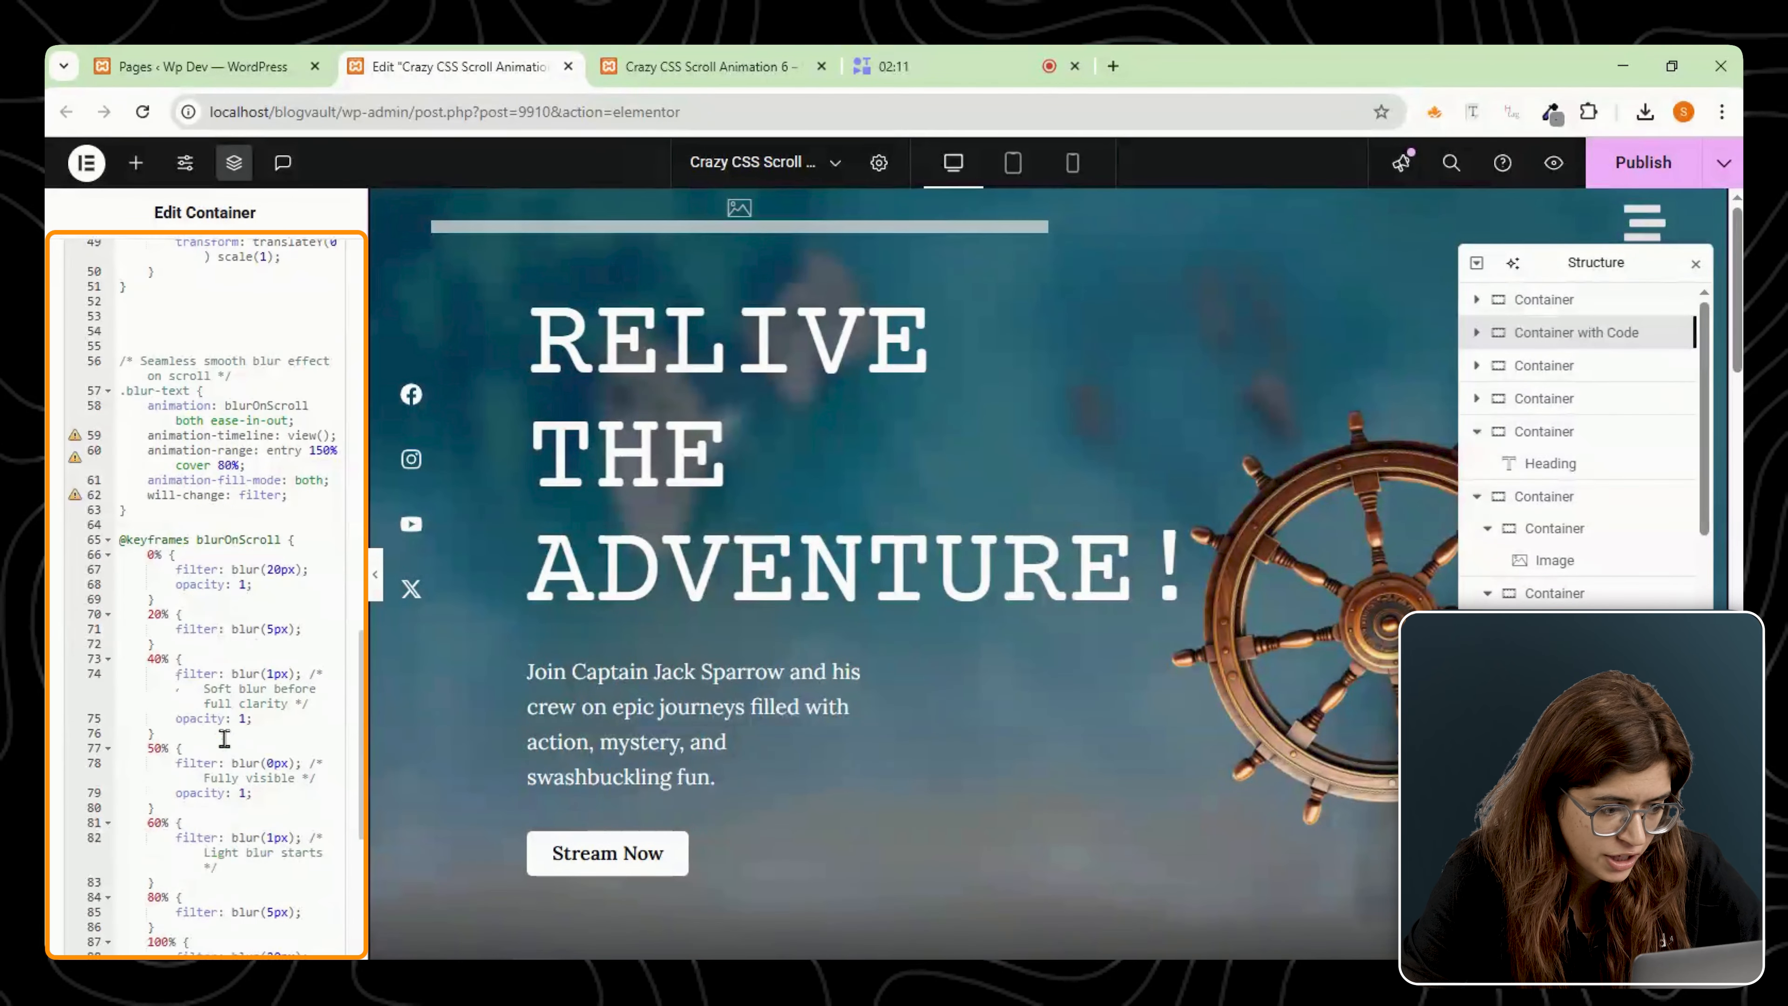
scroll(221, 725, "down", 2)
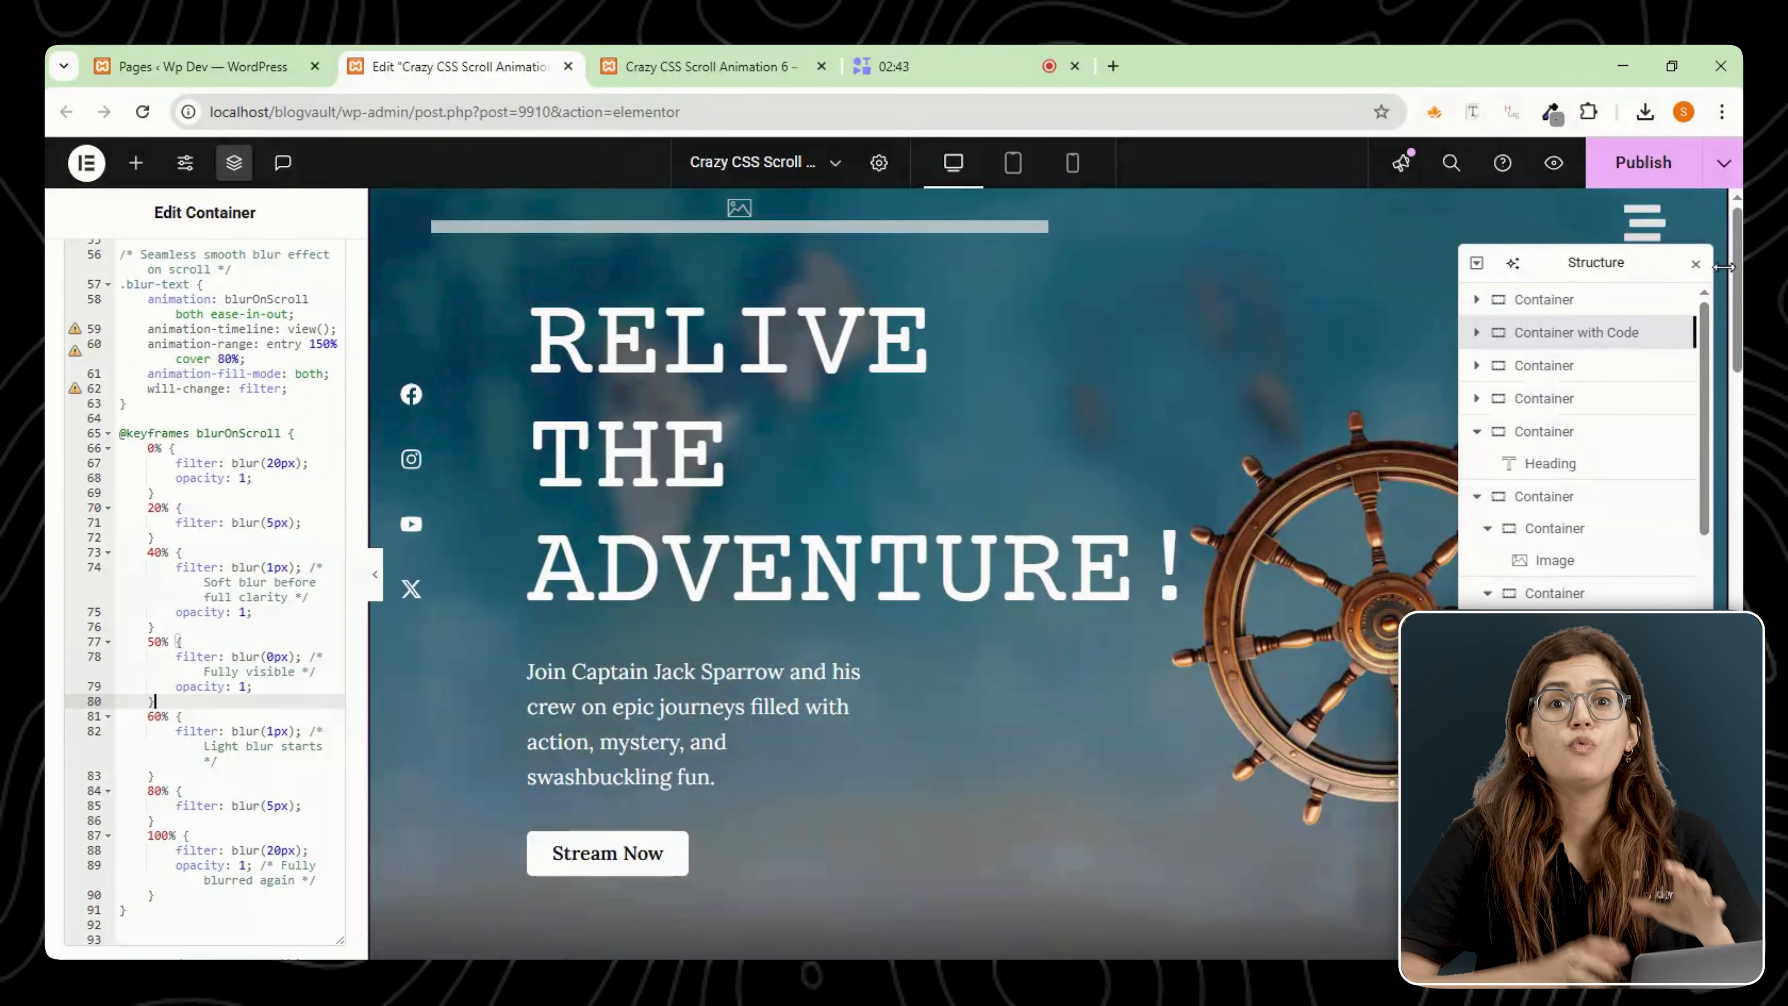
scroll(908, 564, "down", 15)
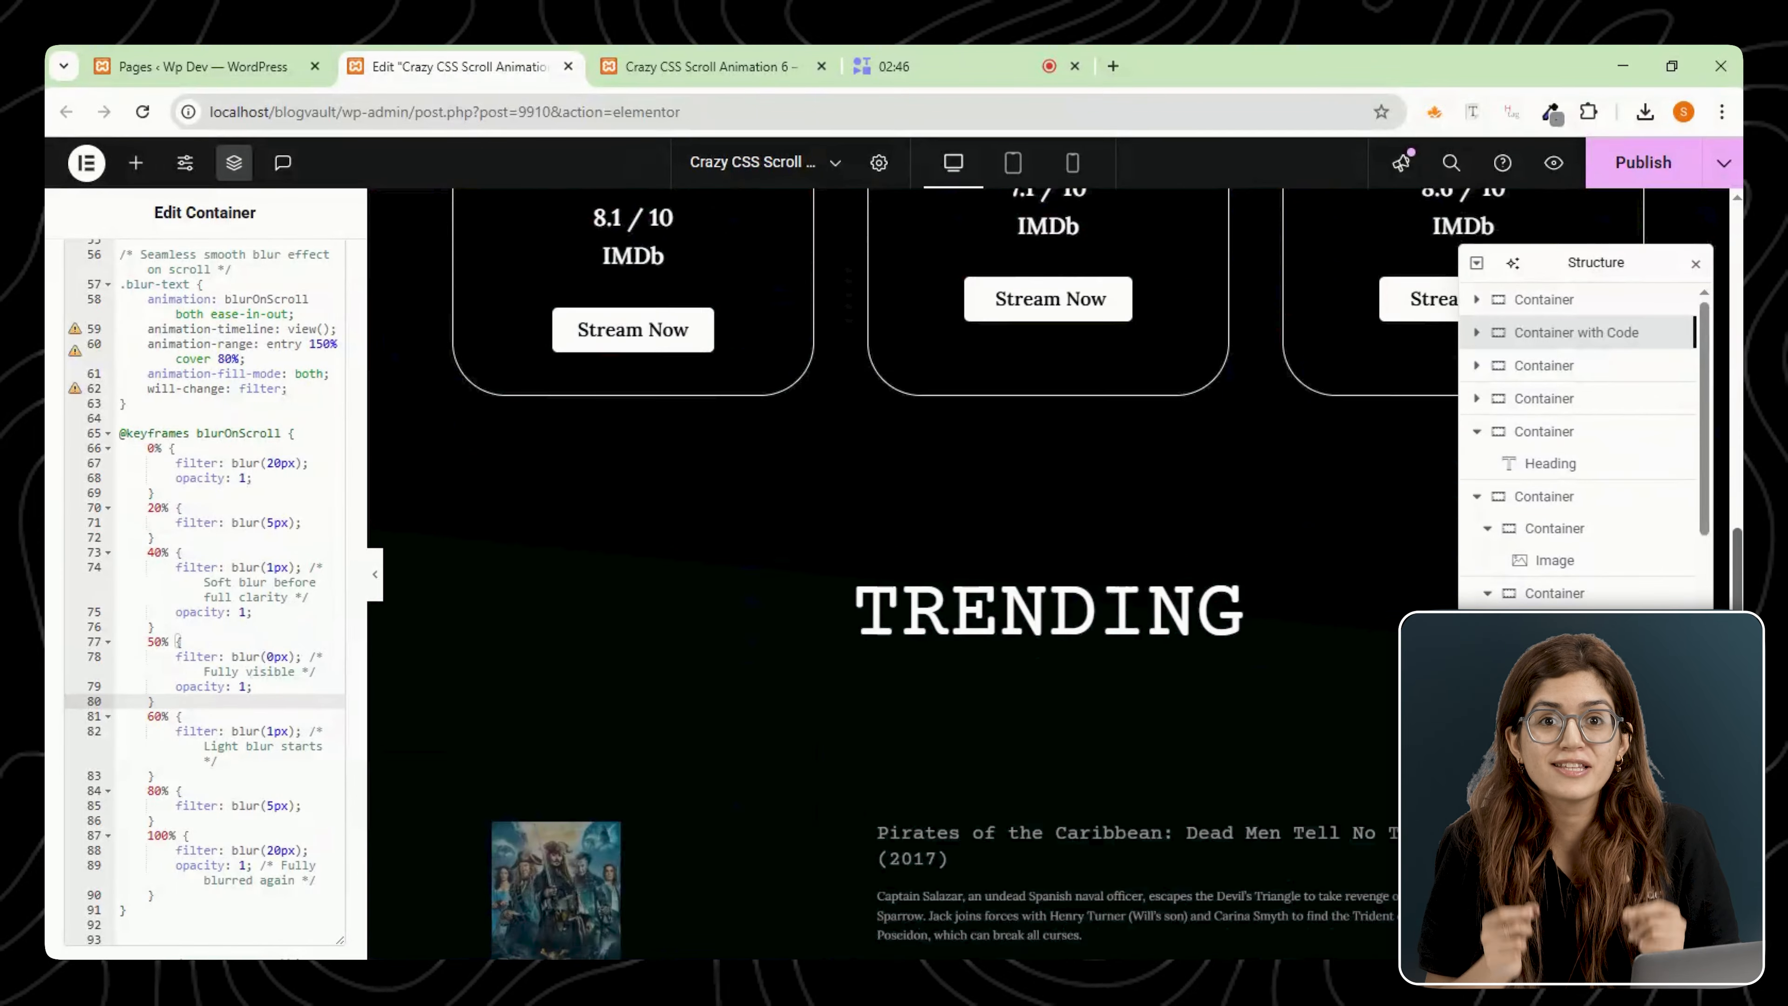
scroll(908, 563, "down", 8)
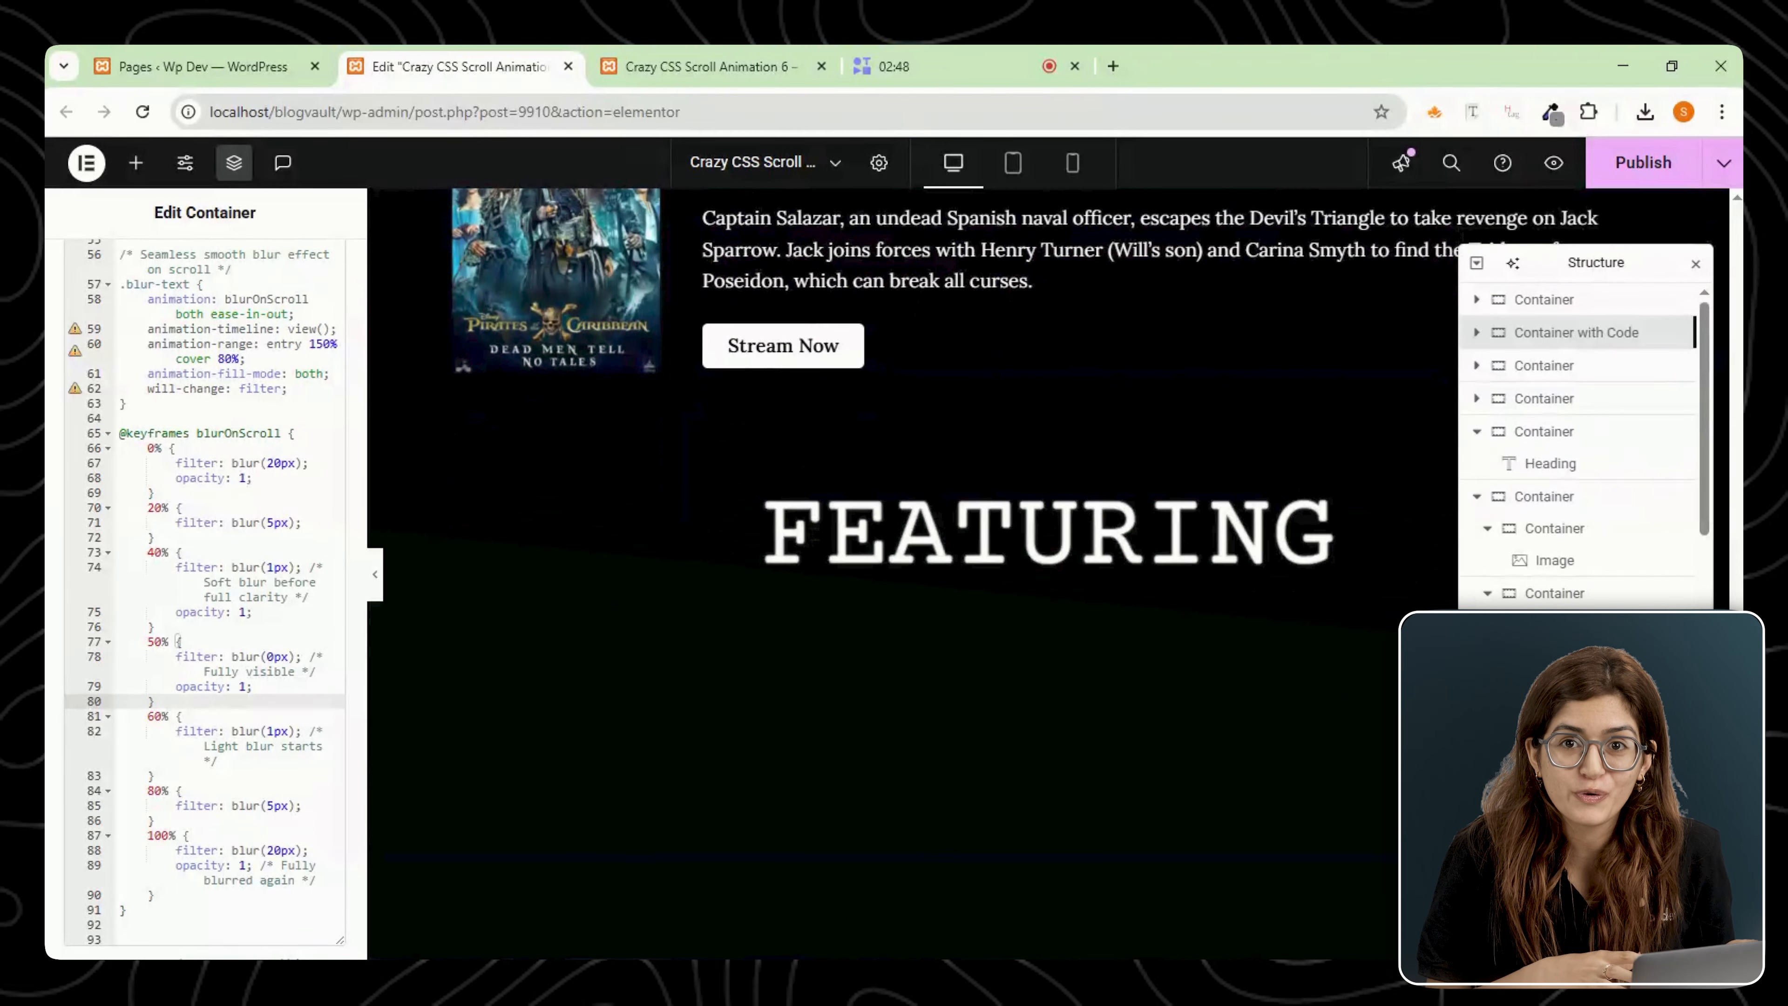
scroll(908, 564, "up", 5)
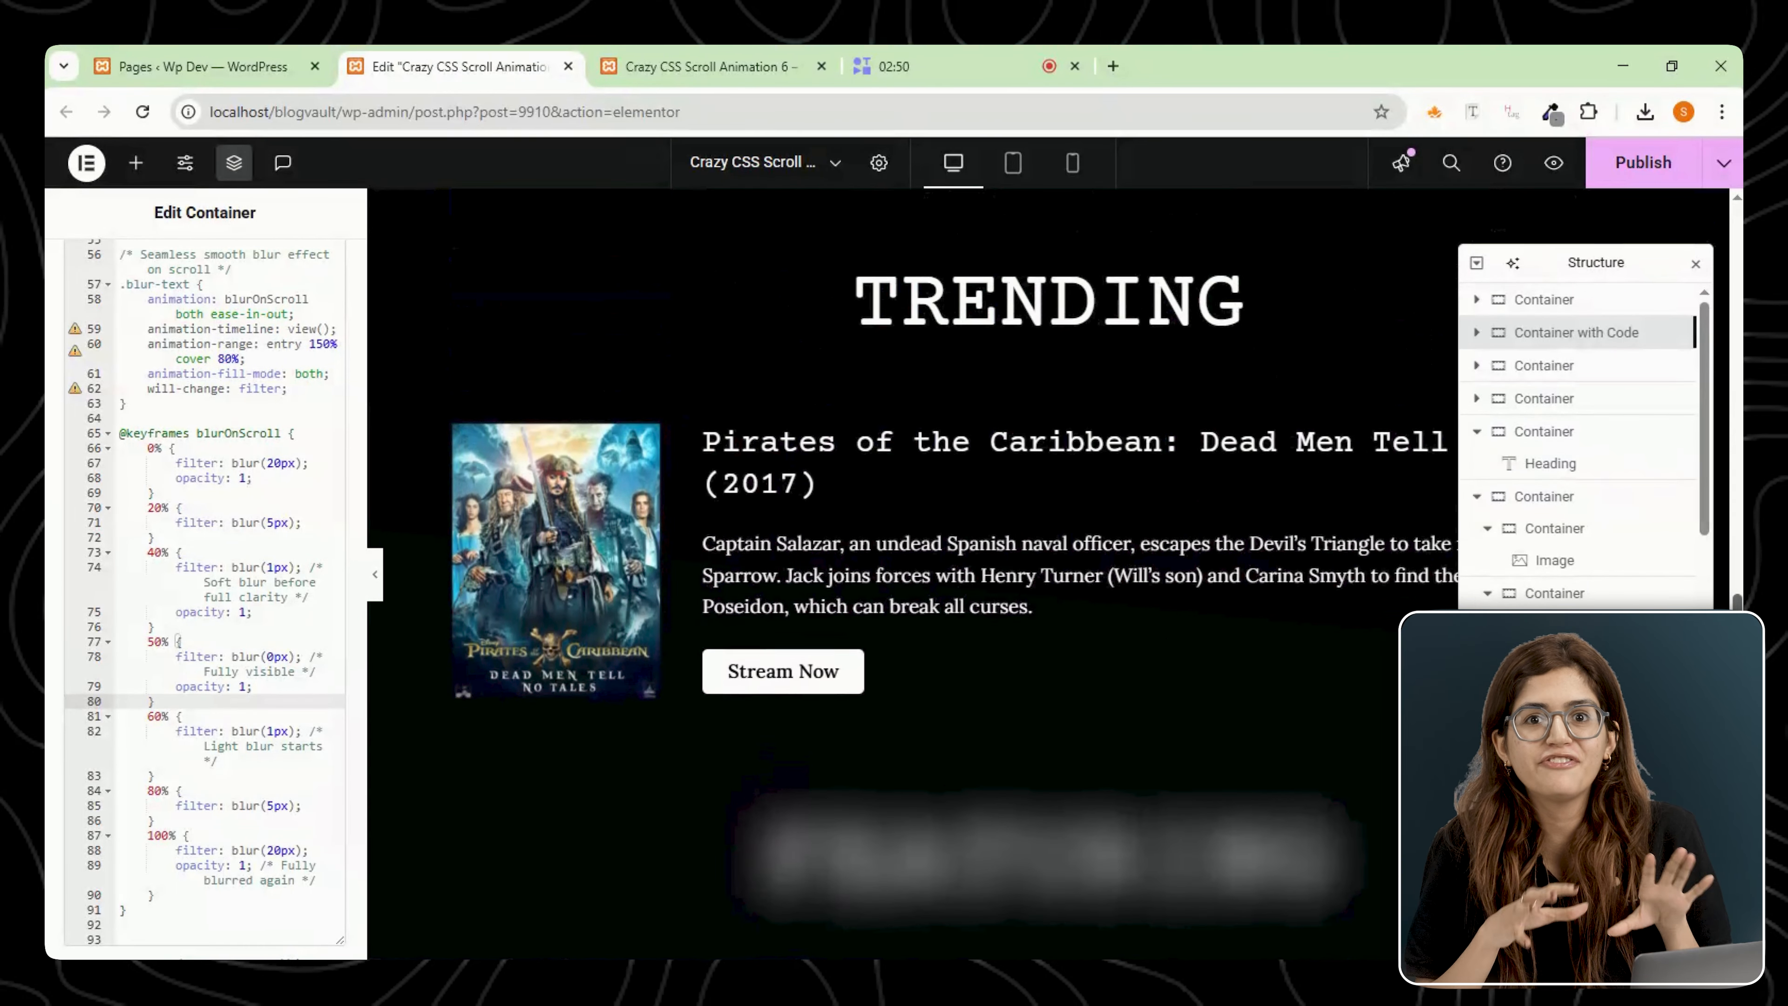
scroll(908, 563, "down", 5)
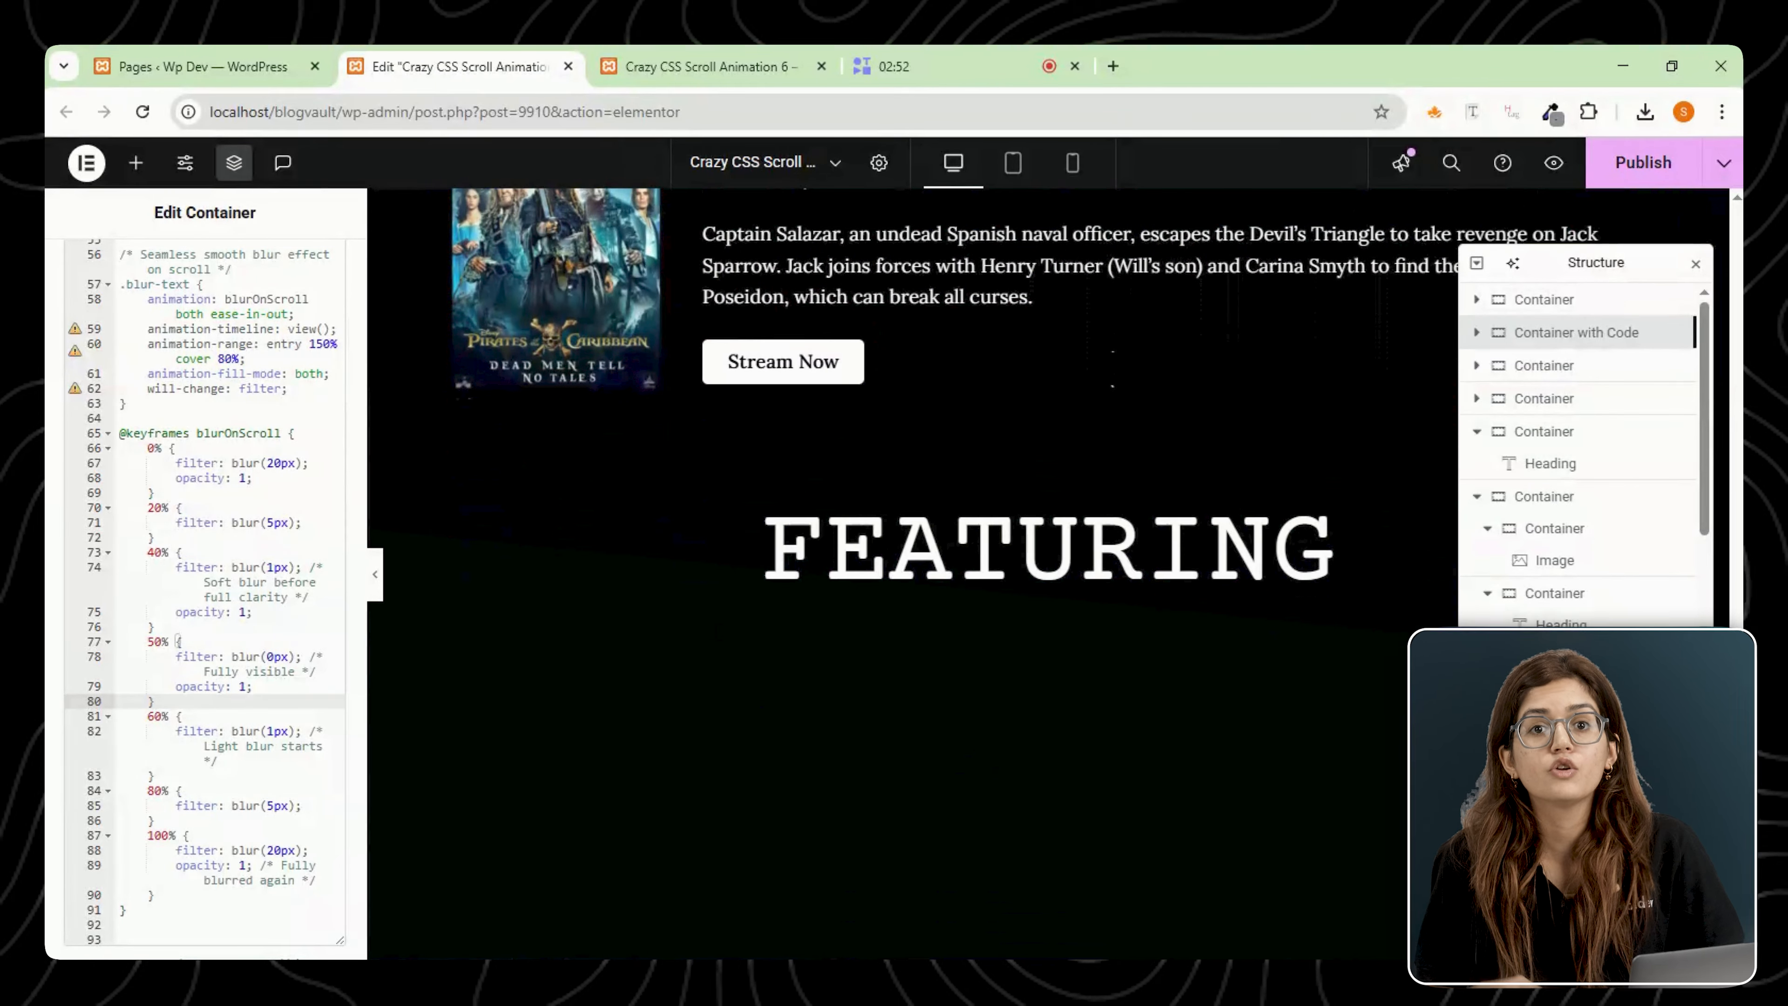
Duplicate the Featuring heading five times for the cast names, ending with Kevin McNally at a left padding of 30, and publish the page.
left_click(1557, 624)
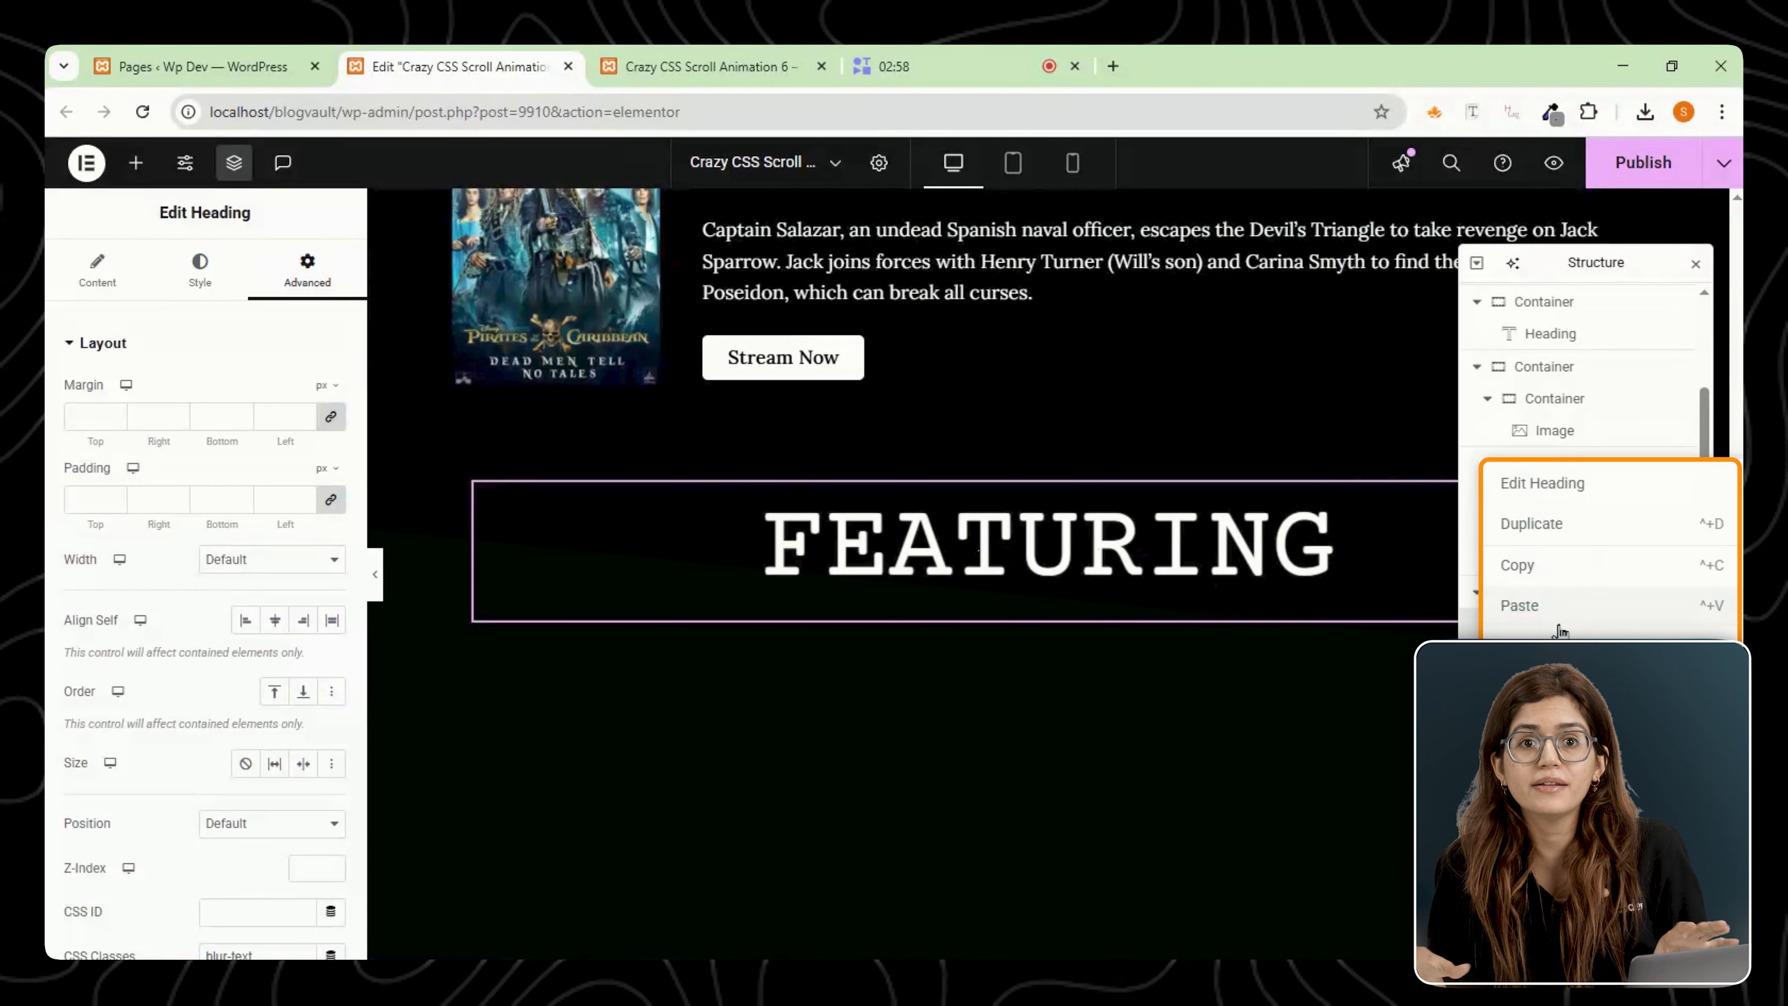
left_click(1533, 524)
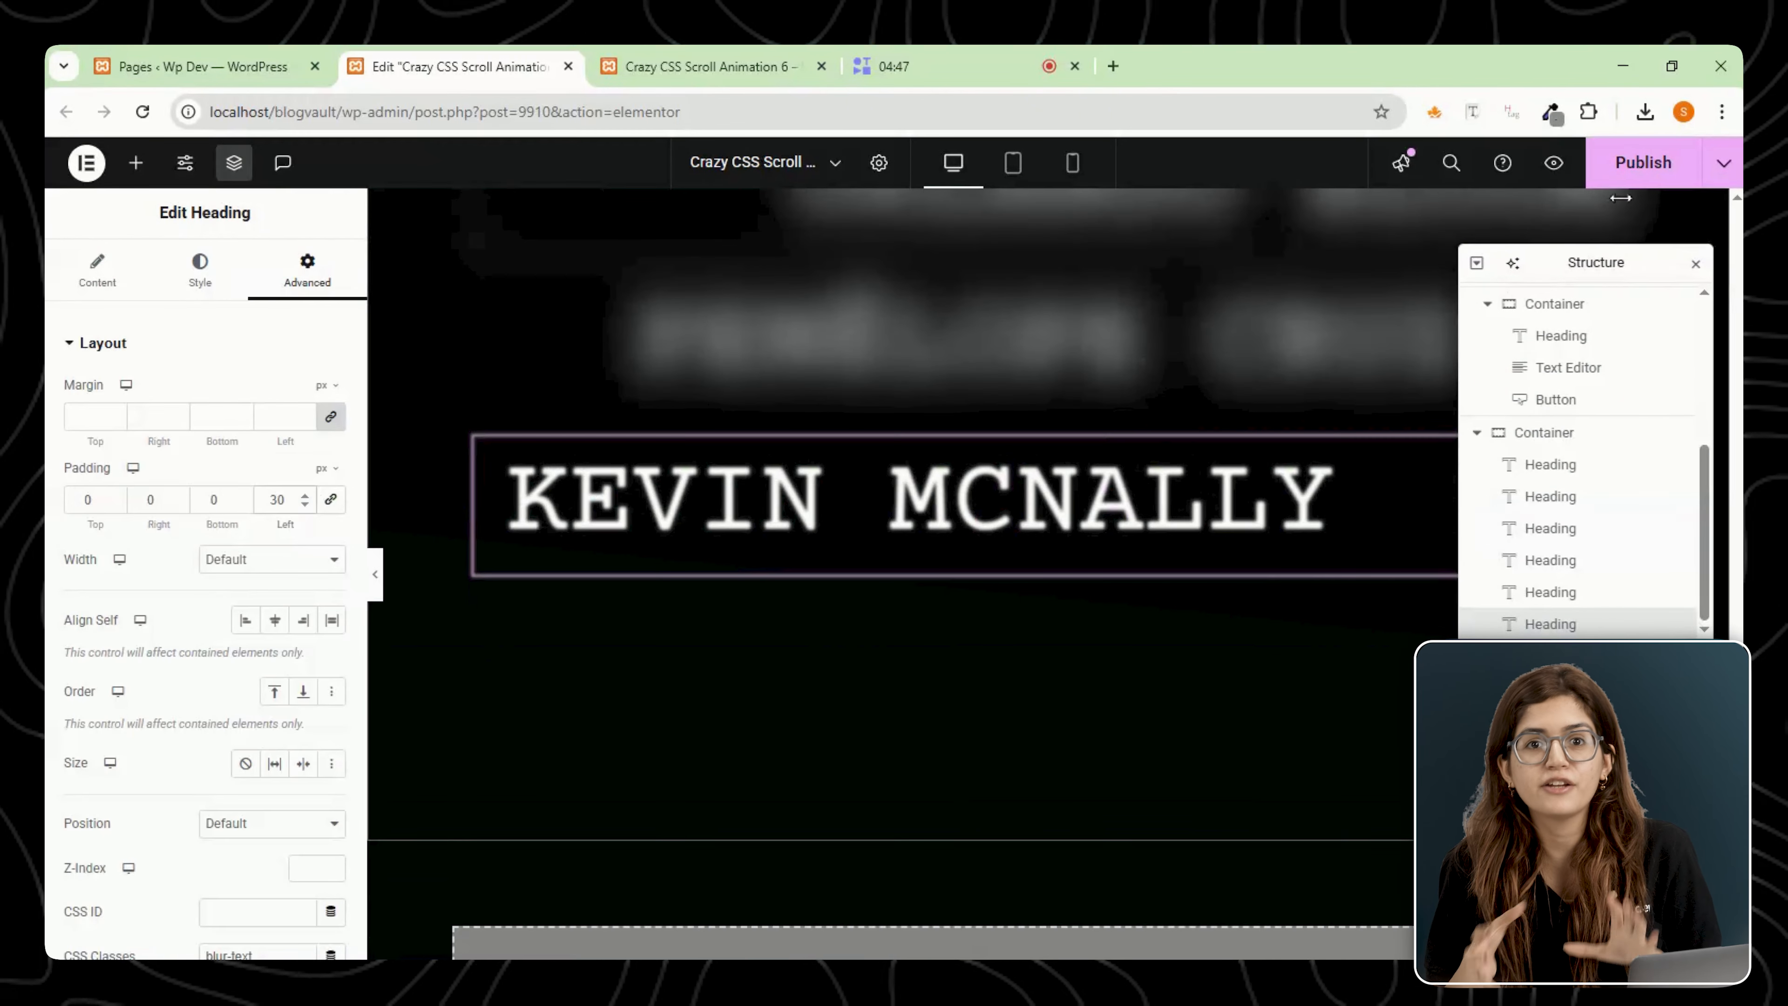
left_click(1628, 181)
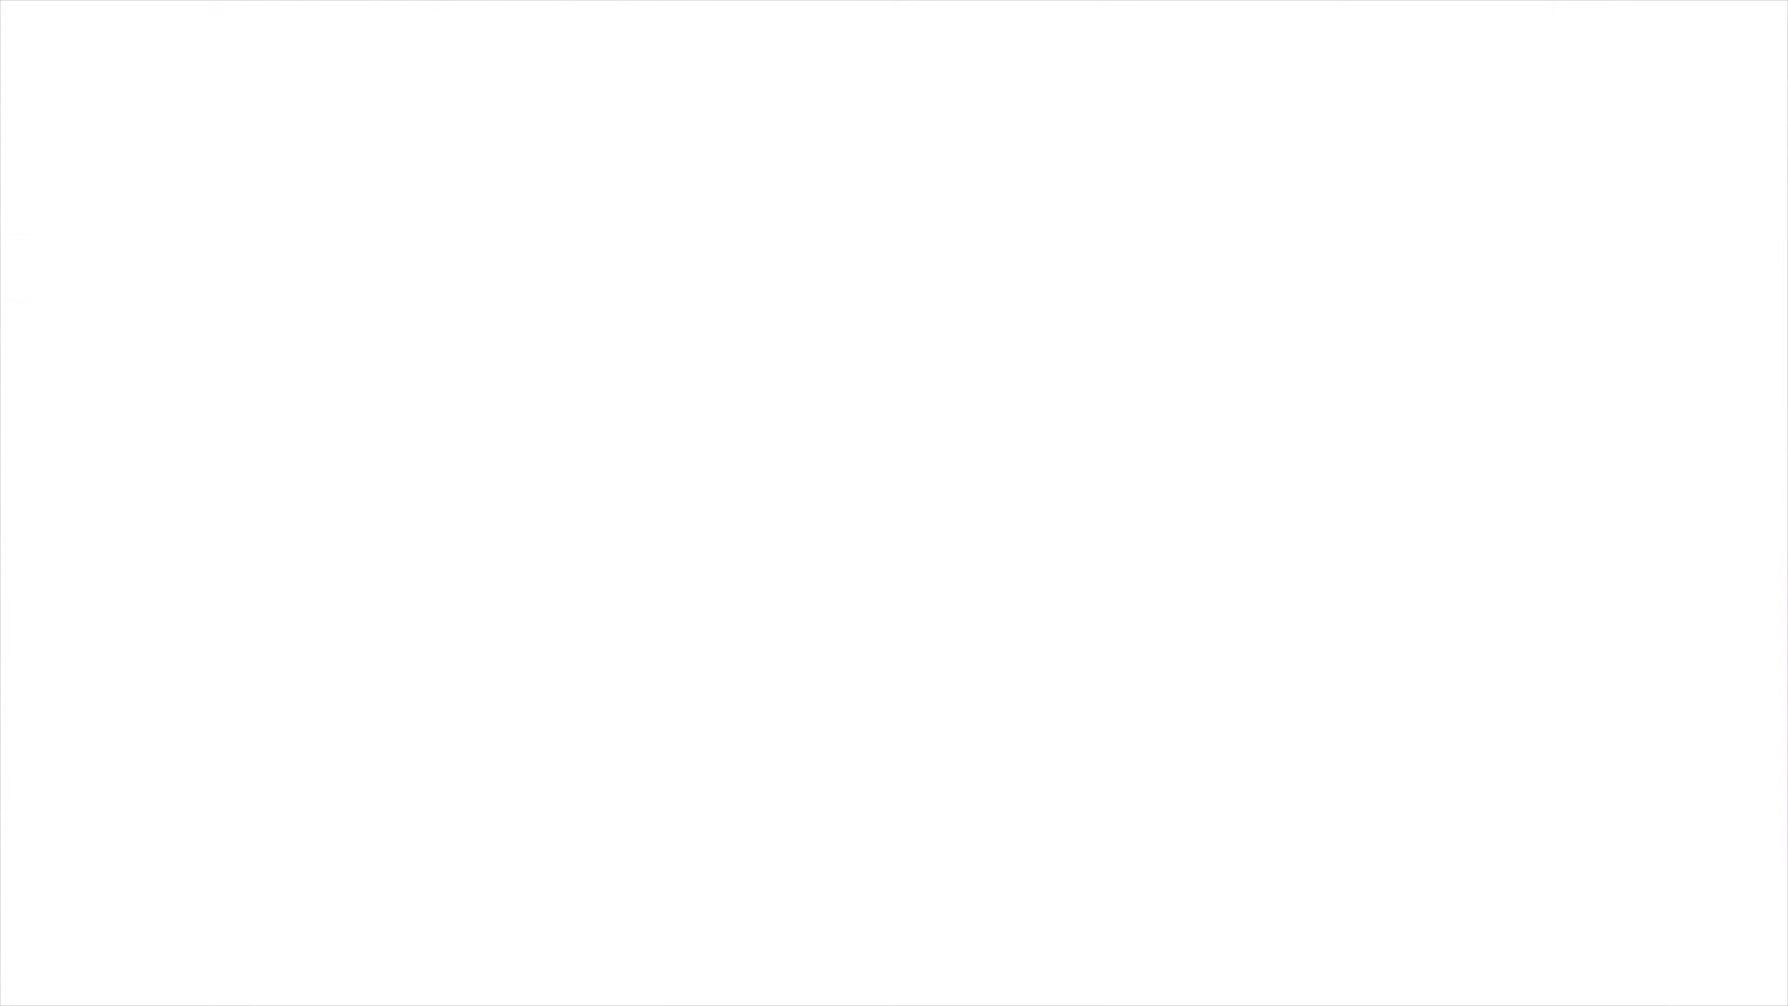
Check on the finished page how the wheel, Collection cards, Trending section and blurred cast names animate while scrolling down and back up.
scroll(887, 514, "down", 5)
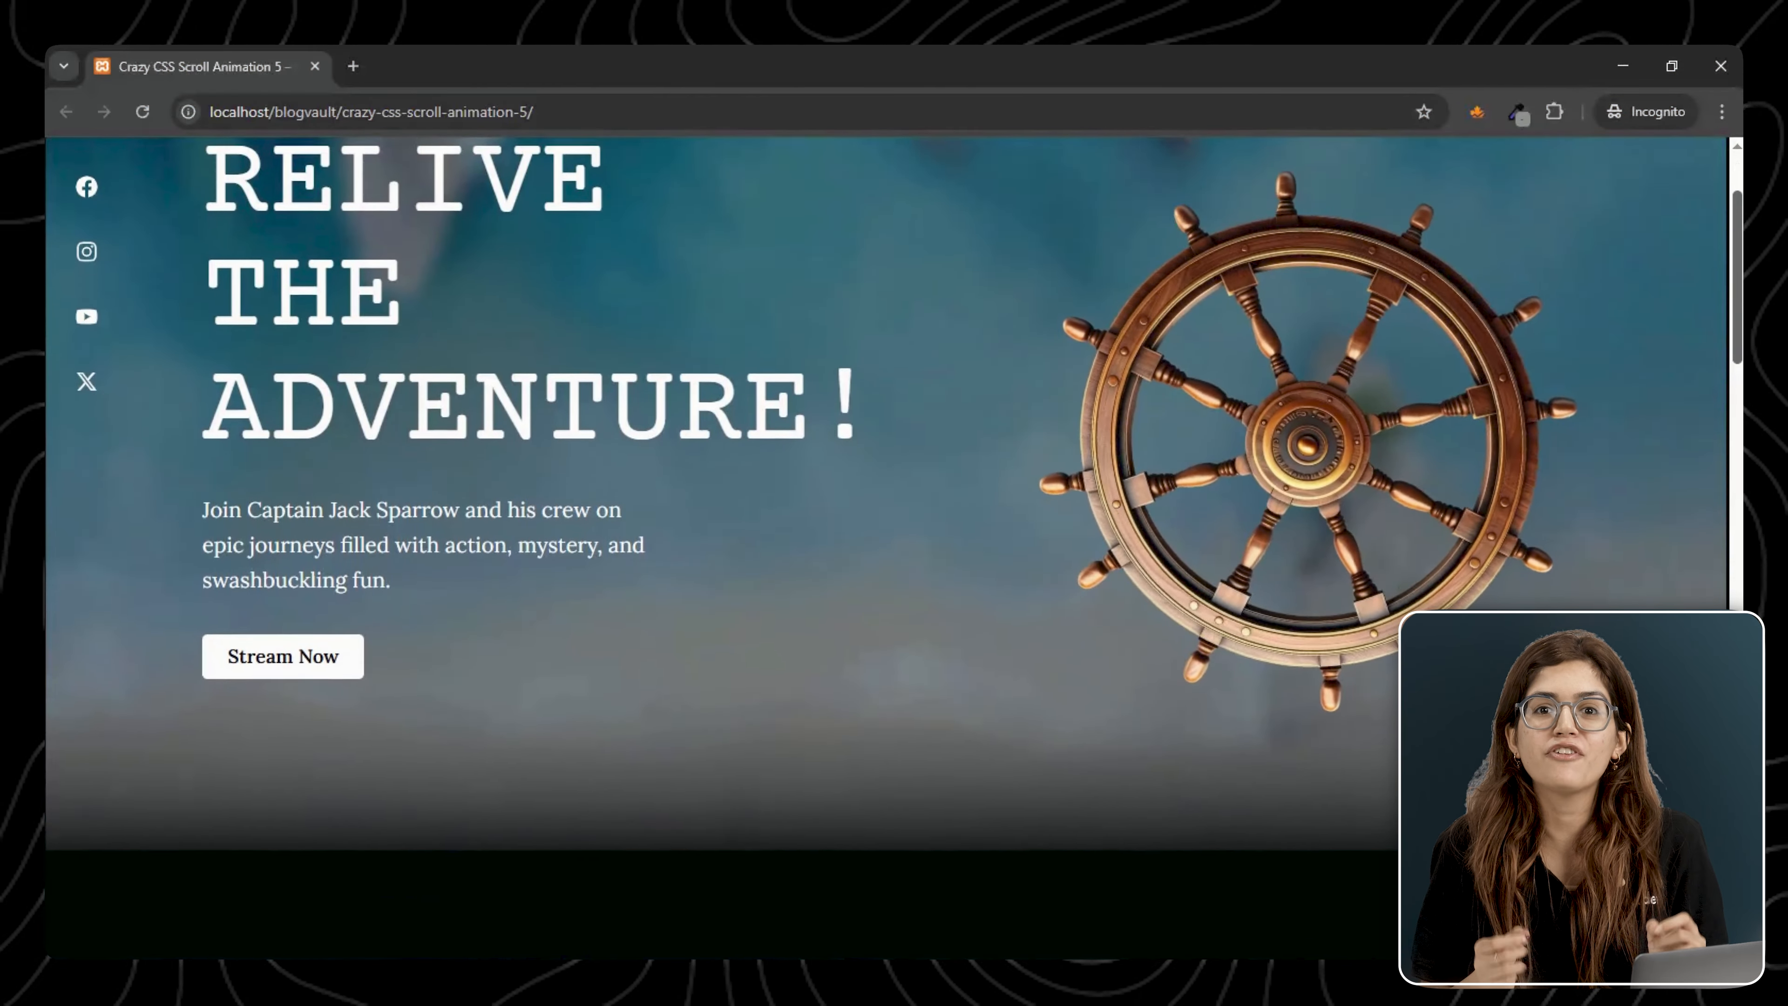
scroll(887, 514, "down", 5)
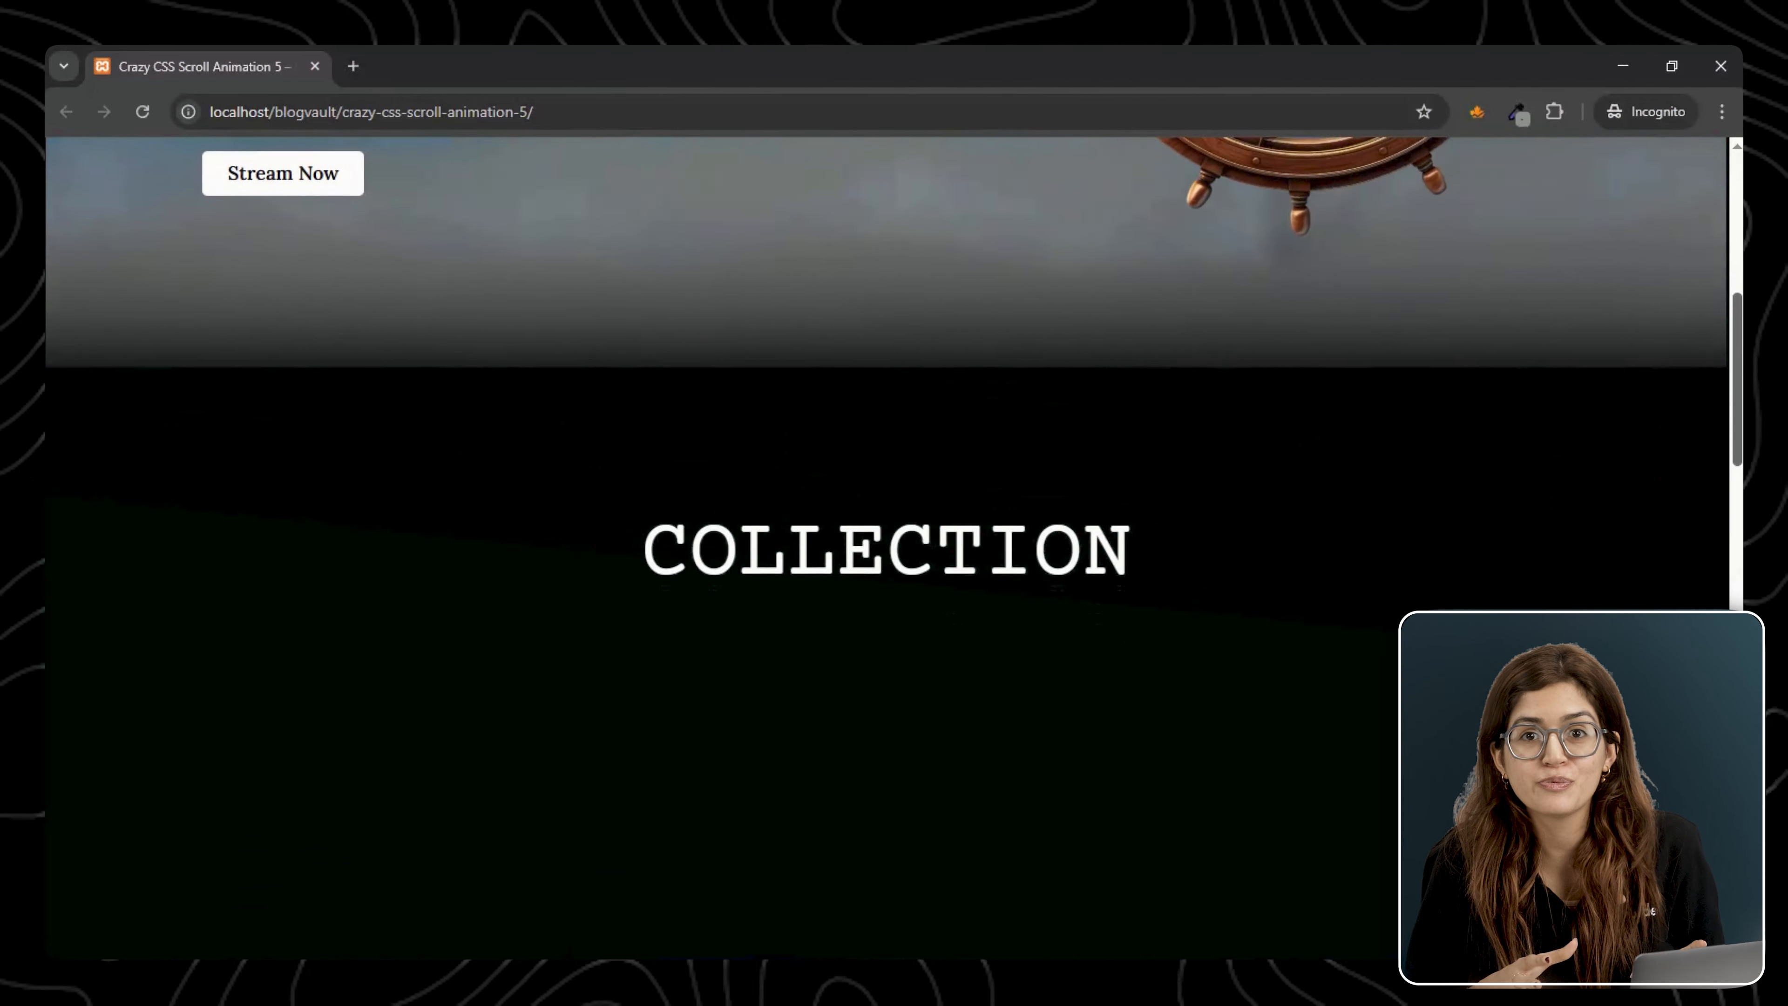
scroll(887, 514, "down", 5)
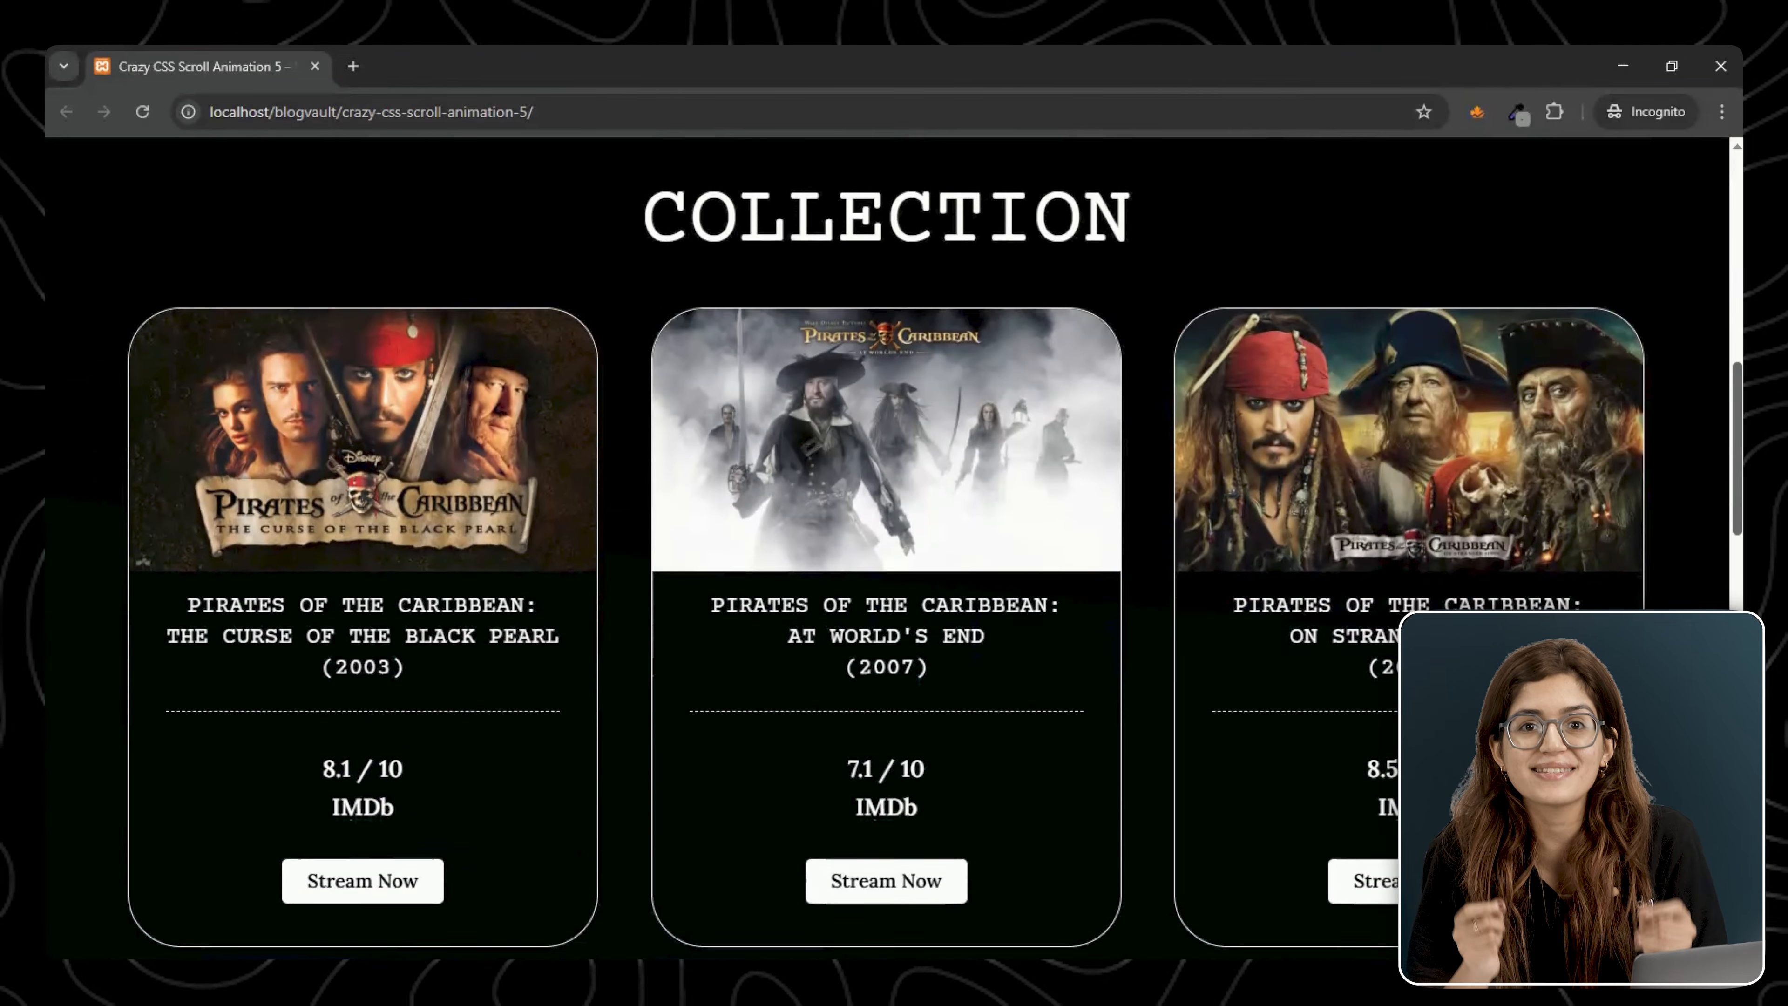
scroll(887, 514, "down", 10)
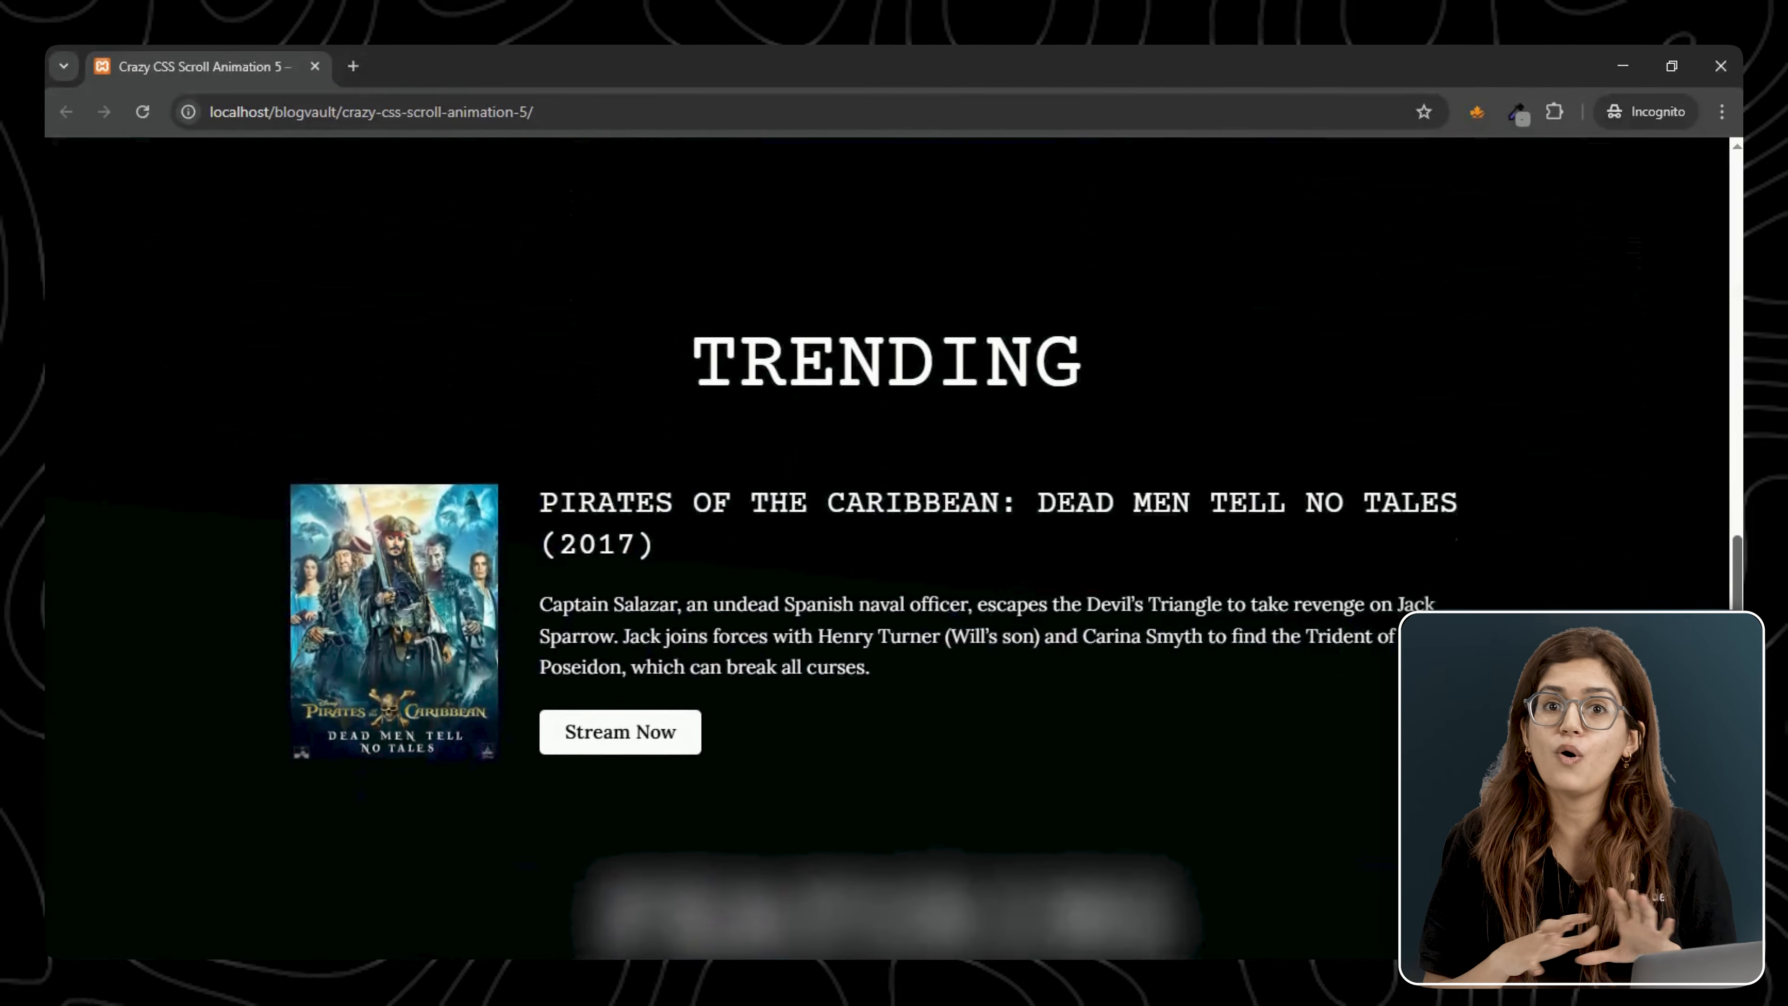
scroll(887, 514, "down", 10)
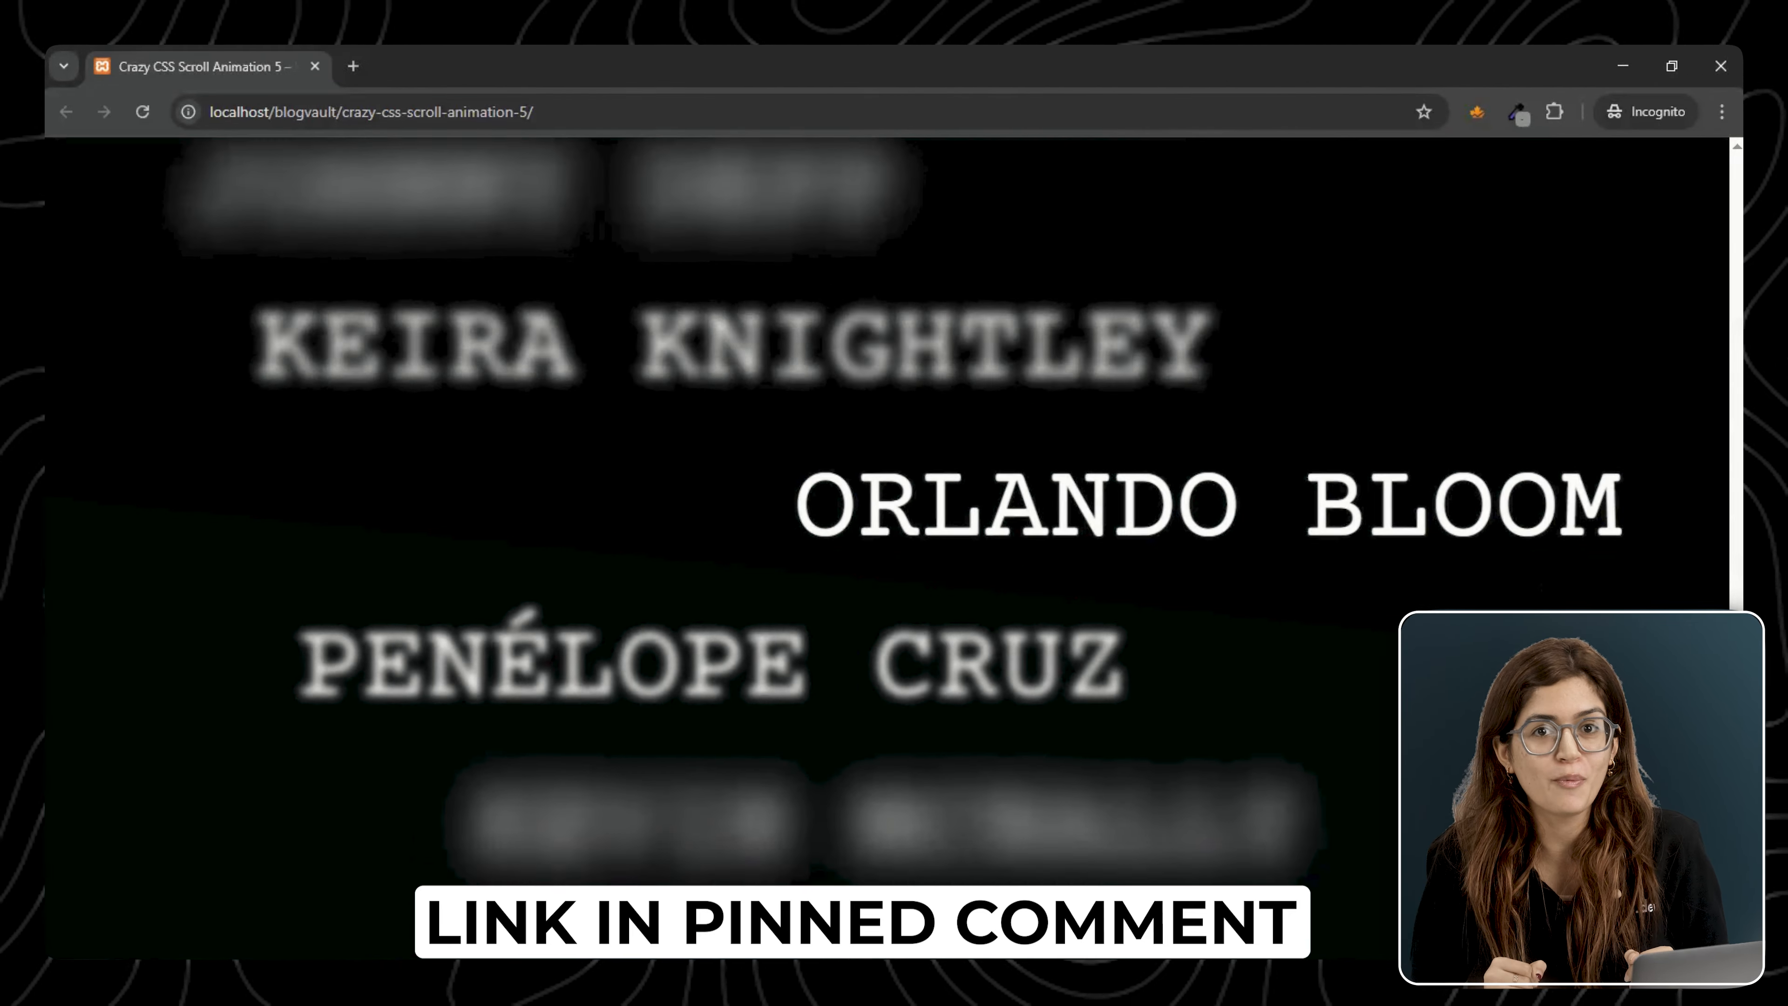
scroll(887, 515, "up", 10)
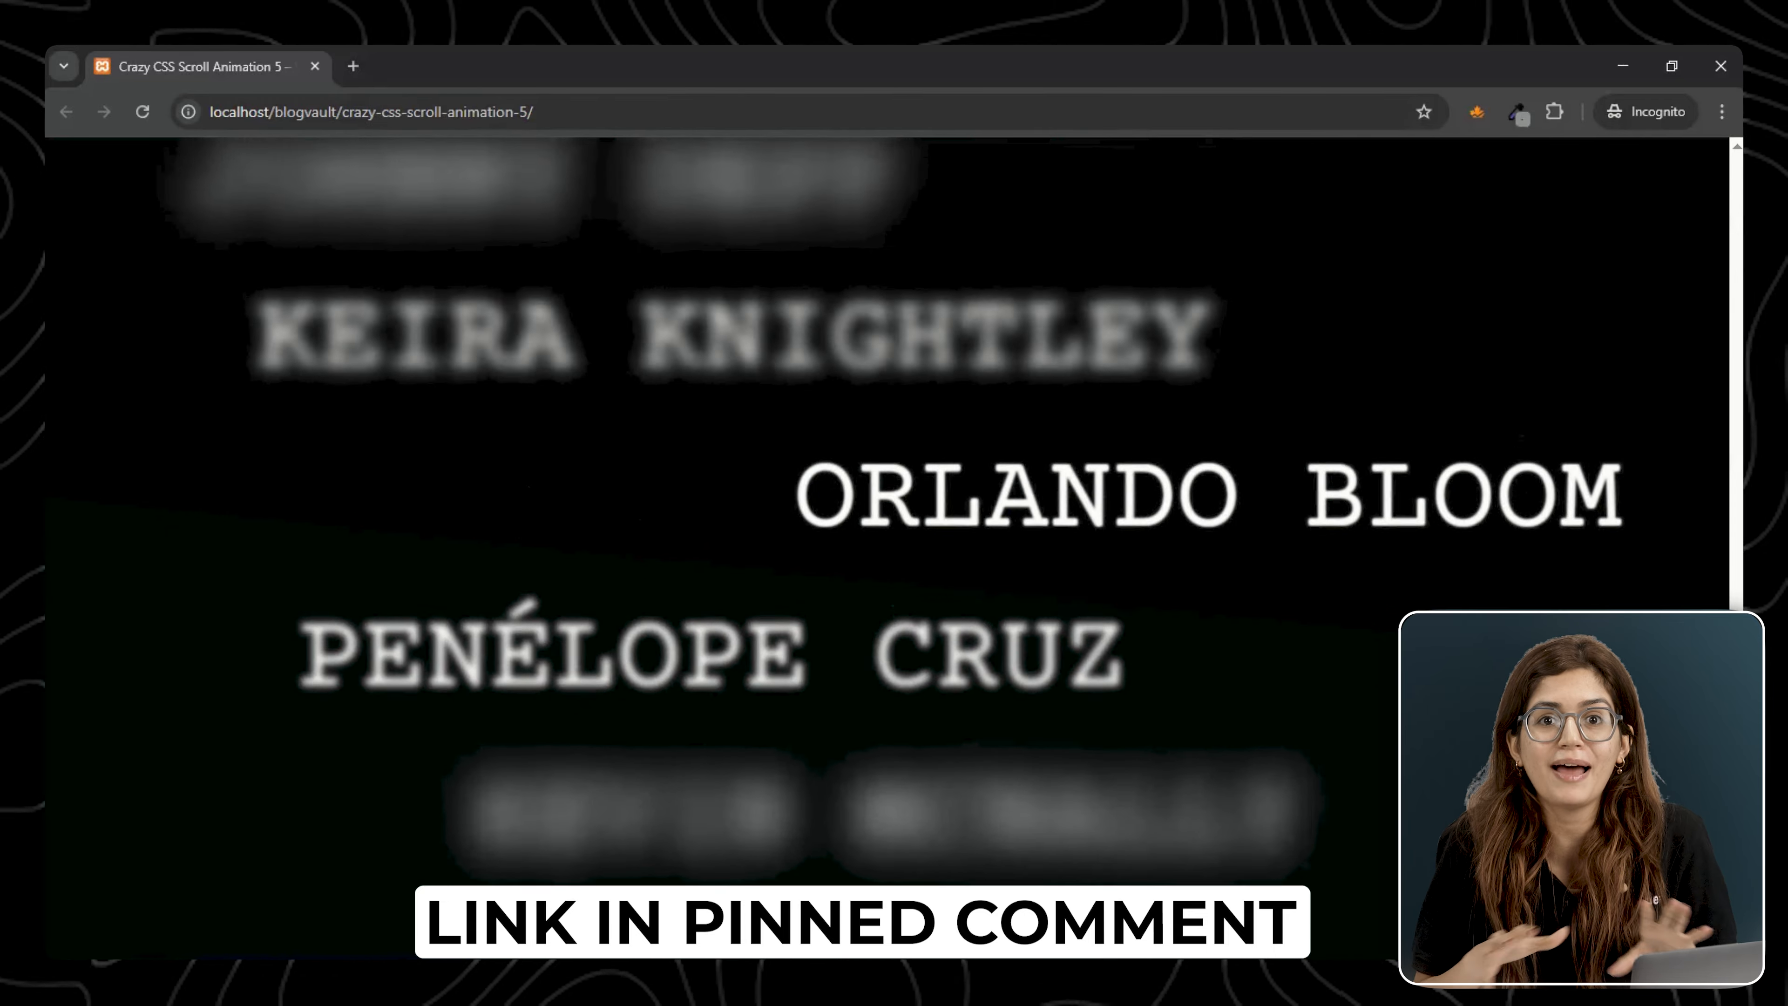
scroll(887, 514, "up", 15)
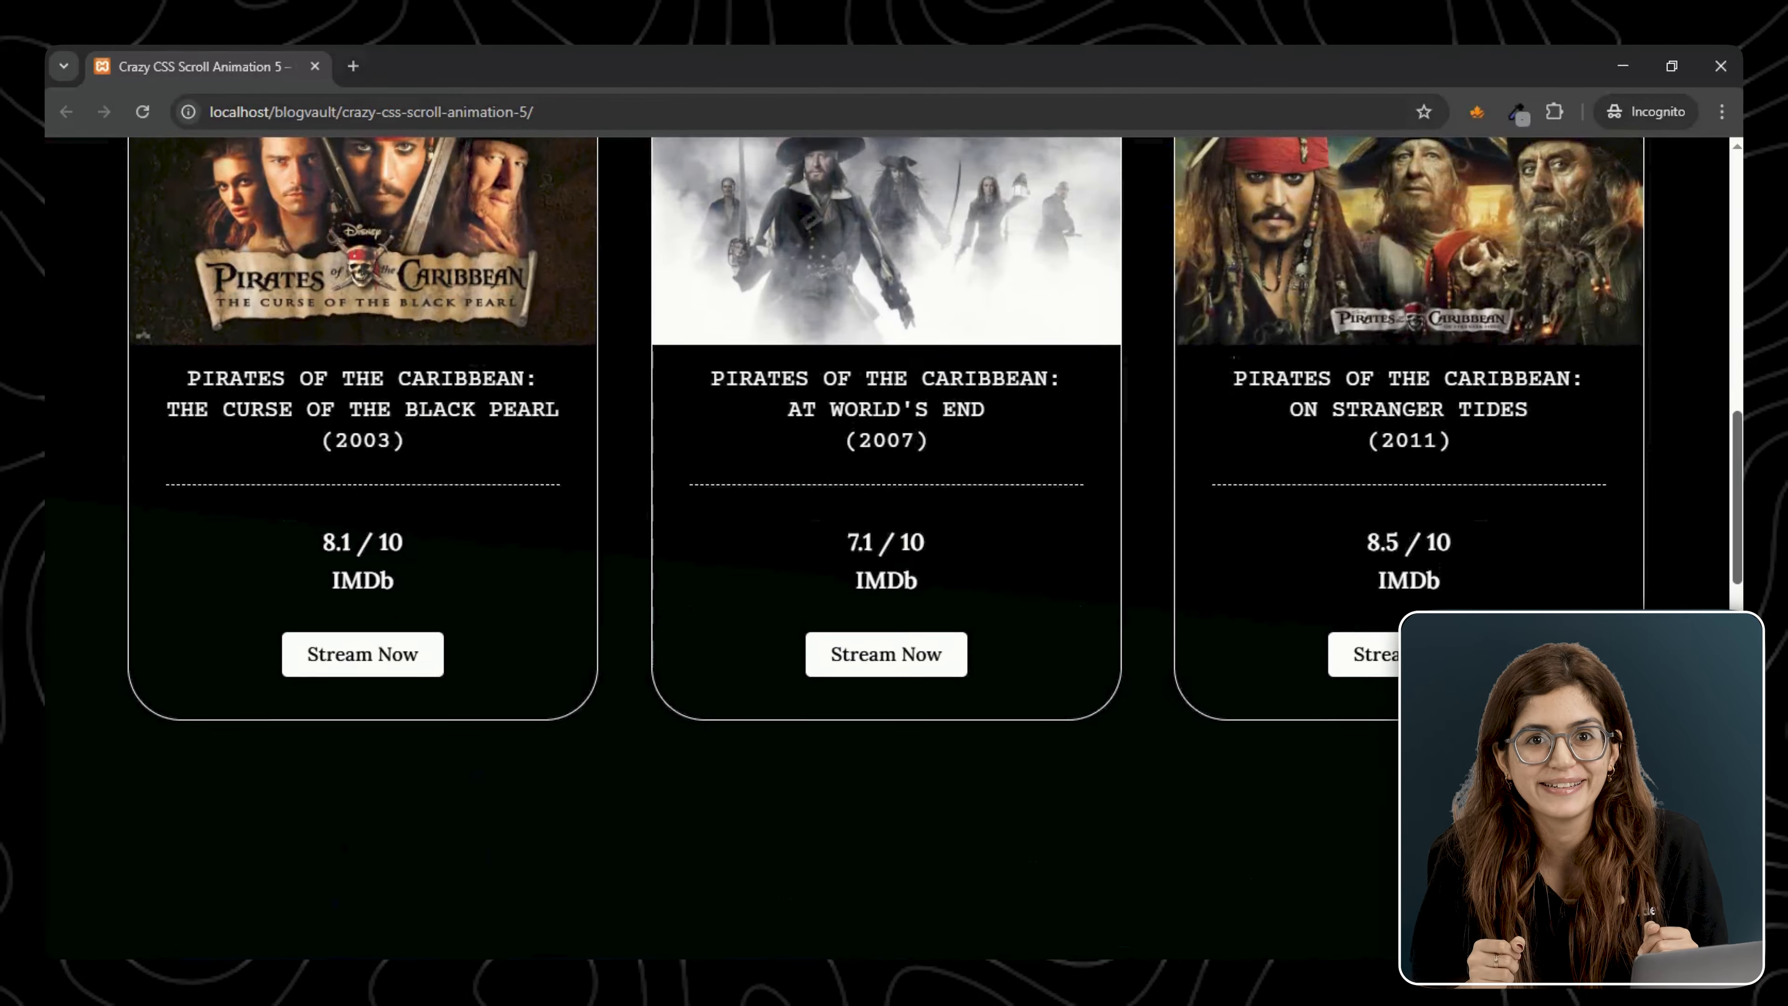
scroll(887, 514, "up", 2)
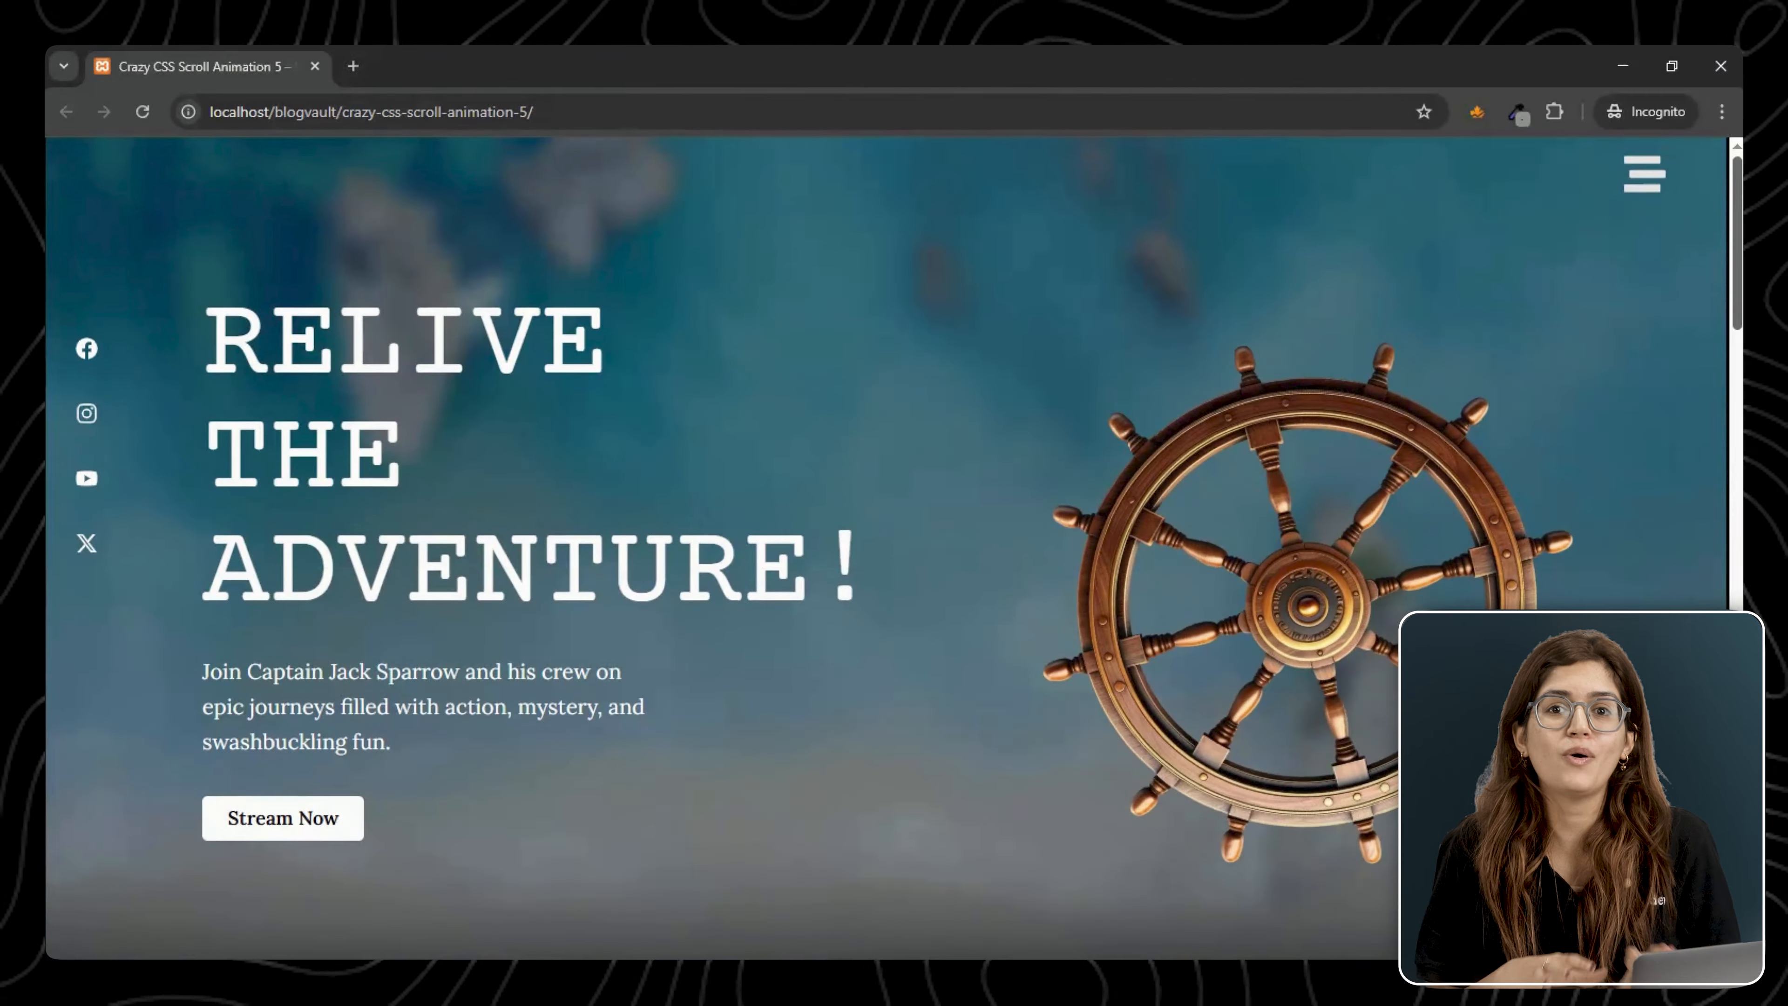